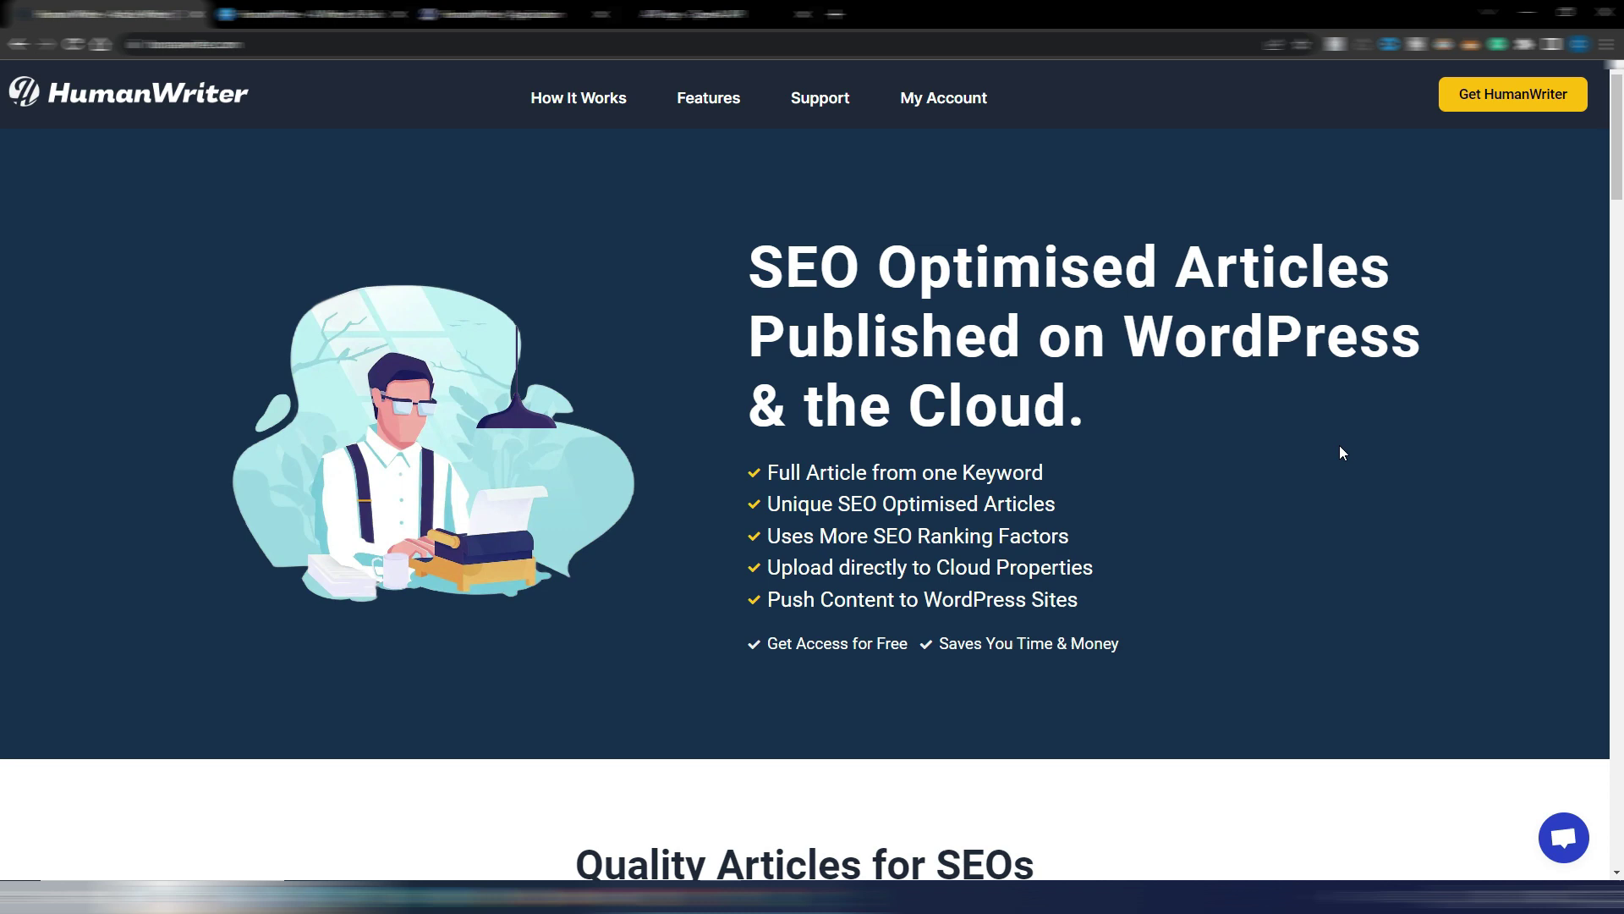
# Step: Scroll the HumanWriter homepage past How it Works to the Features comparison table
pyautogui.moveTo(1618, 85)
pyautogui.mouseDown()
pyautogui.moveTo(1618, 140)
pyautogui.moveTo(1619, 69)
pyautogui.mouseUp()
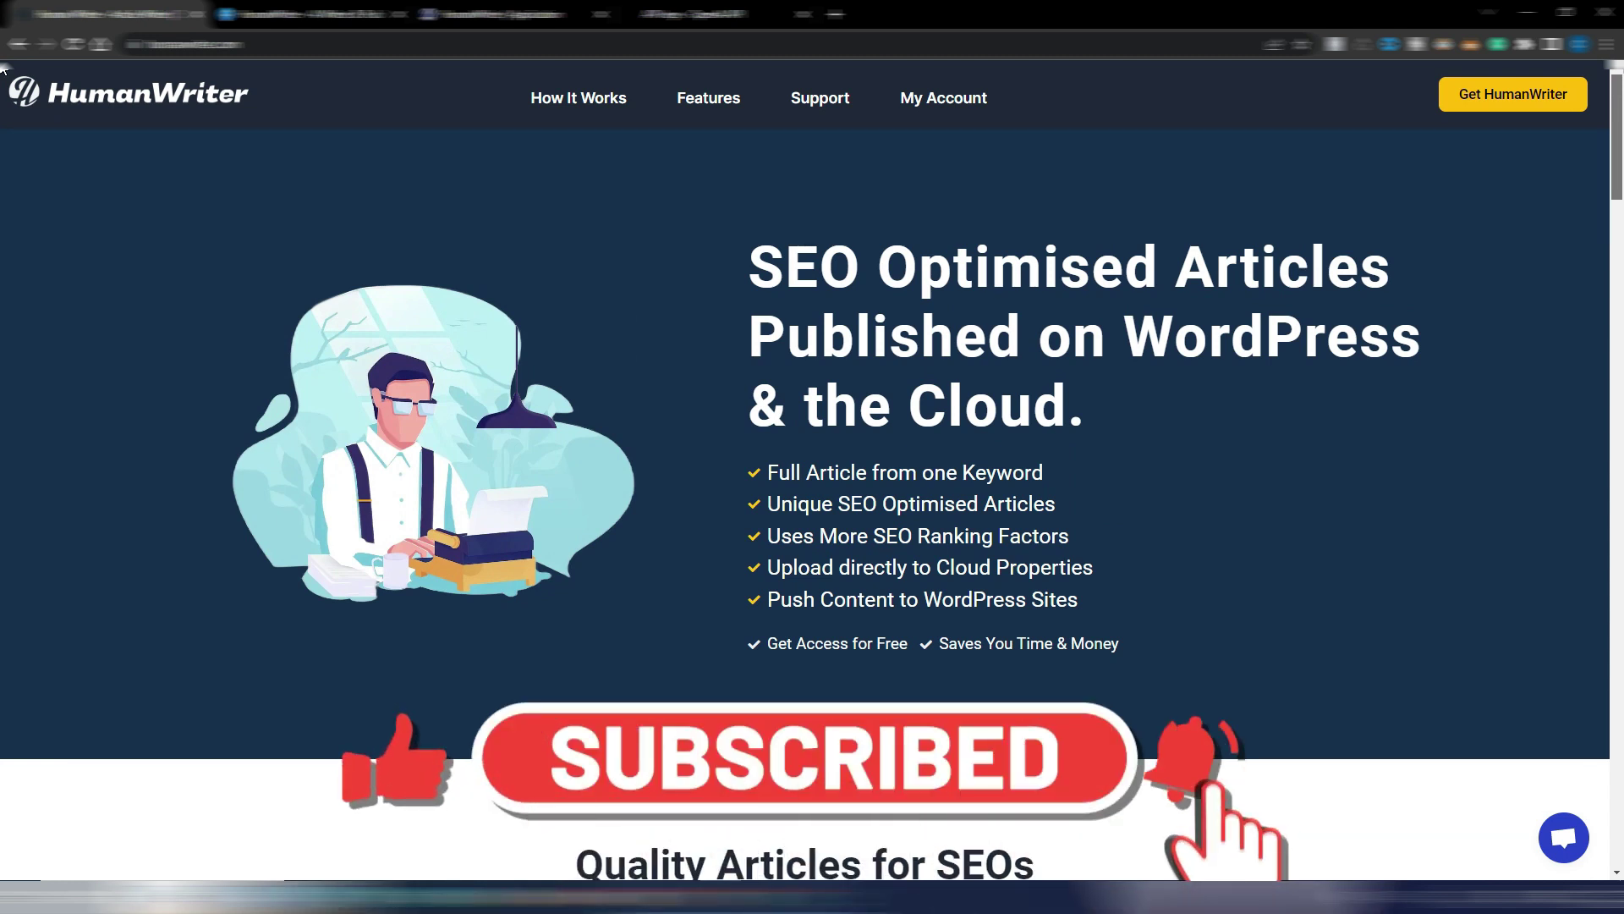
pyautogui.scroll(-1, 1618, 99)
pyautogui.moveTo(1618, 99); pyautogui.dragTo(1618, 255)
pyautogui.moveTo(4, 257); pyautogui.dragTo(2, 85)
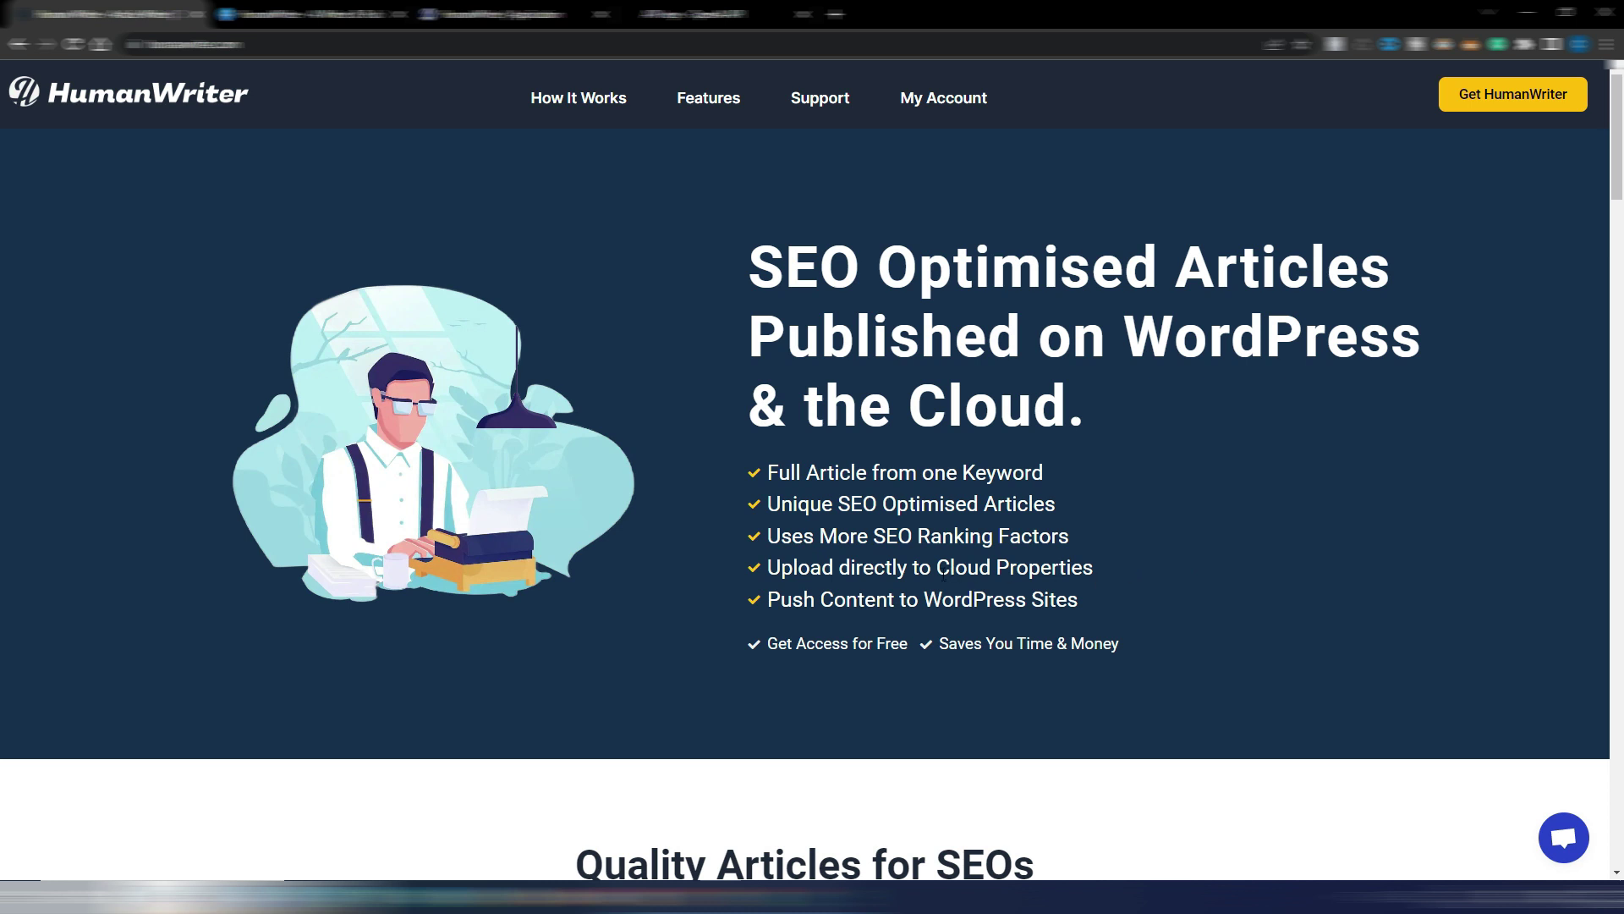
pyautogui.scroll(-5, 2, 236)
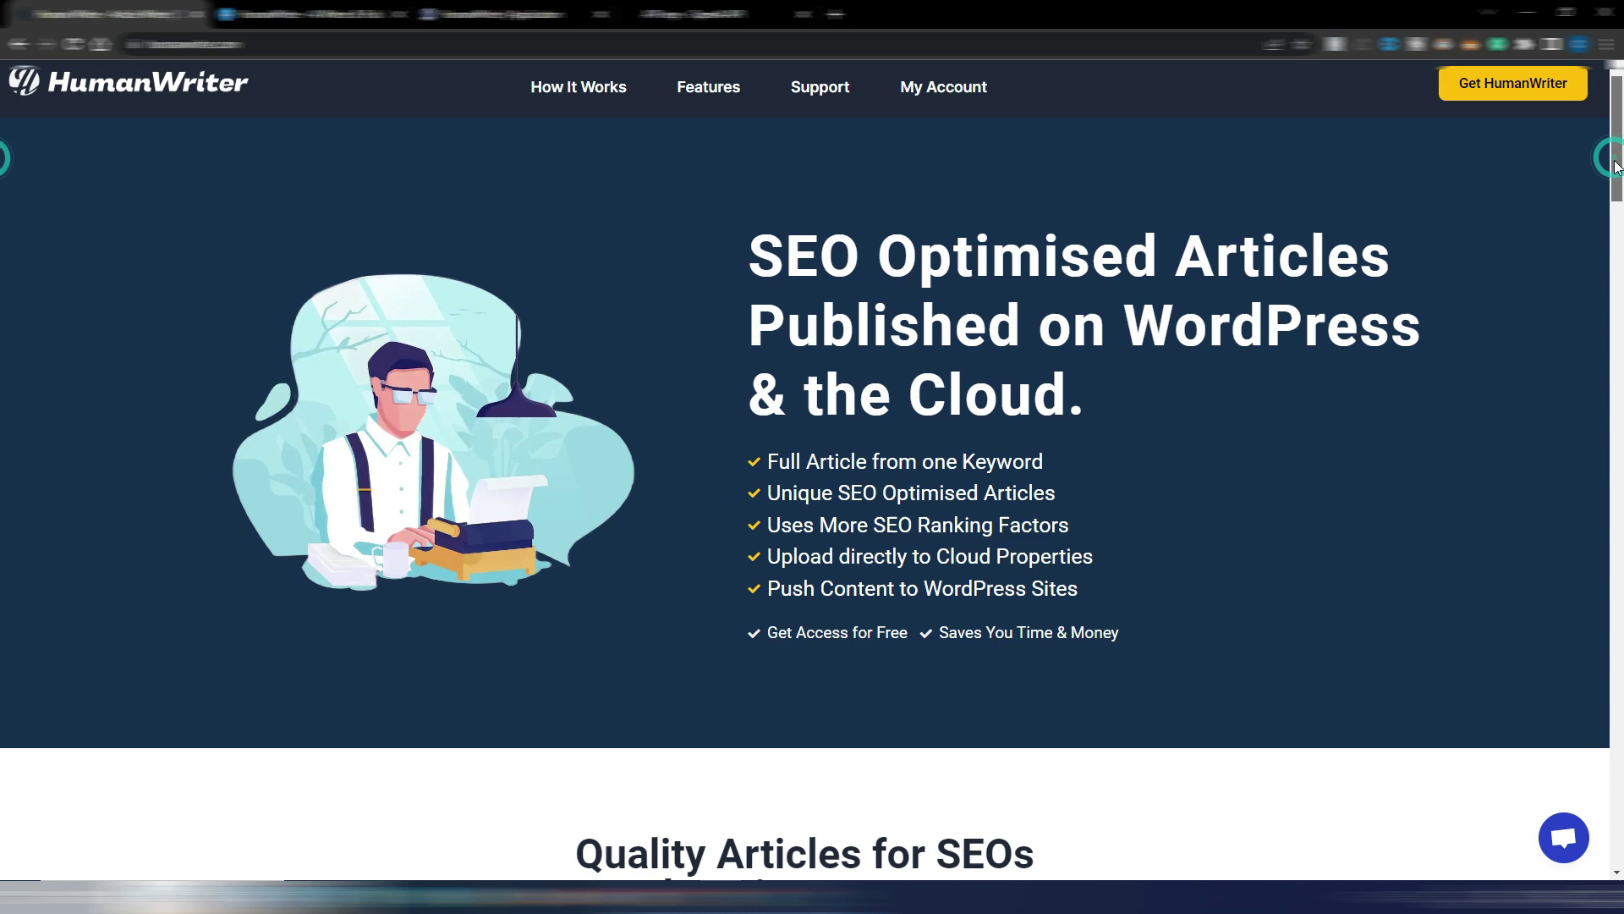
pyautogui.scroll(-5, 2, 236)
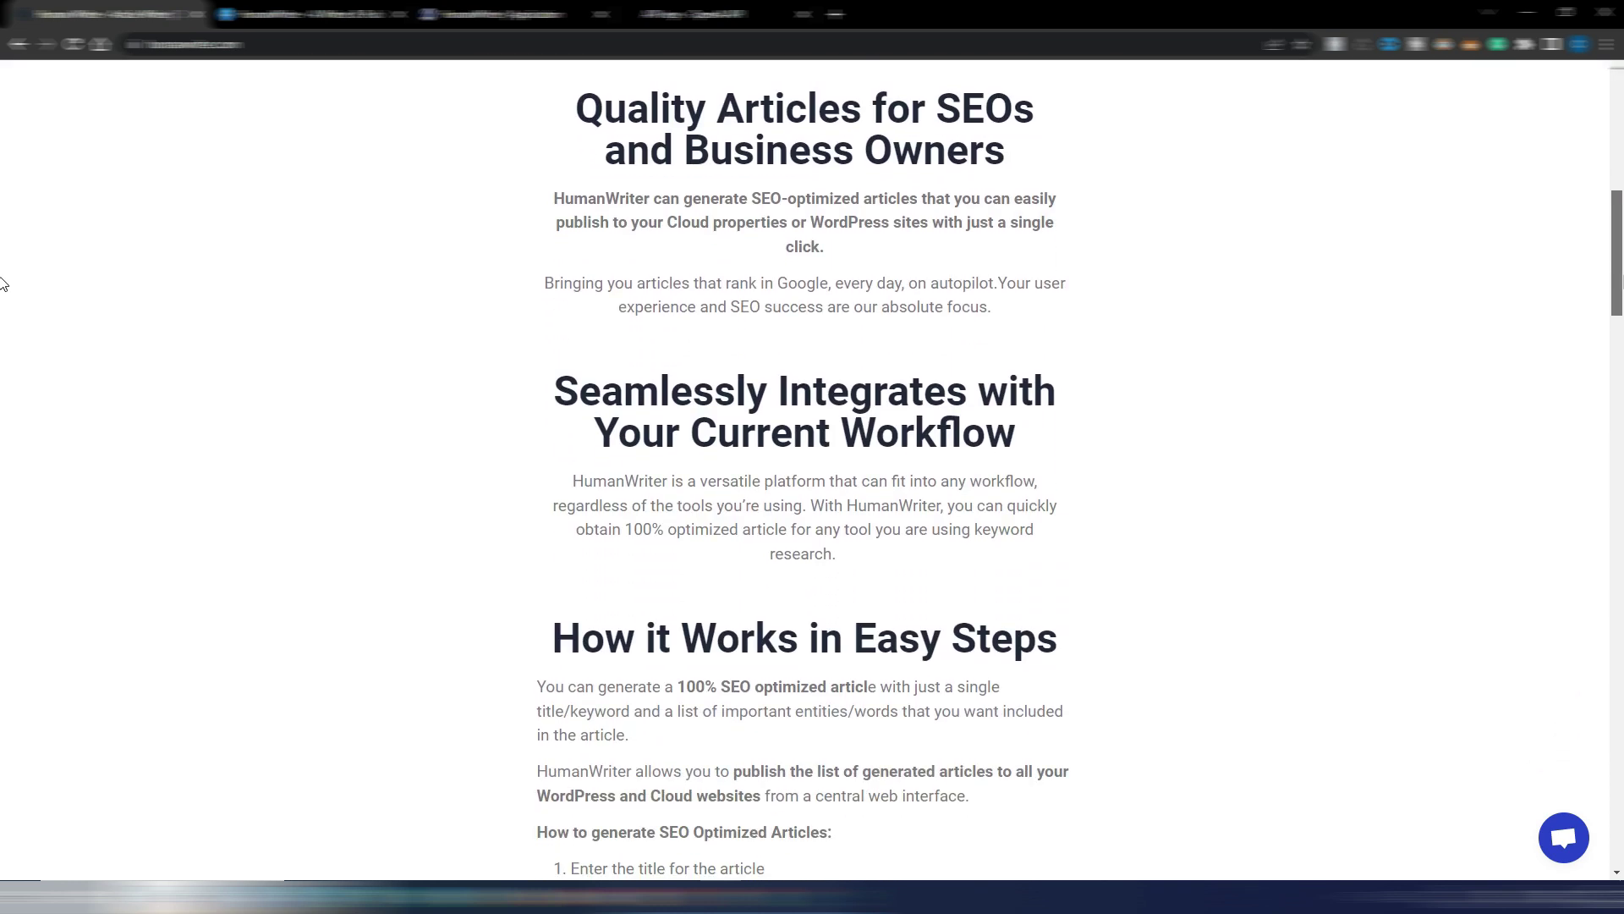
pyautogui.scroll(-7, 2, 283)
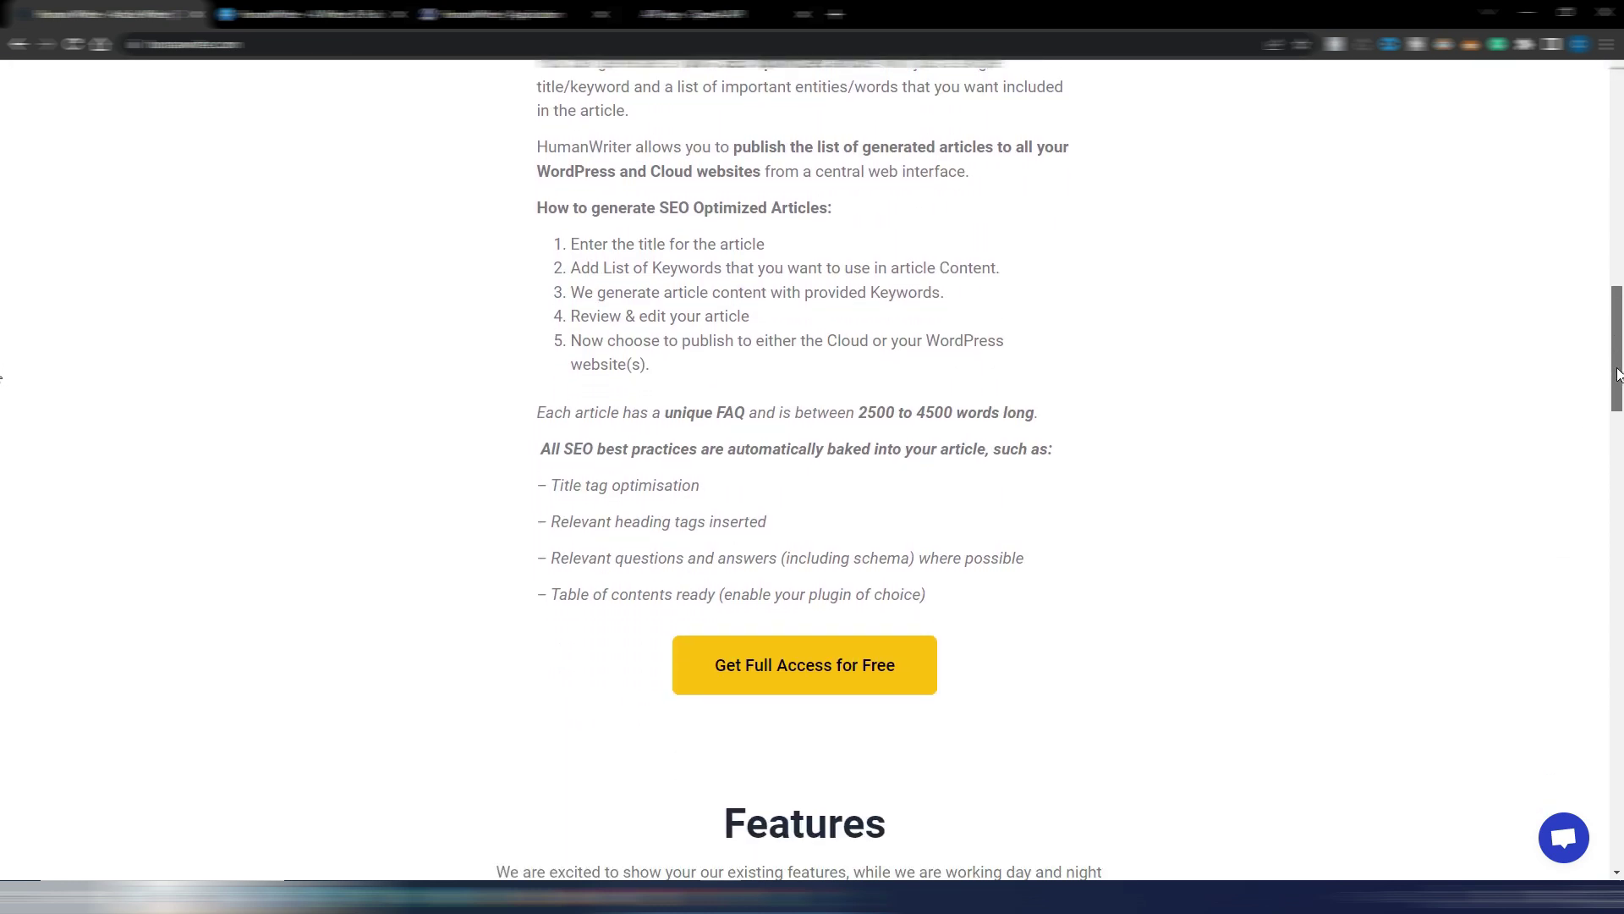
pyautogui.moveTo(1617, 375); pyautogui.dragTo(1616, 475)
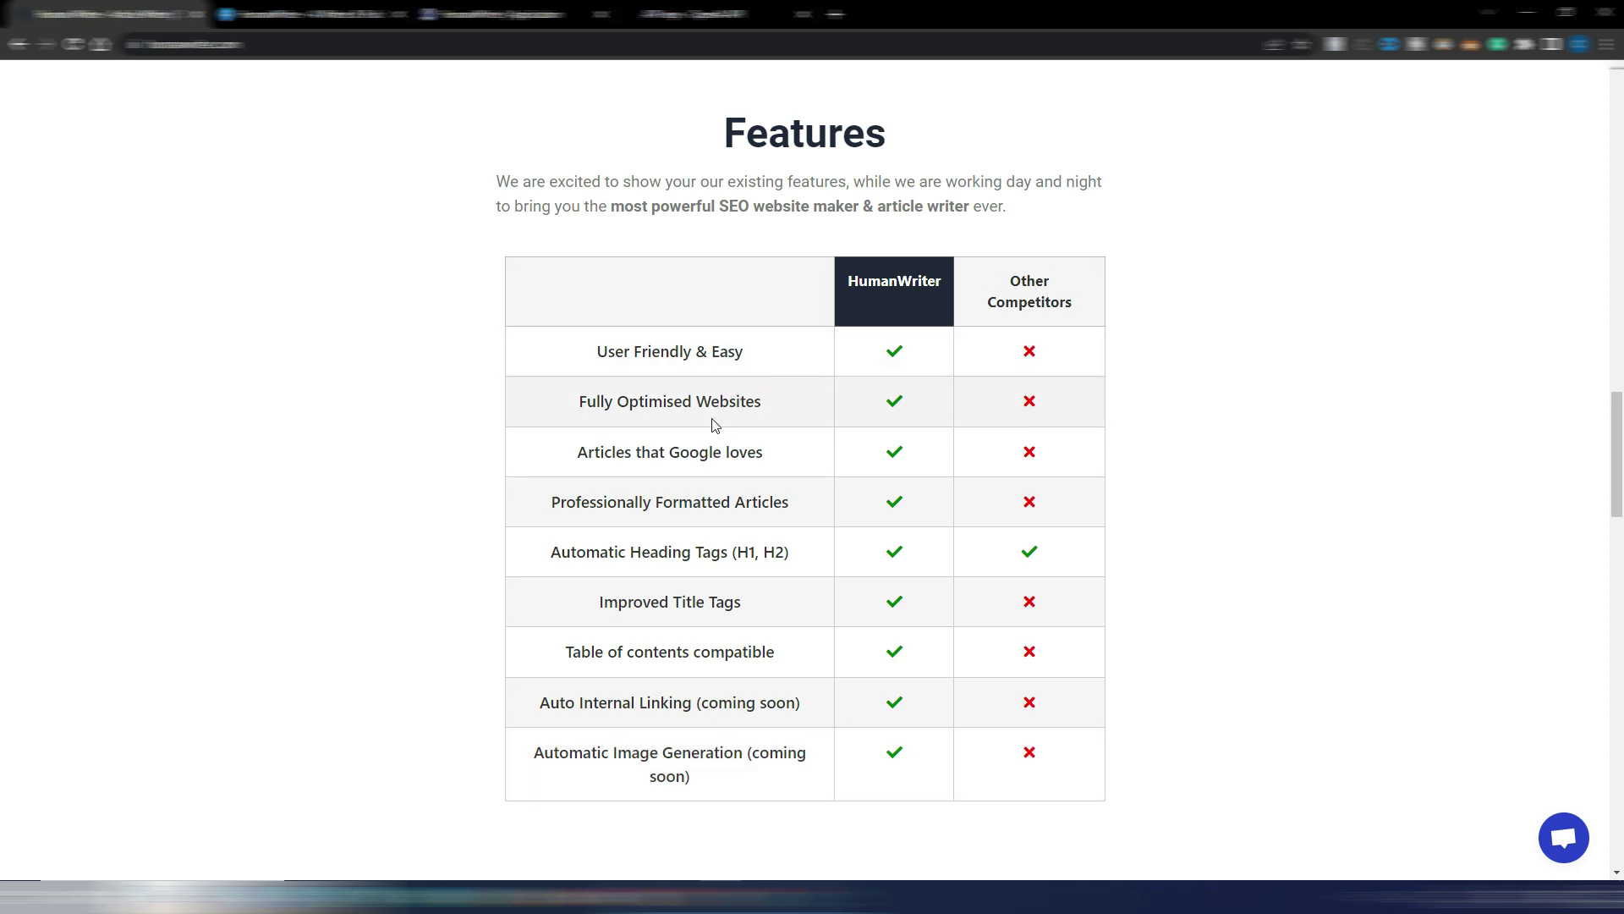
# Step: Switch to the HumanWriter Facebook group tab and scroll through its posts, returning to the top
pyautogui.hotkey('ctrl', 'Tab')
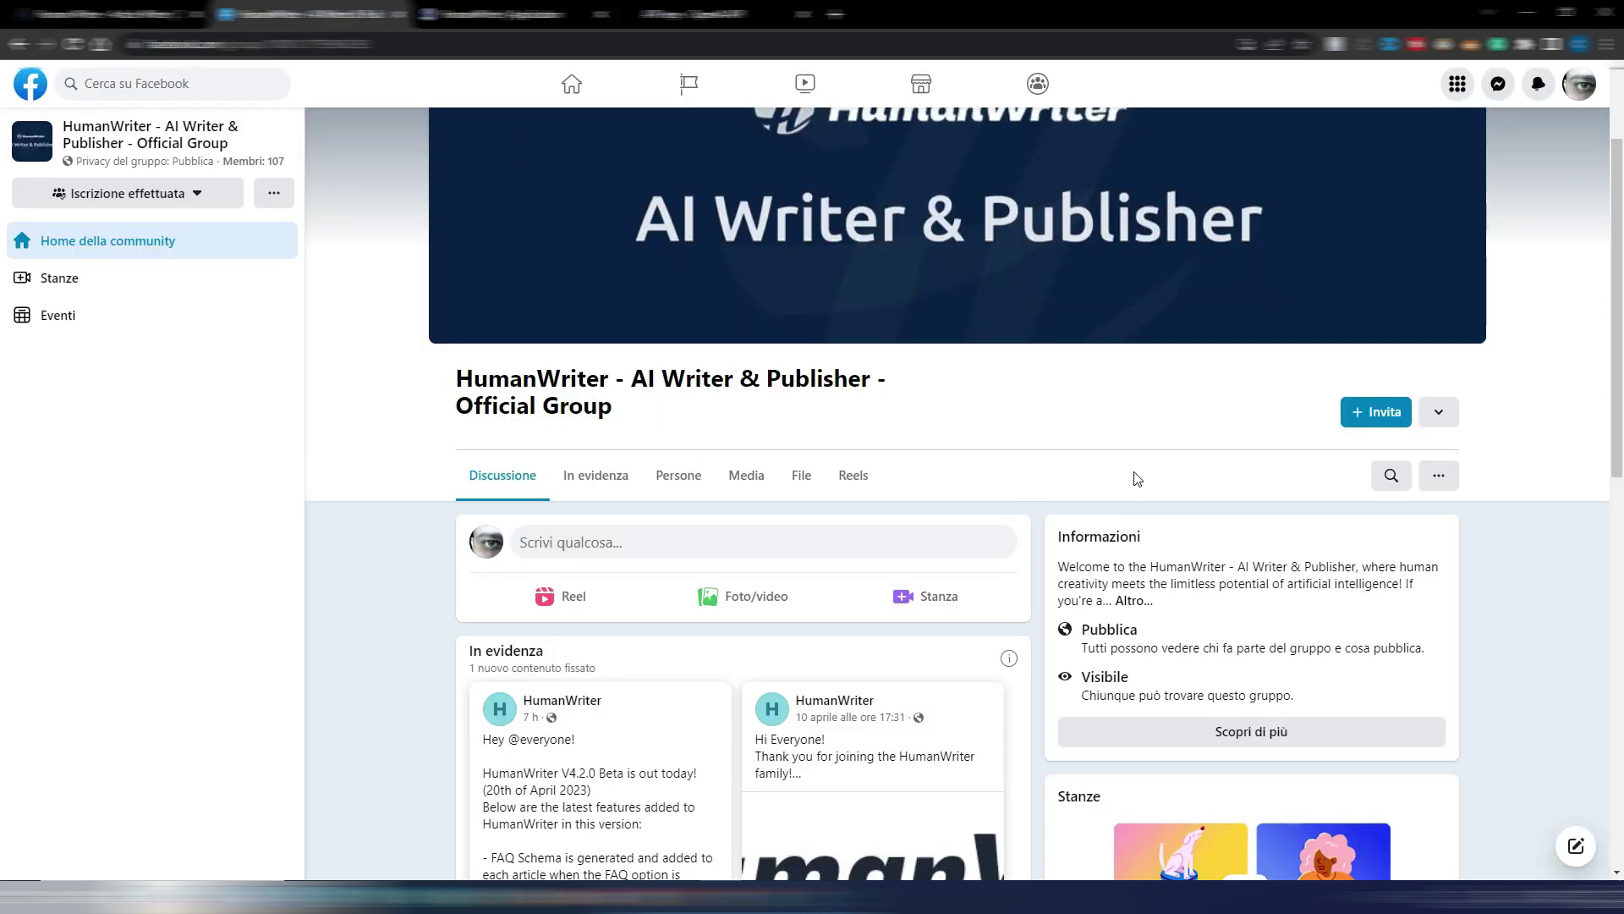
pyautogui.scroll(-2, 3, 253)
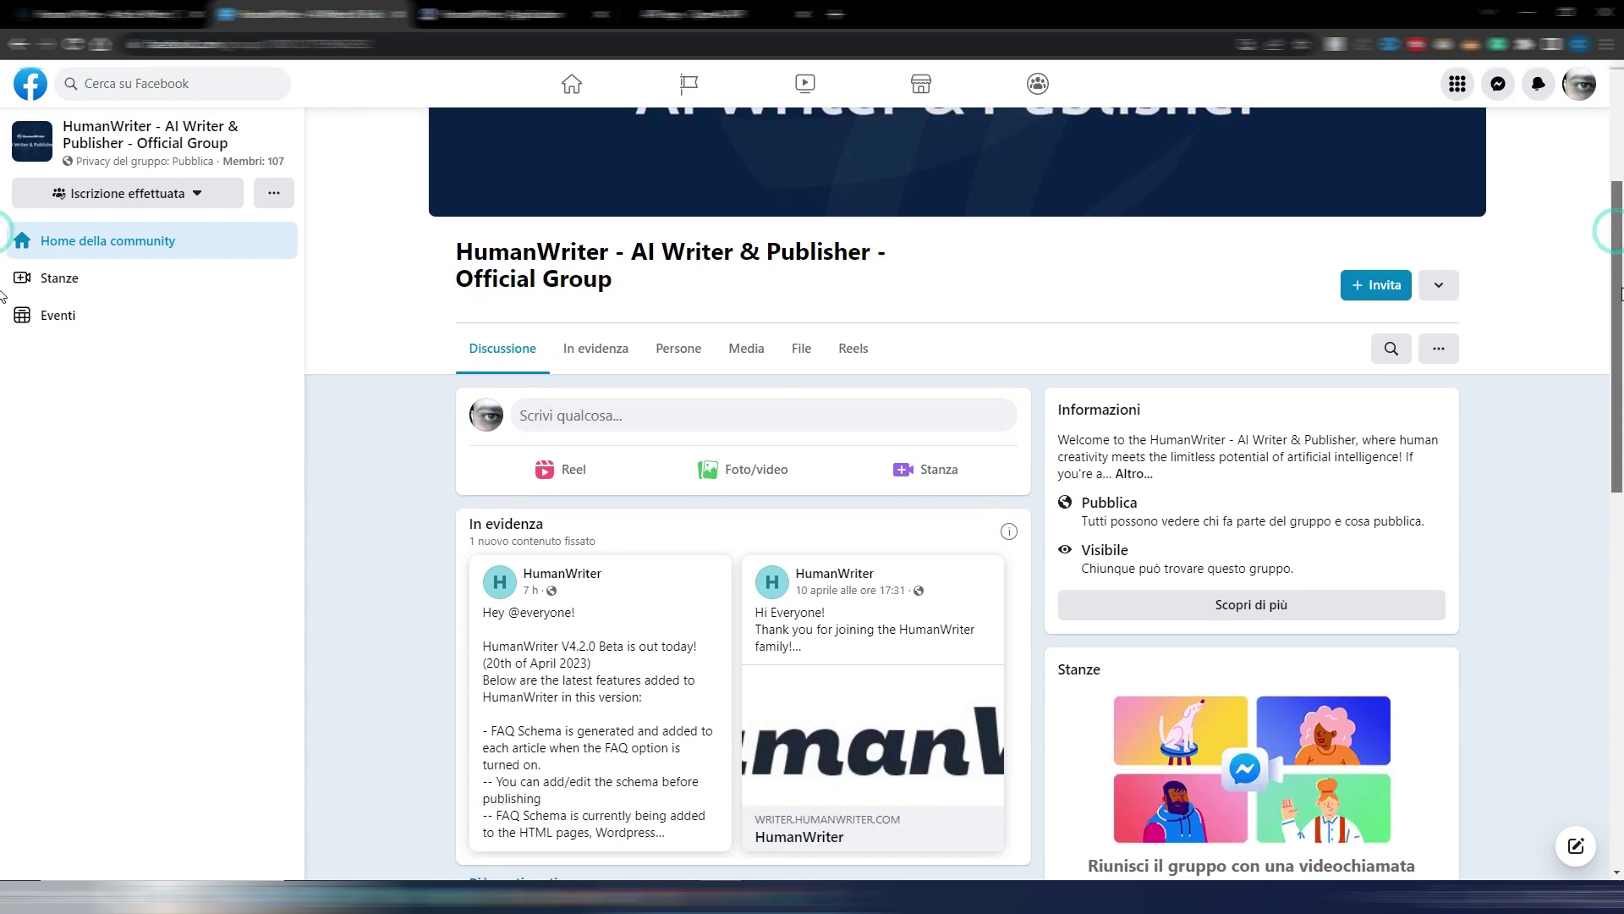
pyautogui.scroll(-5, 2, 329)
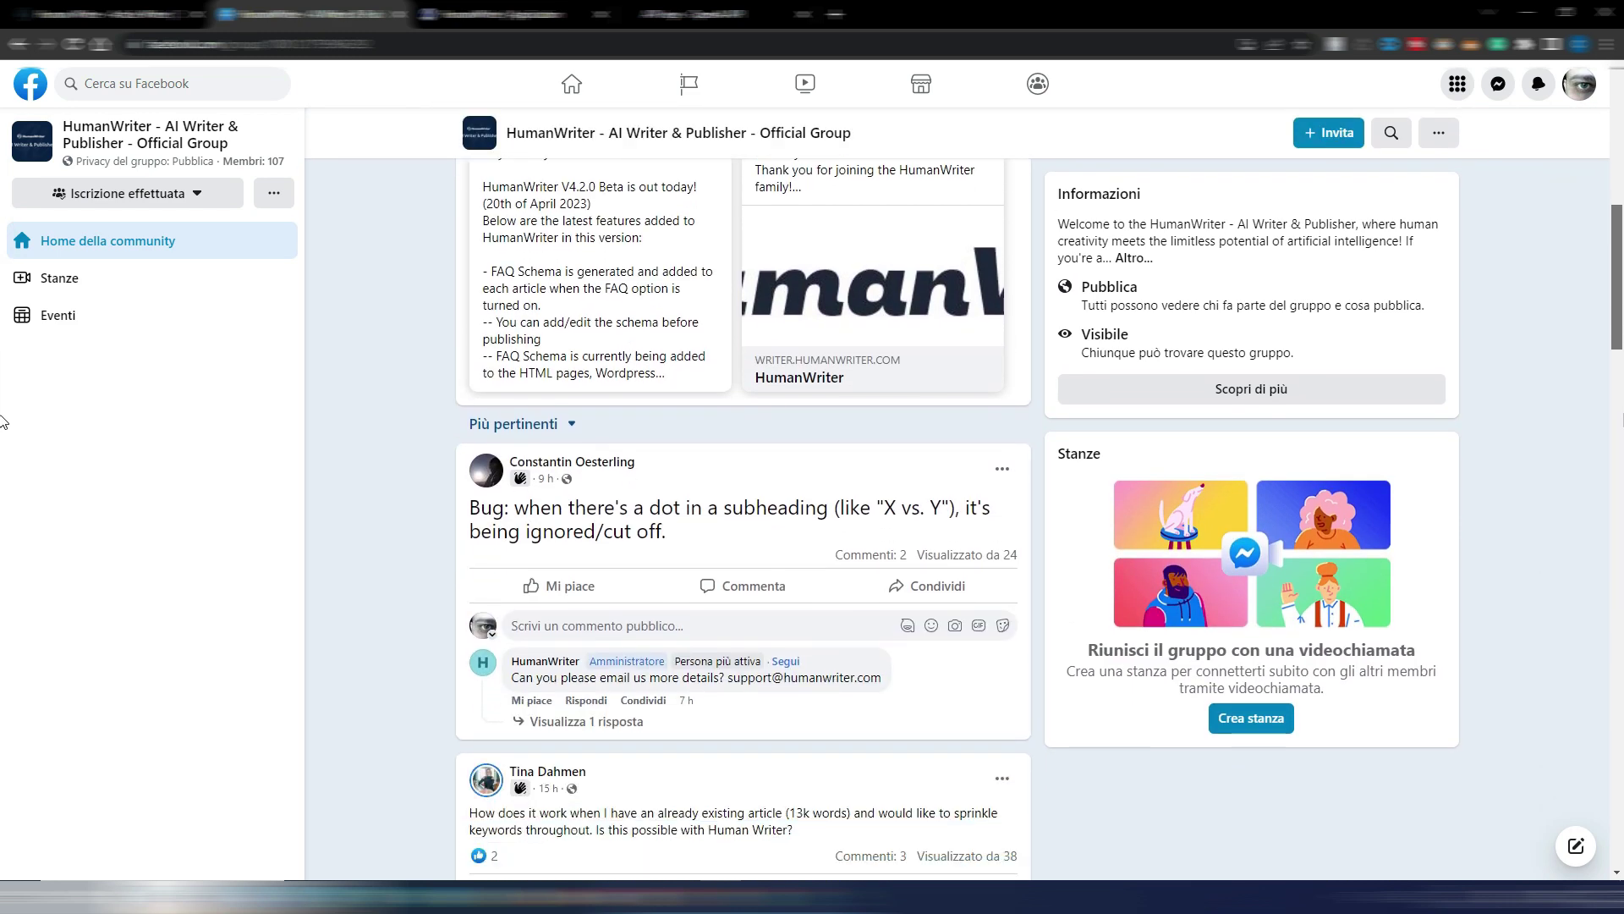
pyautogui.scroll(7, 3, 430)
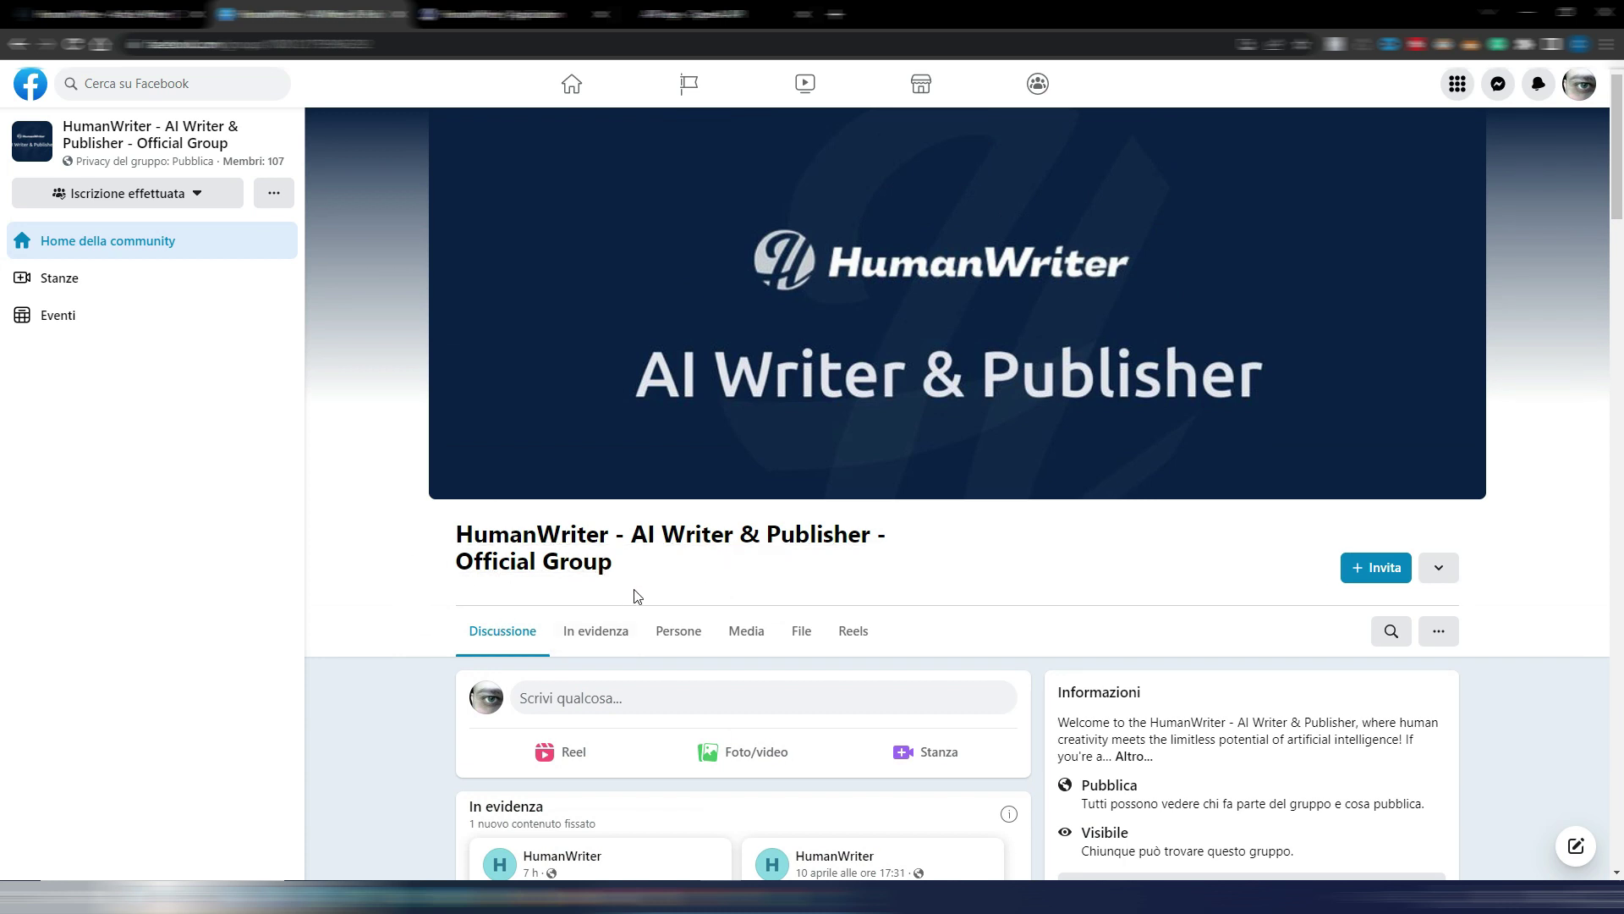
pyautogui.scroll(-5, 2, 246)
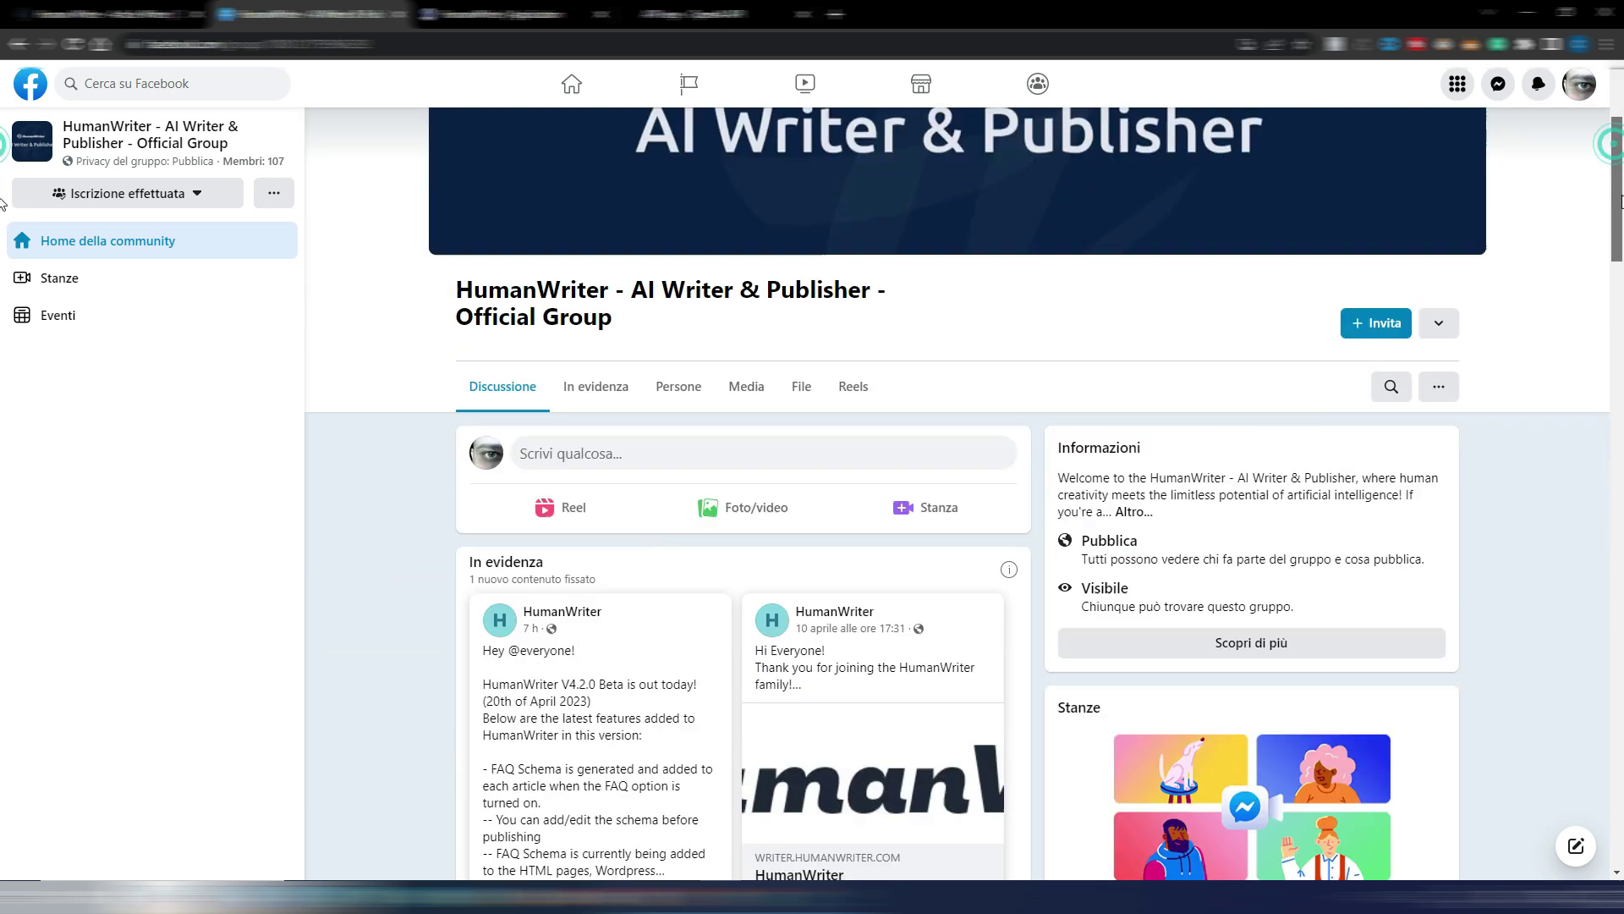
pyautogui.scroll(-8, 3, 230)
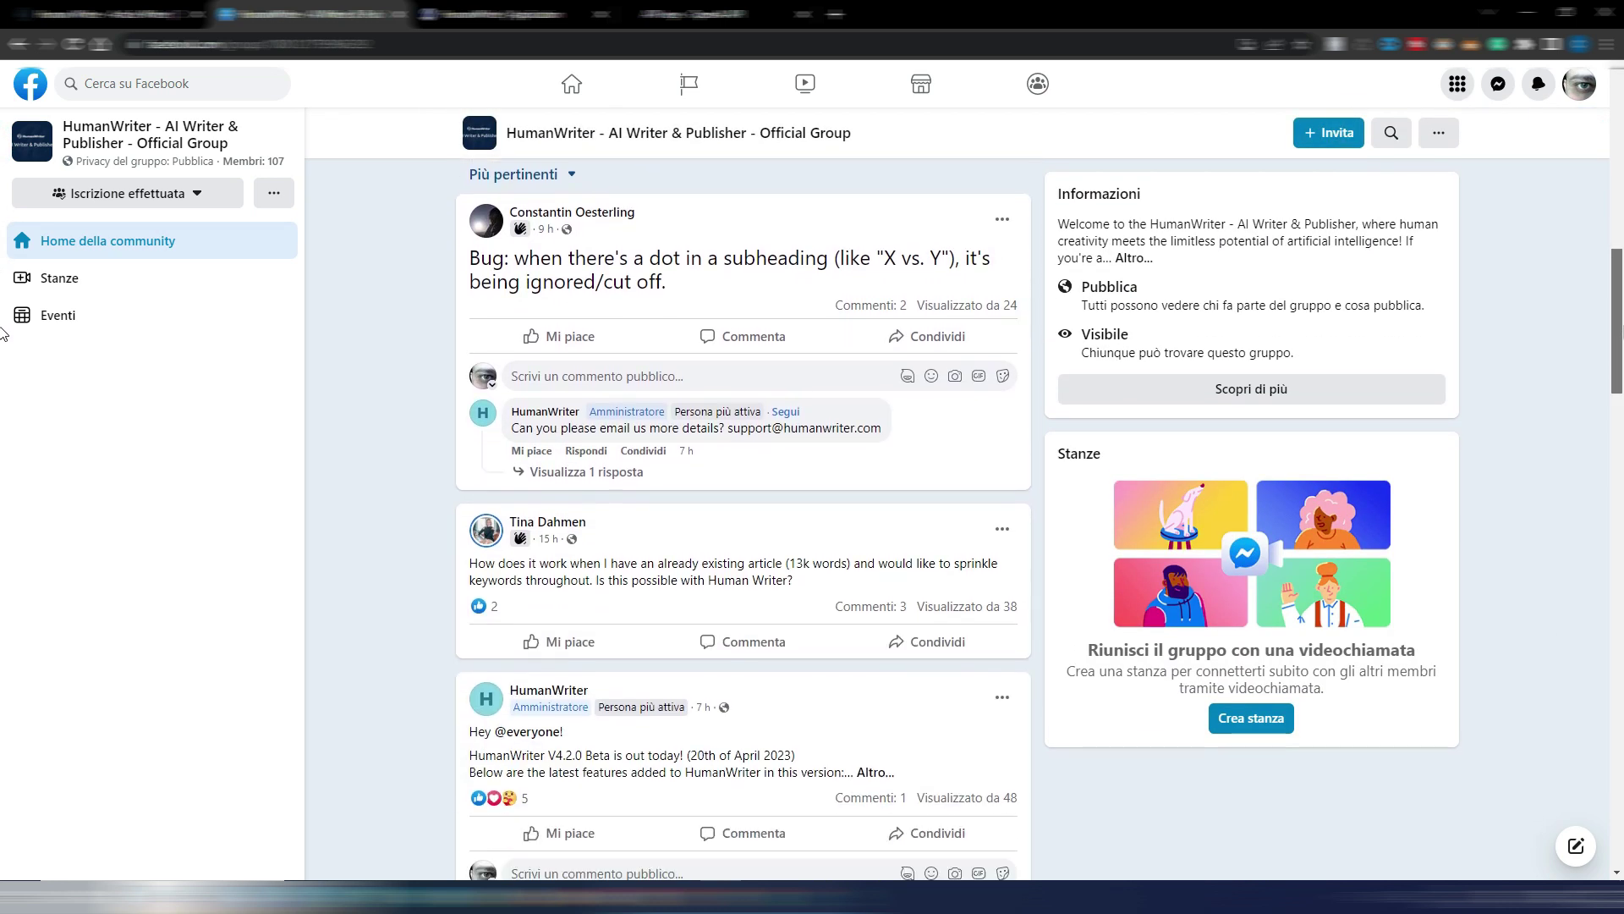
pyautogui.scroll(-13, 3, 362)
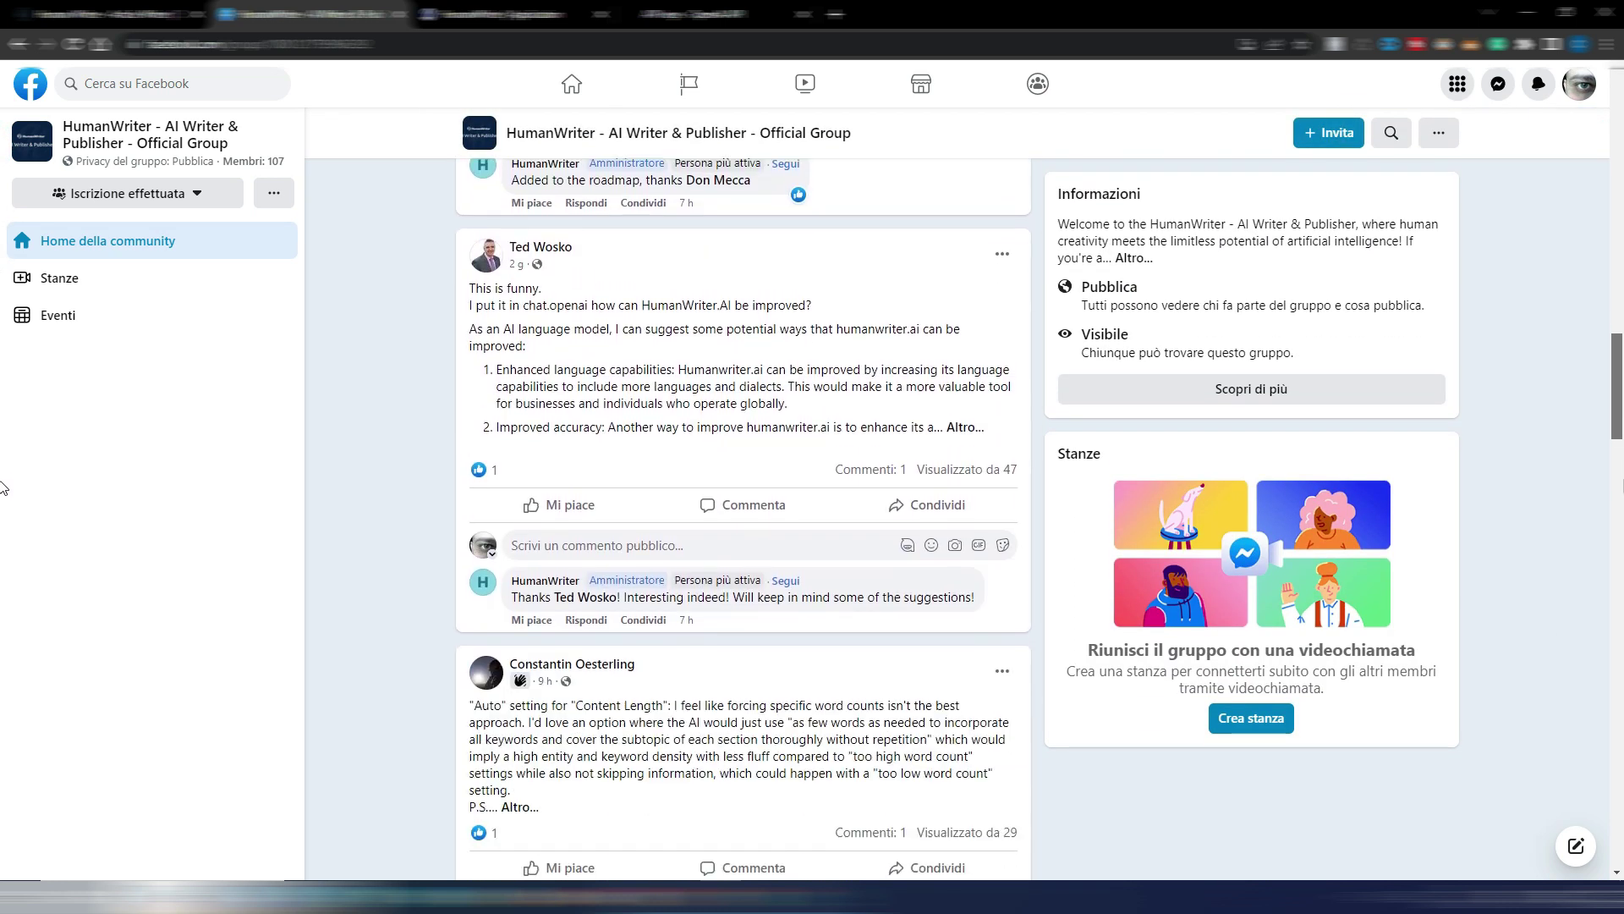
pyautogui.scroll(20, 3, 493)
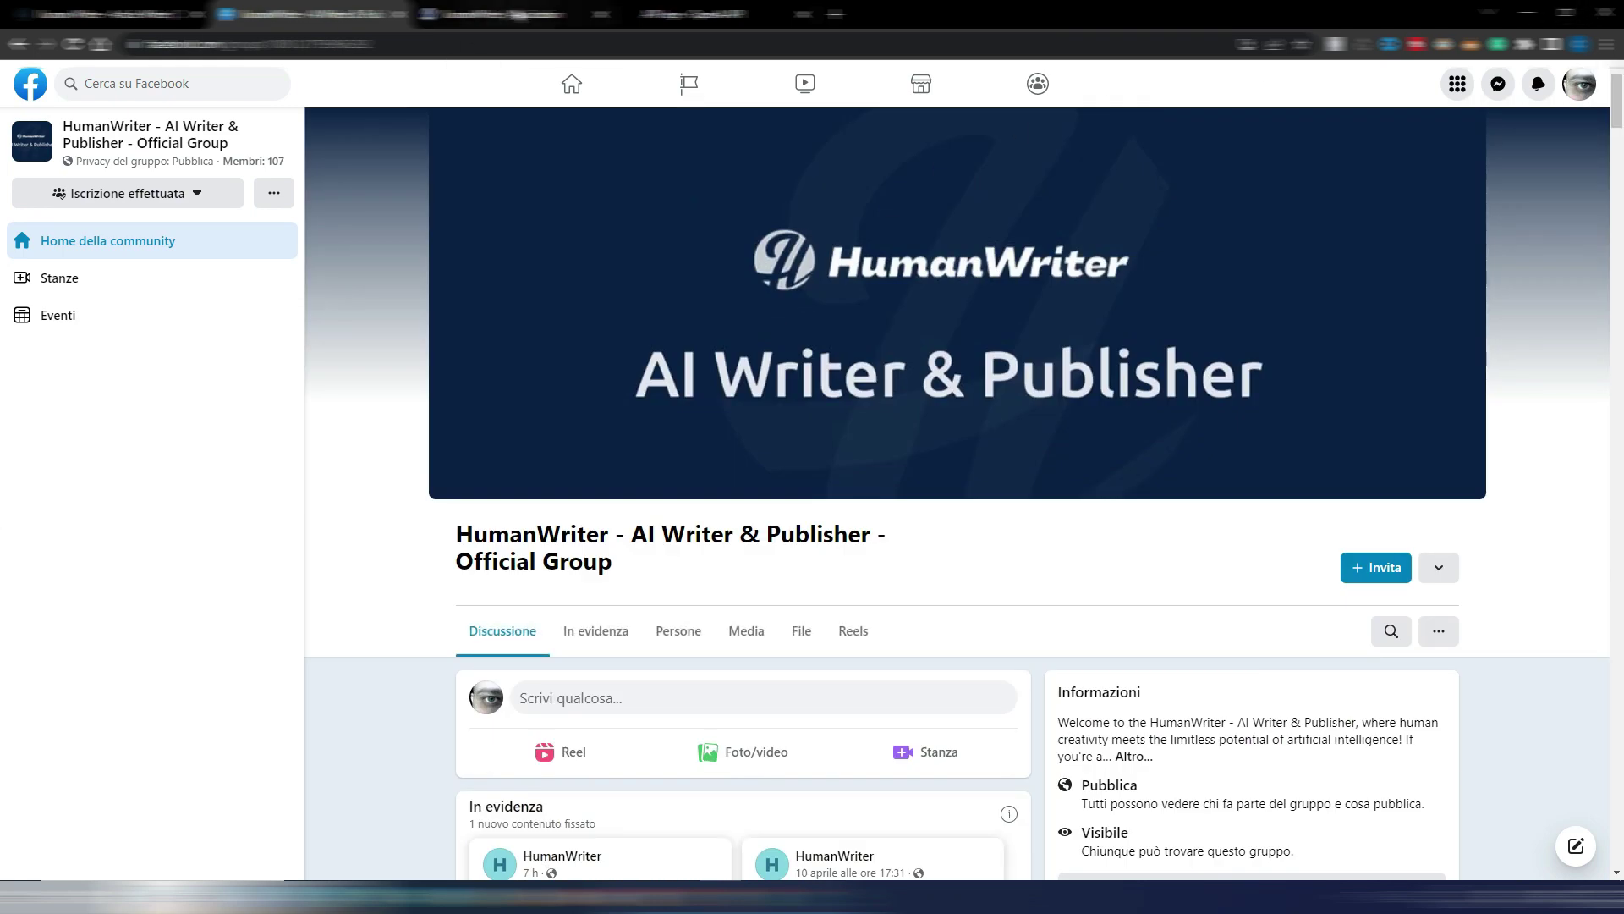
# Step: Return to the HumanWriter app and scroll the Updates page to the V4.1.0 notes
pyautogui.click(491, 14)
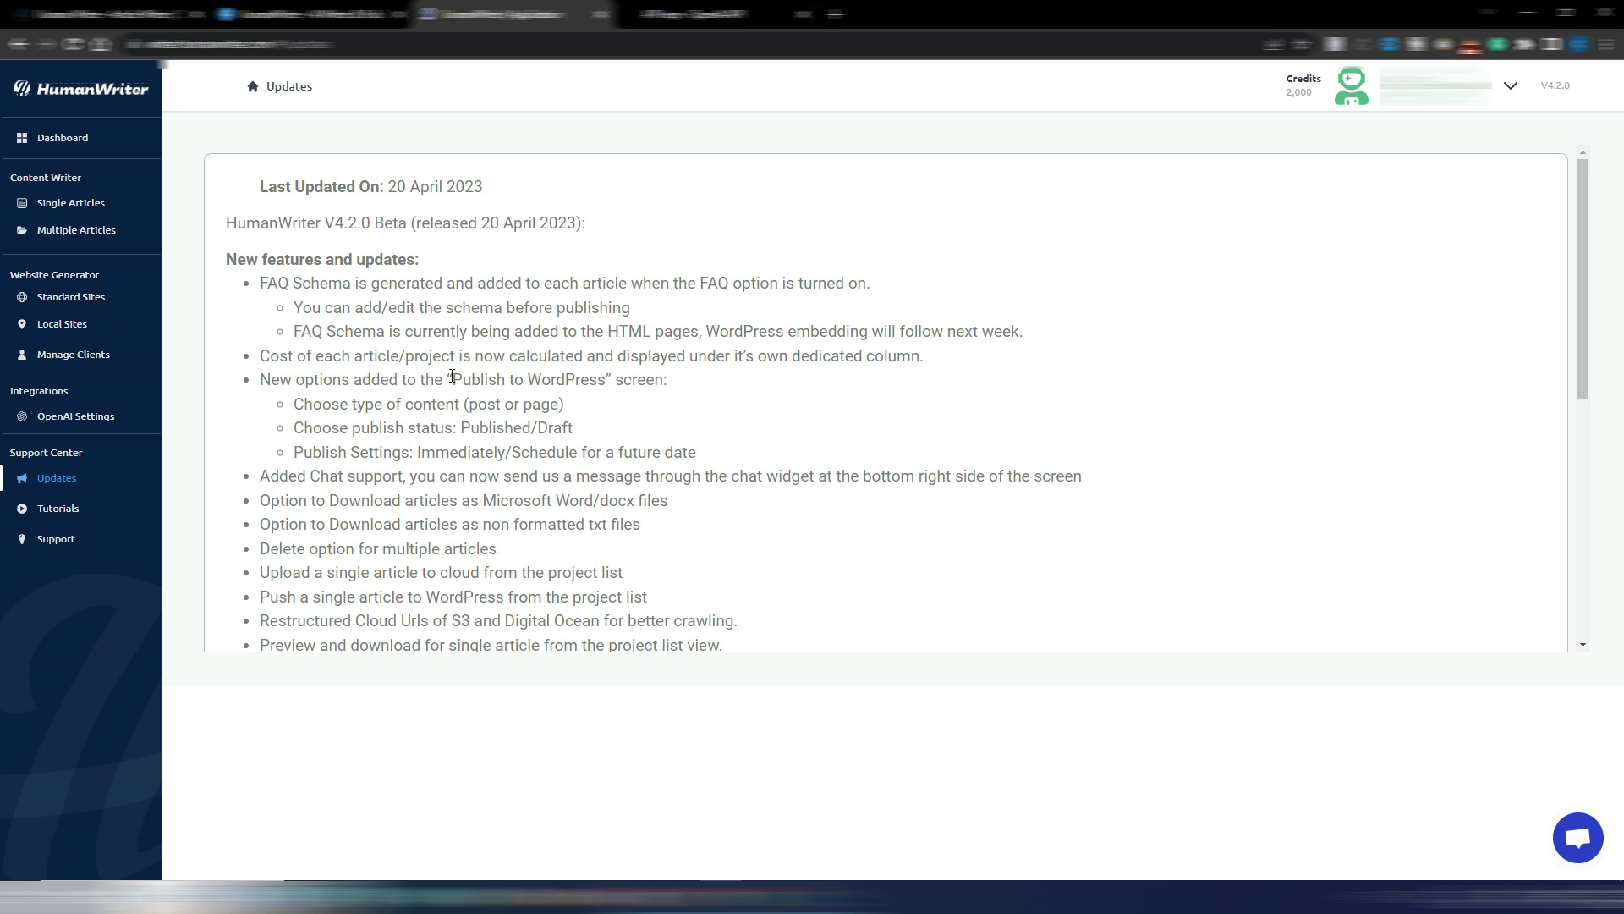
pyautogui.scroll(-2, 1015, 516)
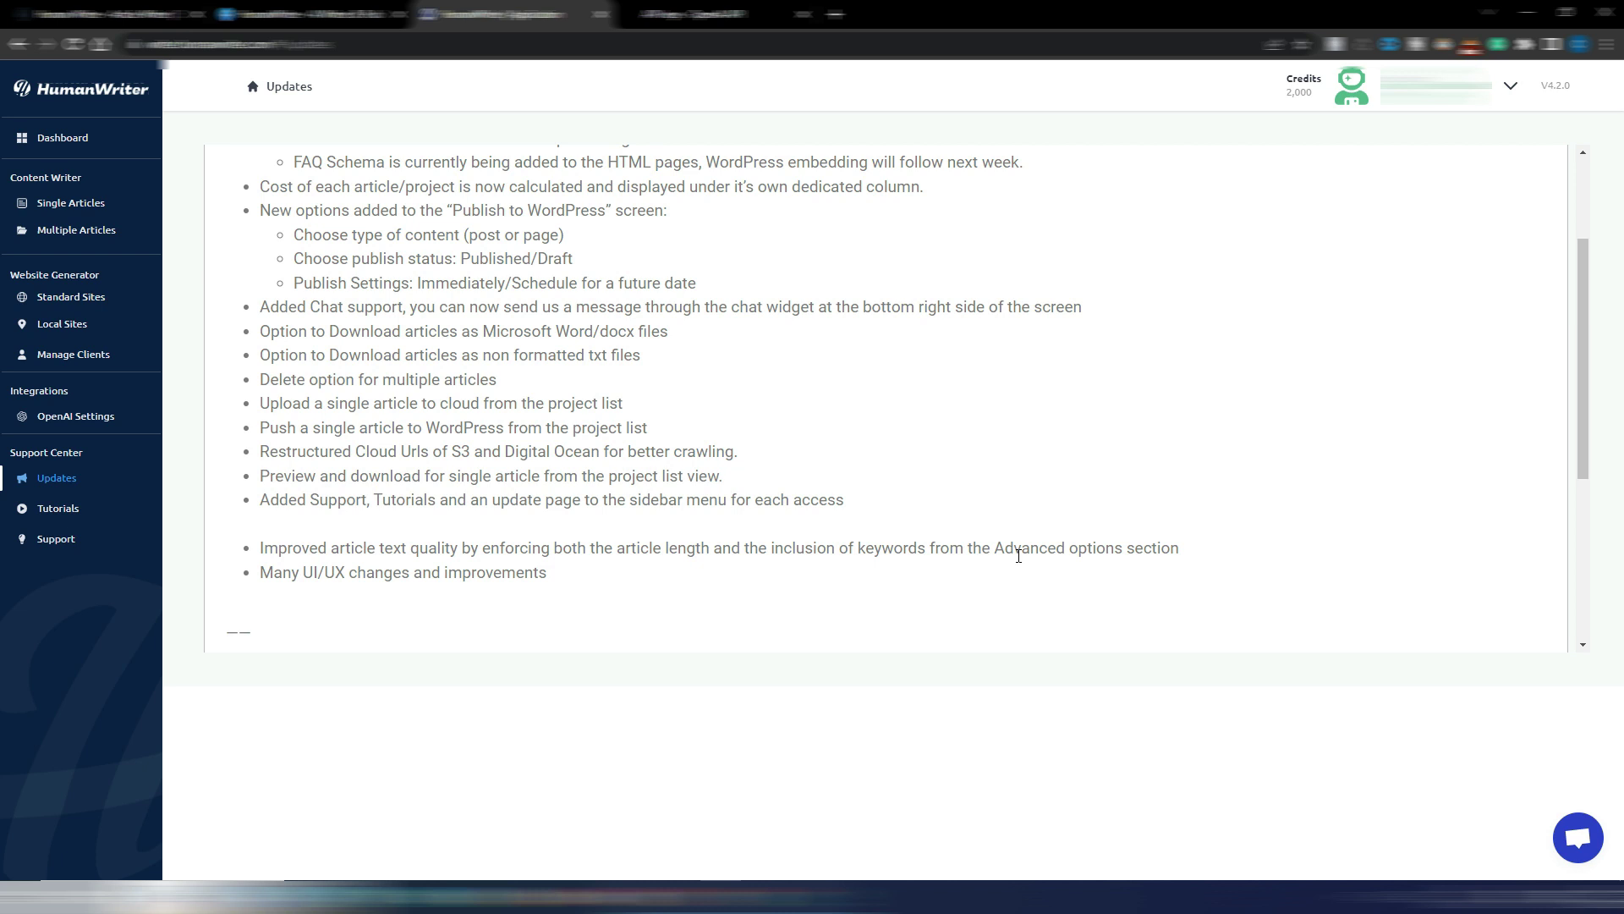
pyautogui.scroll(-4, 1037, 366)
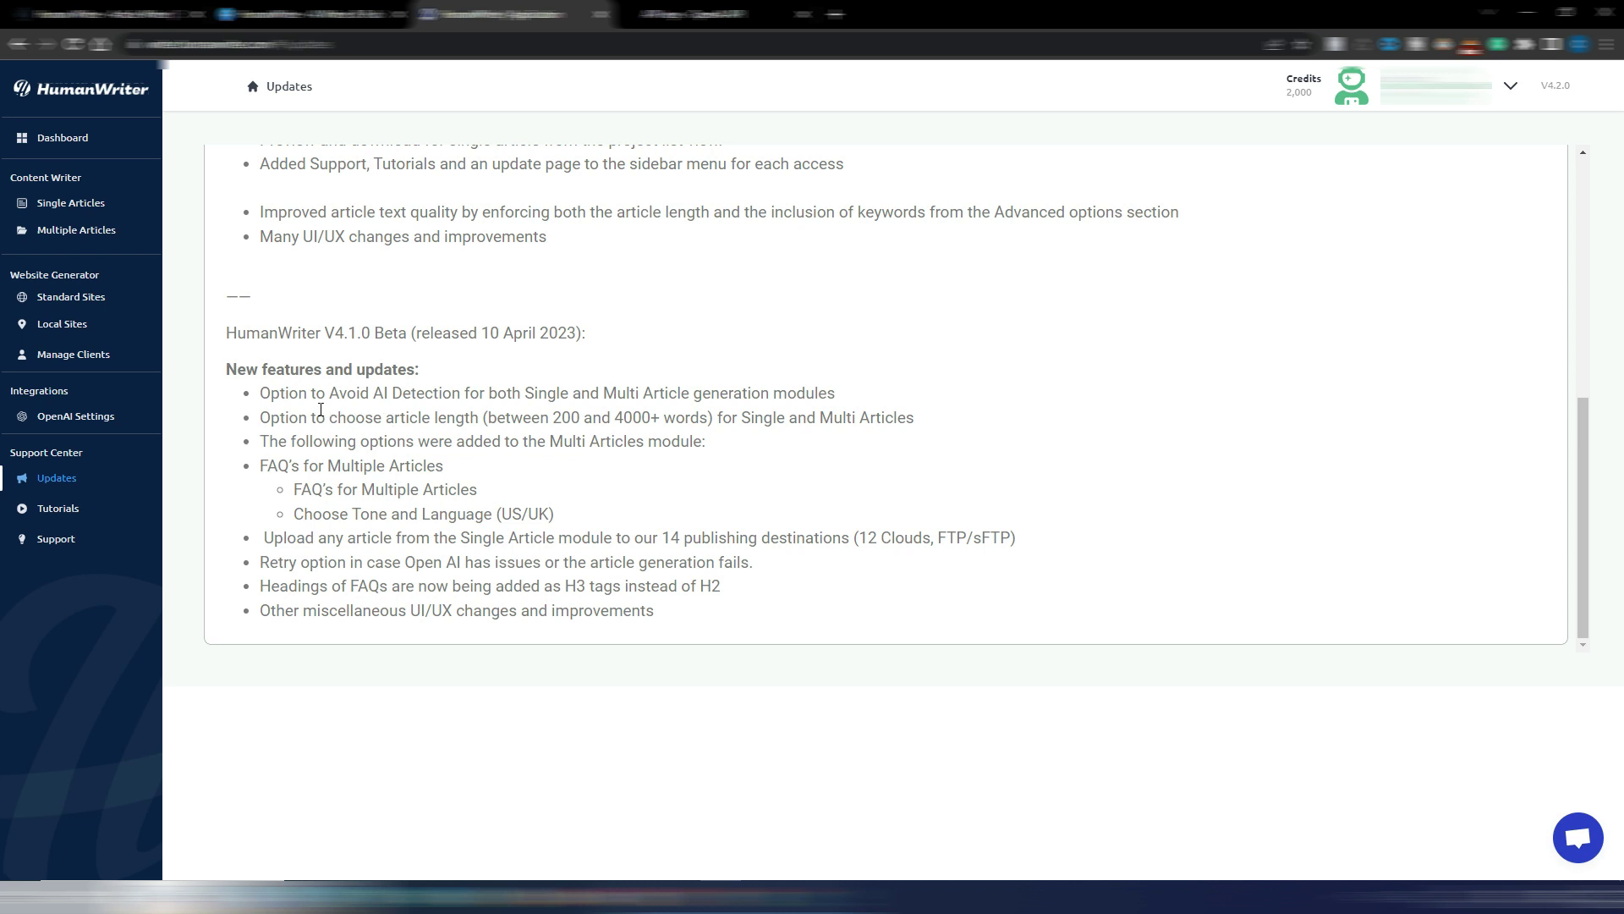
# Step: Highlight the AI Detection and choose-article-length lines in the V4.1.0 release notes
pyautogui.moveTo(279, 392); pyautogui.dragTo(328, 393)
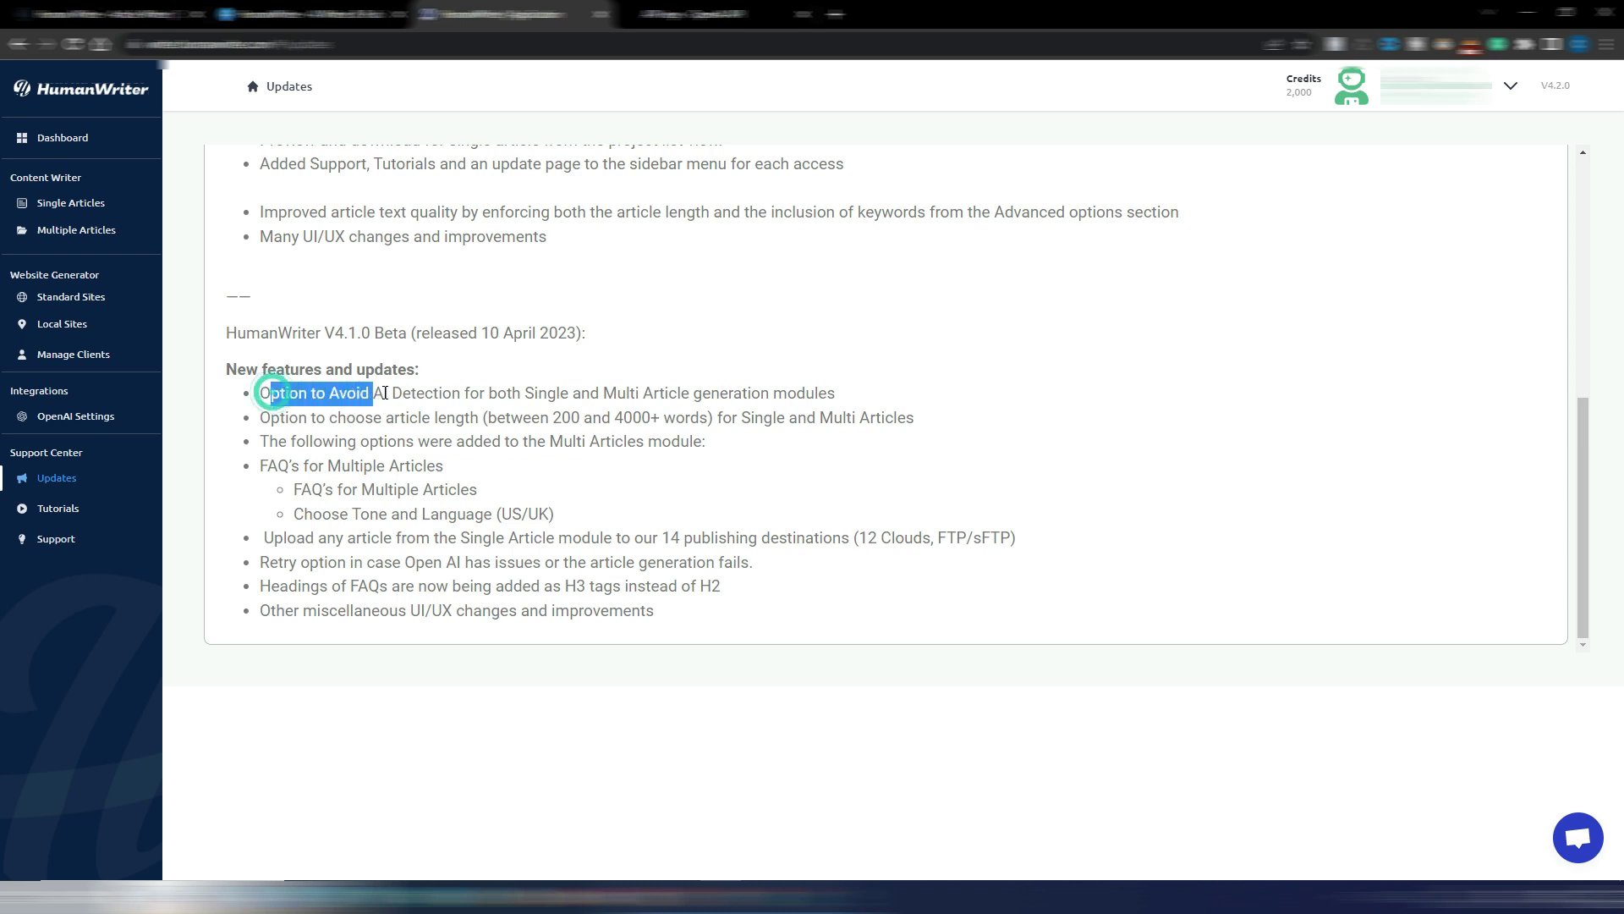
pyautogui.moveTo(385, 394); pyautogui.dragTo(860, 392)
pyautogui.click(1029, 415)
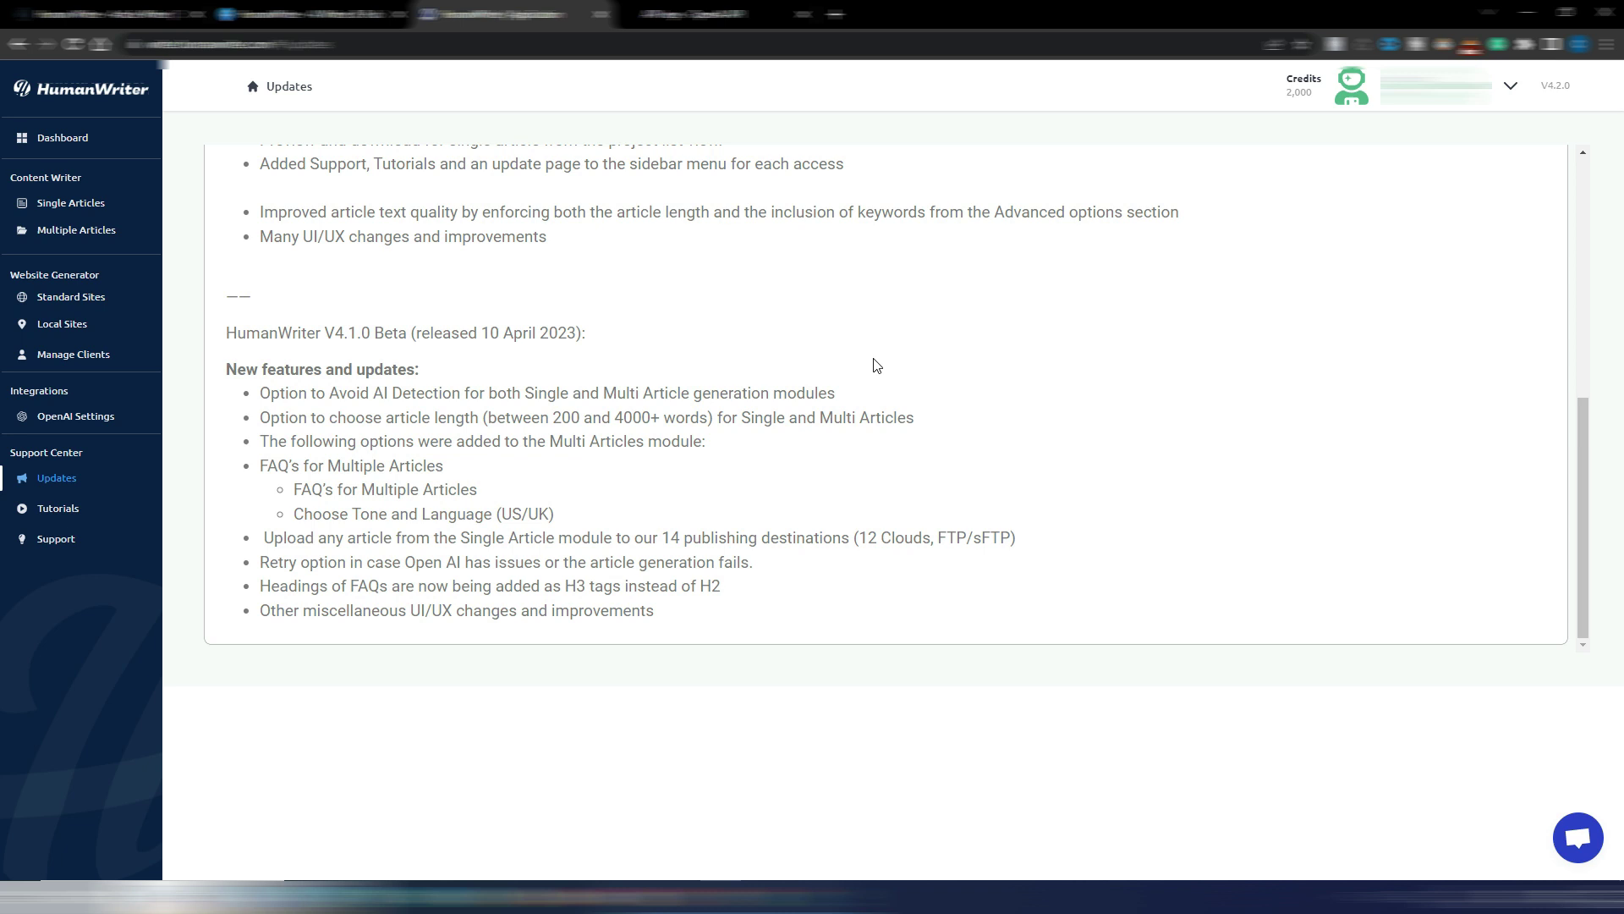
pyautogui.moveTo(298, 417); pyautogui.dragTo(487, 417)
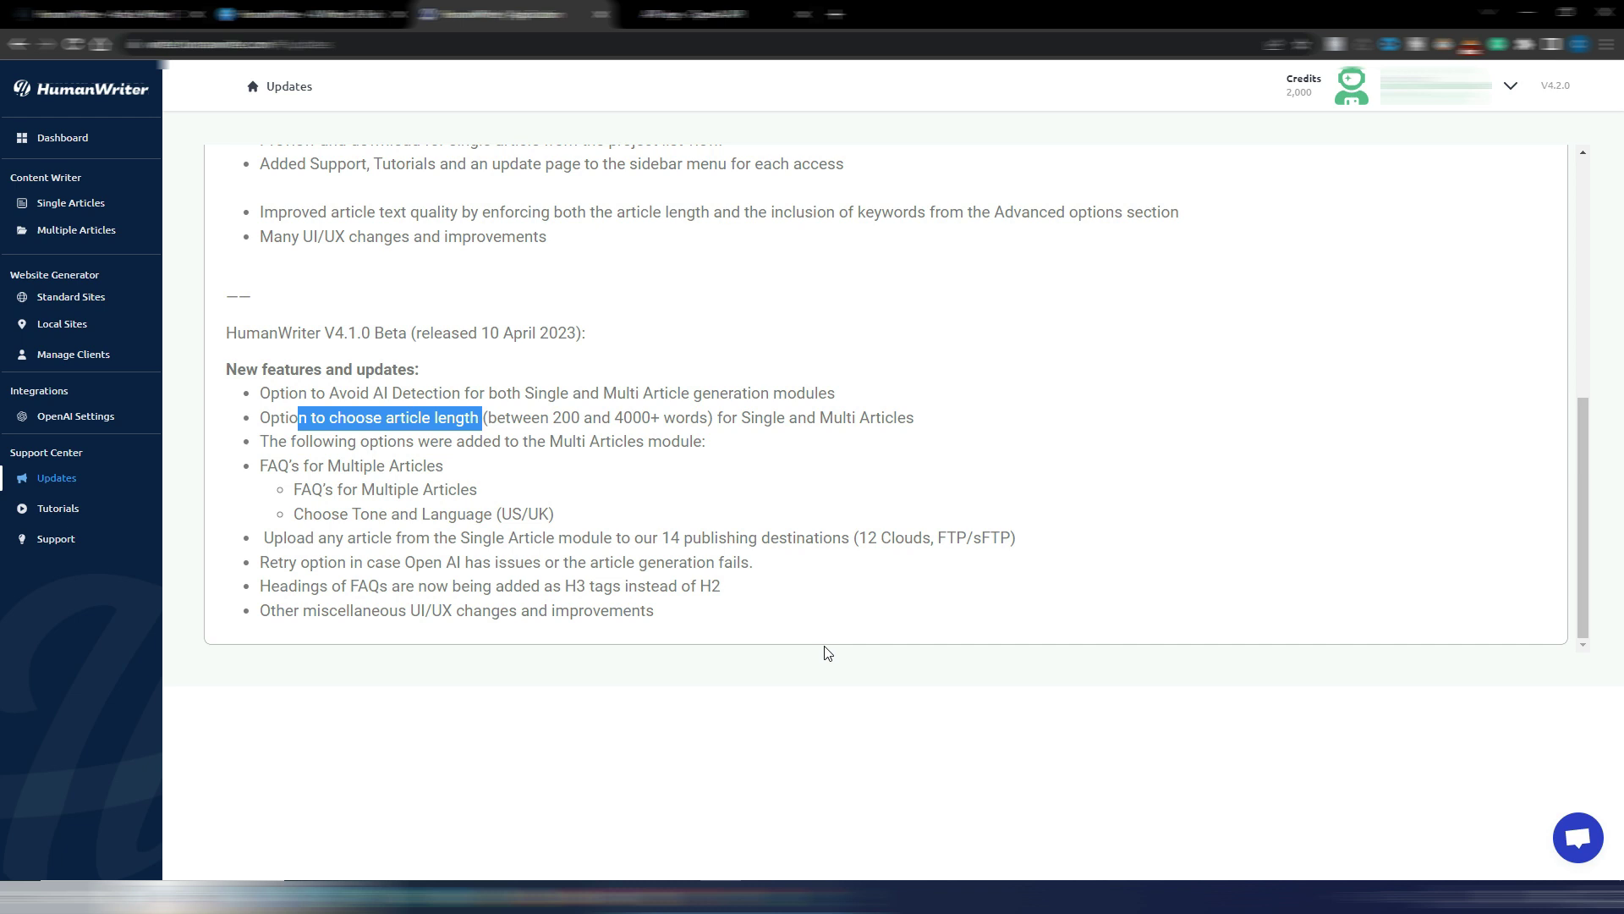
pyautogui.scroll(5, 682, 616)
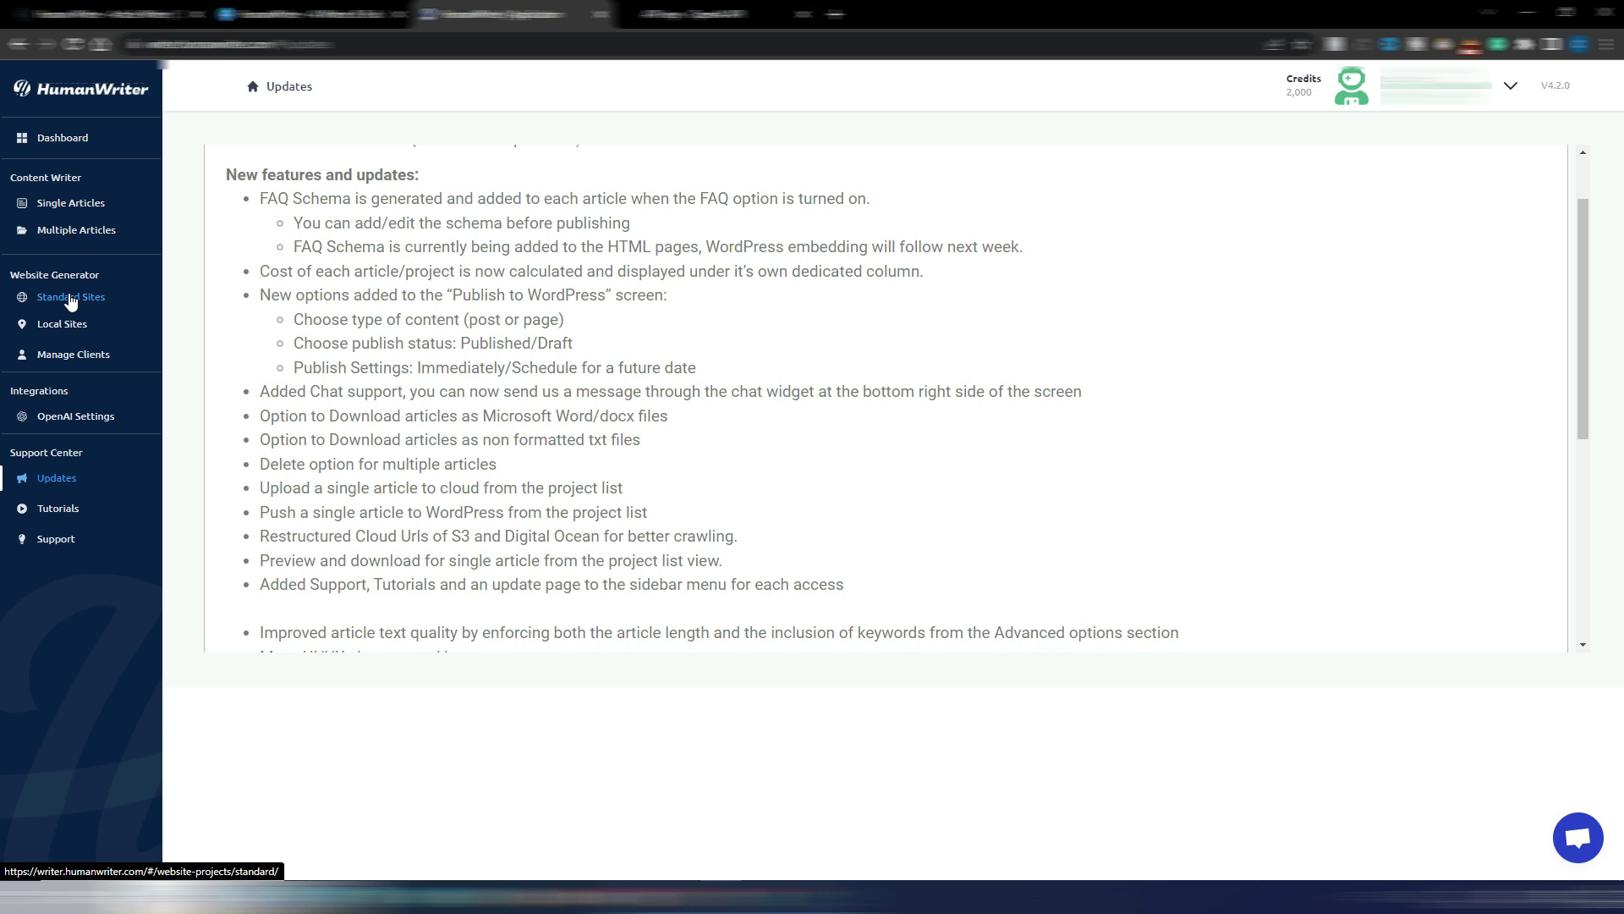
# Step: Visit Standard Sites and Local Sites, ending on the Coming Soon Clients page
pyautogui.click(68, 297)
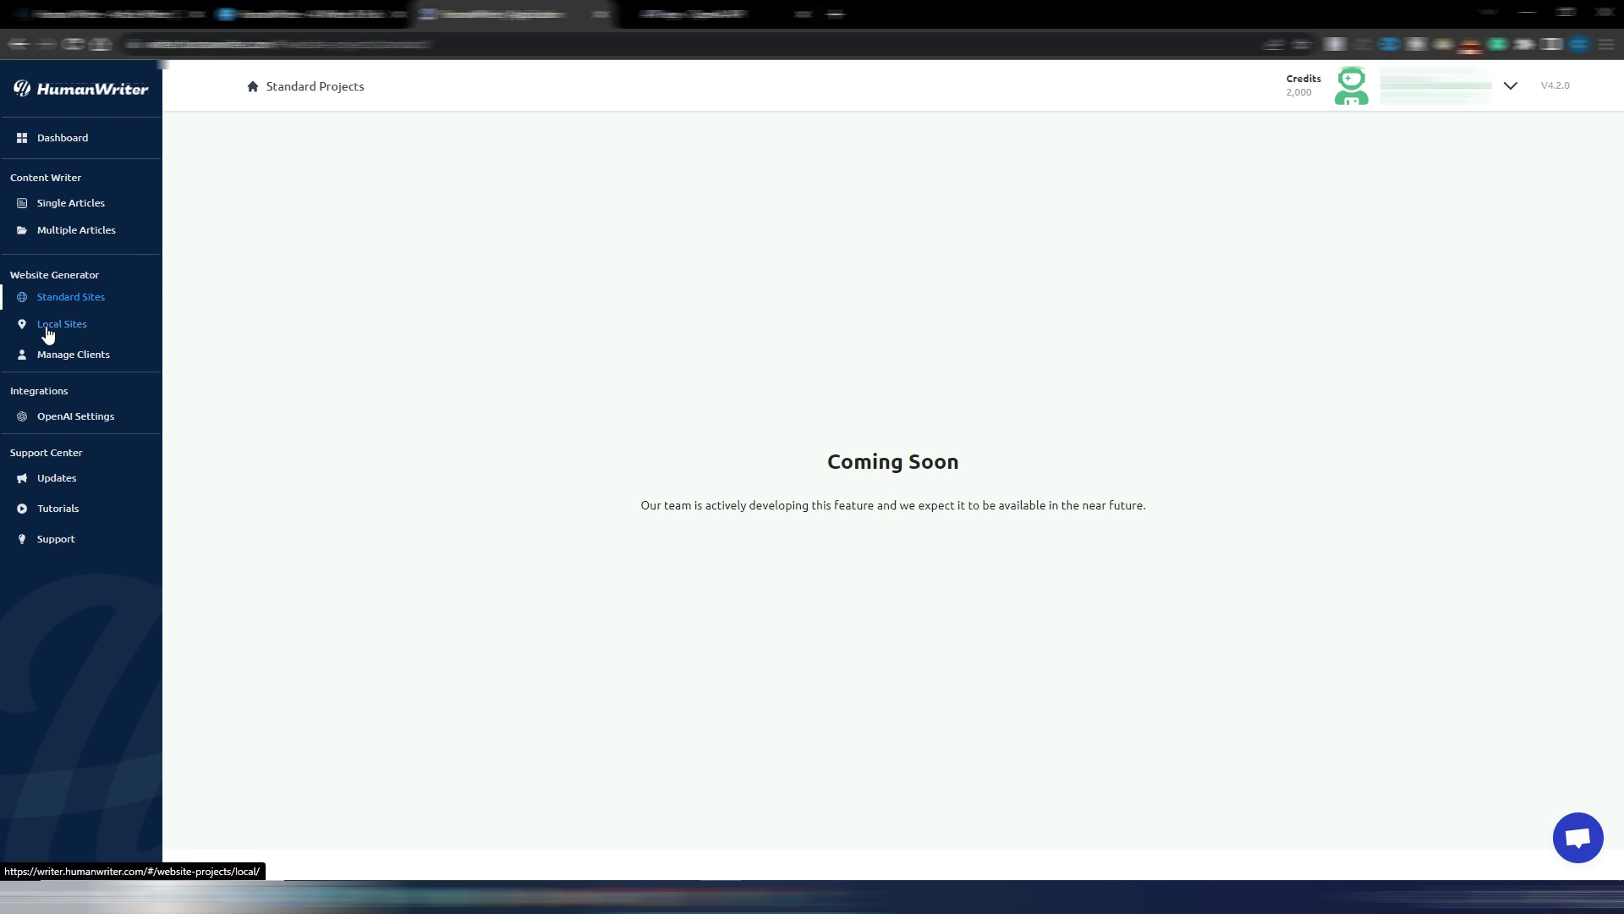
pyautogui.click(56, 330)
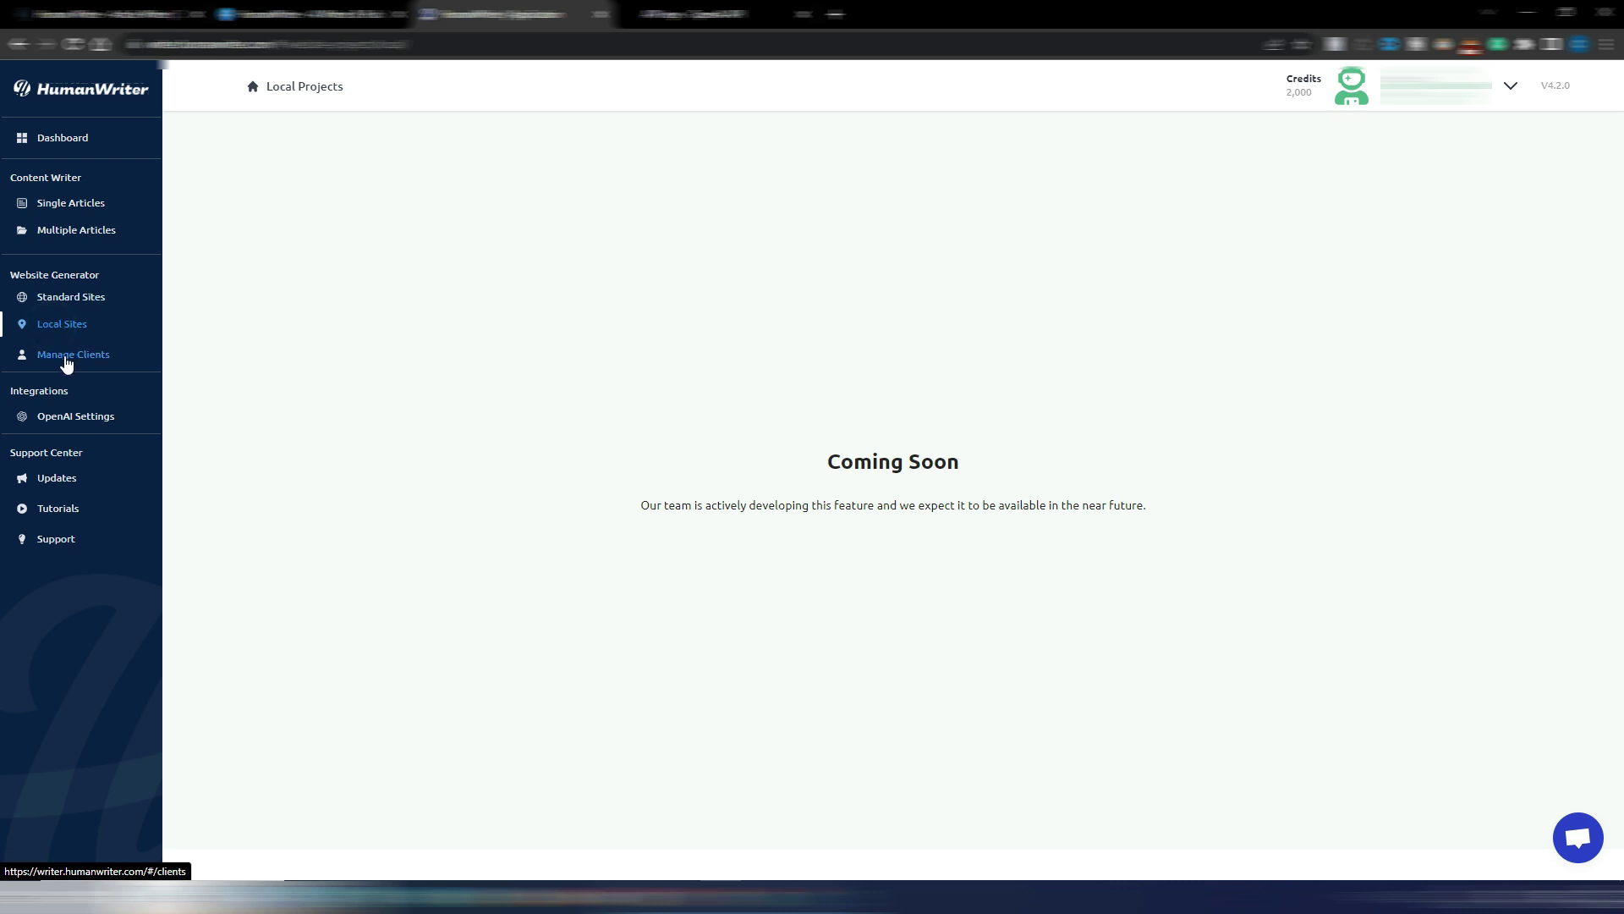
pyautogui.click(66, 360)
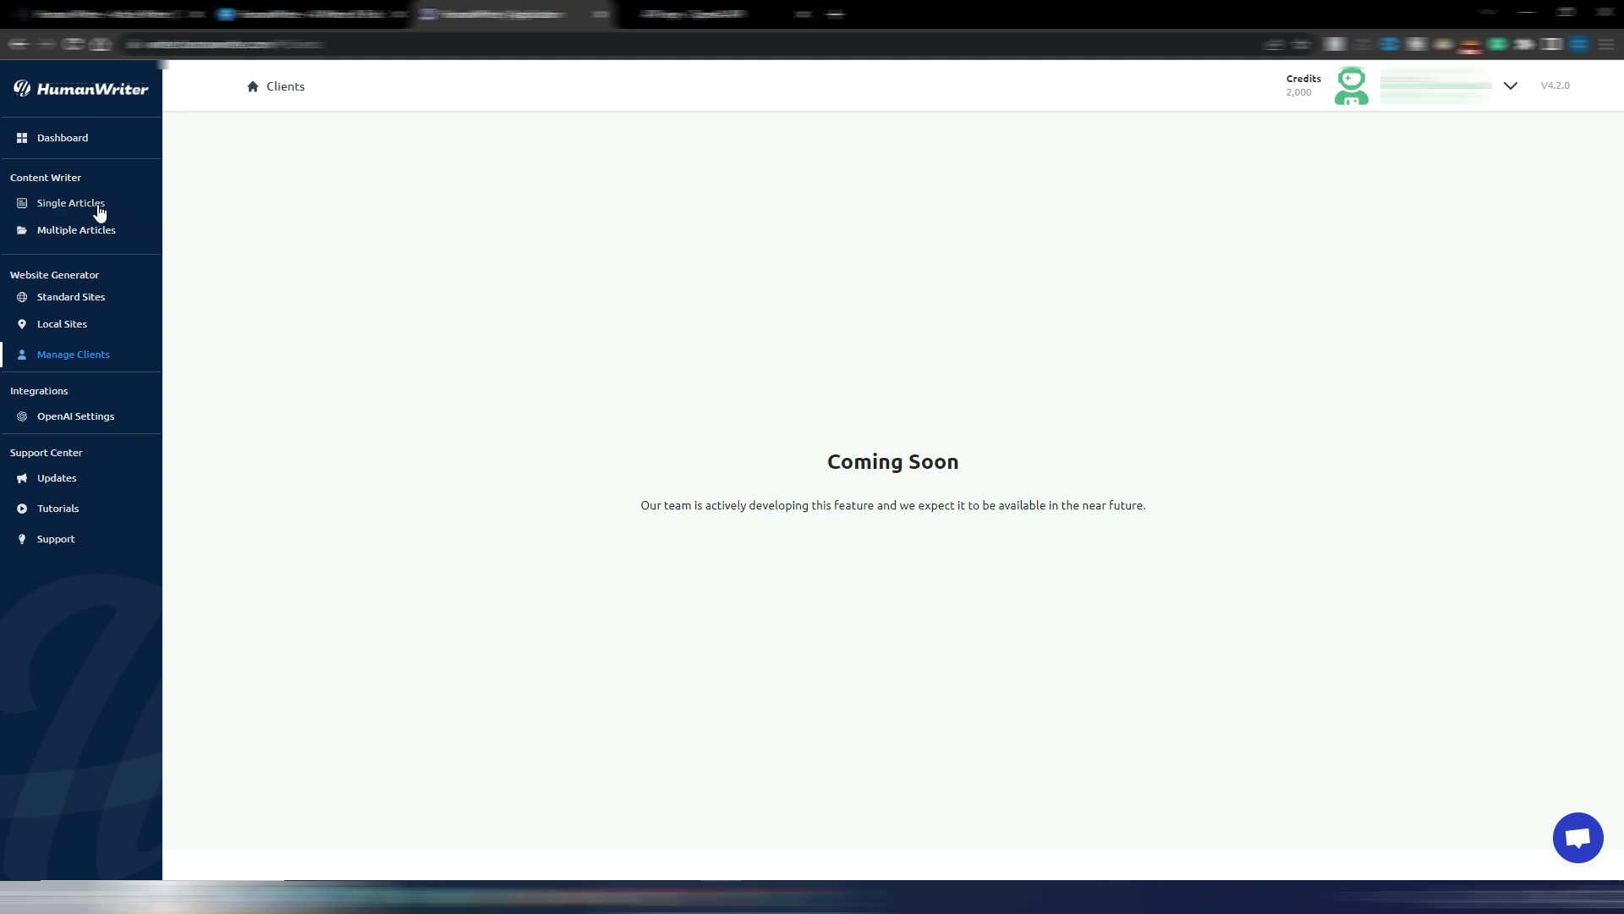
# Step: Browse the Single Articles and Multiple Articles lists, returning to Single Articles
pyautogui.click(53, 209)
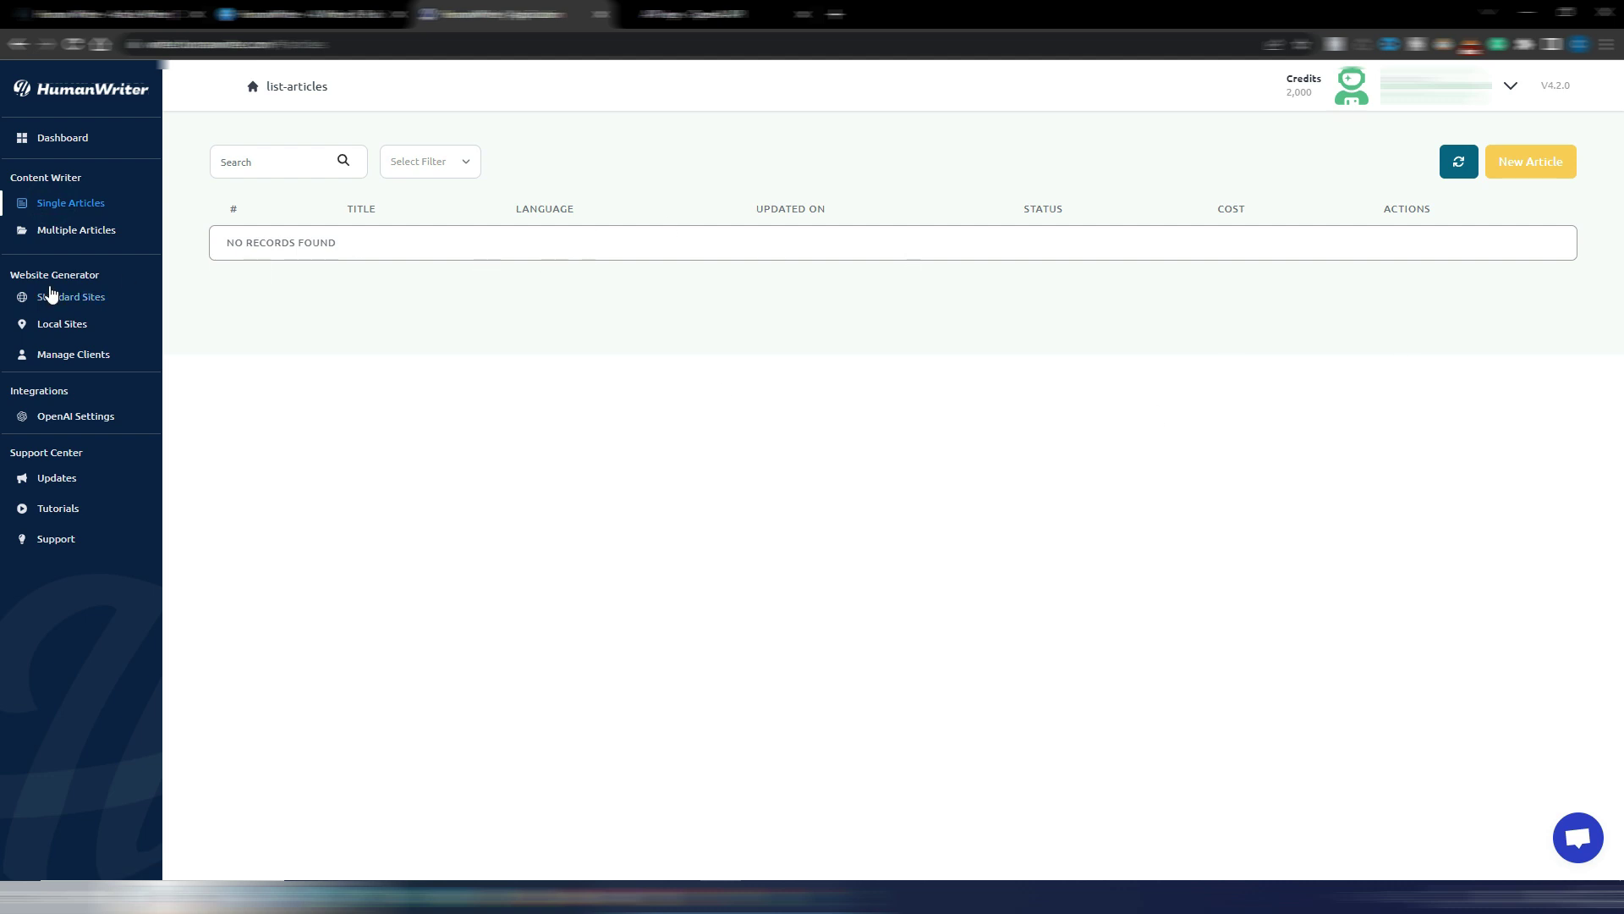
pyautogui.click(65, 233)
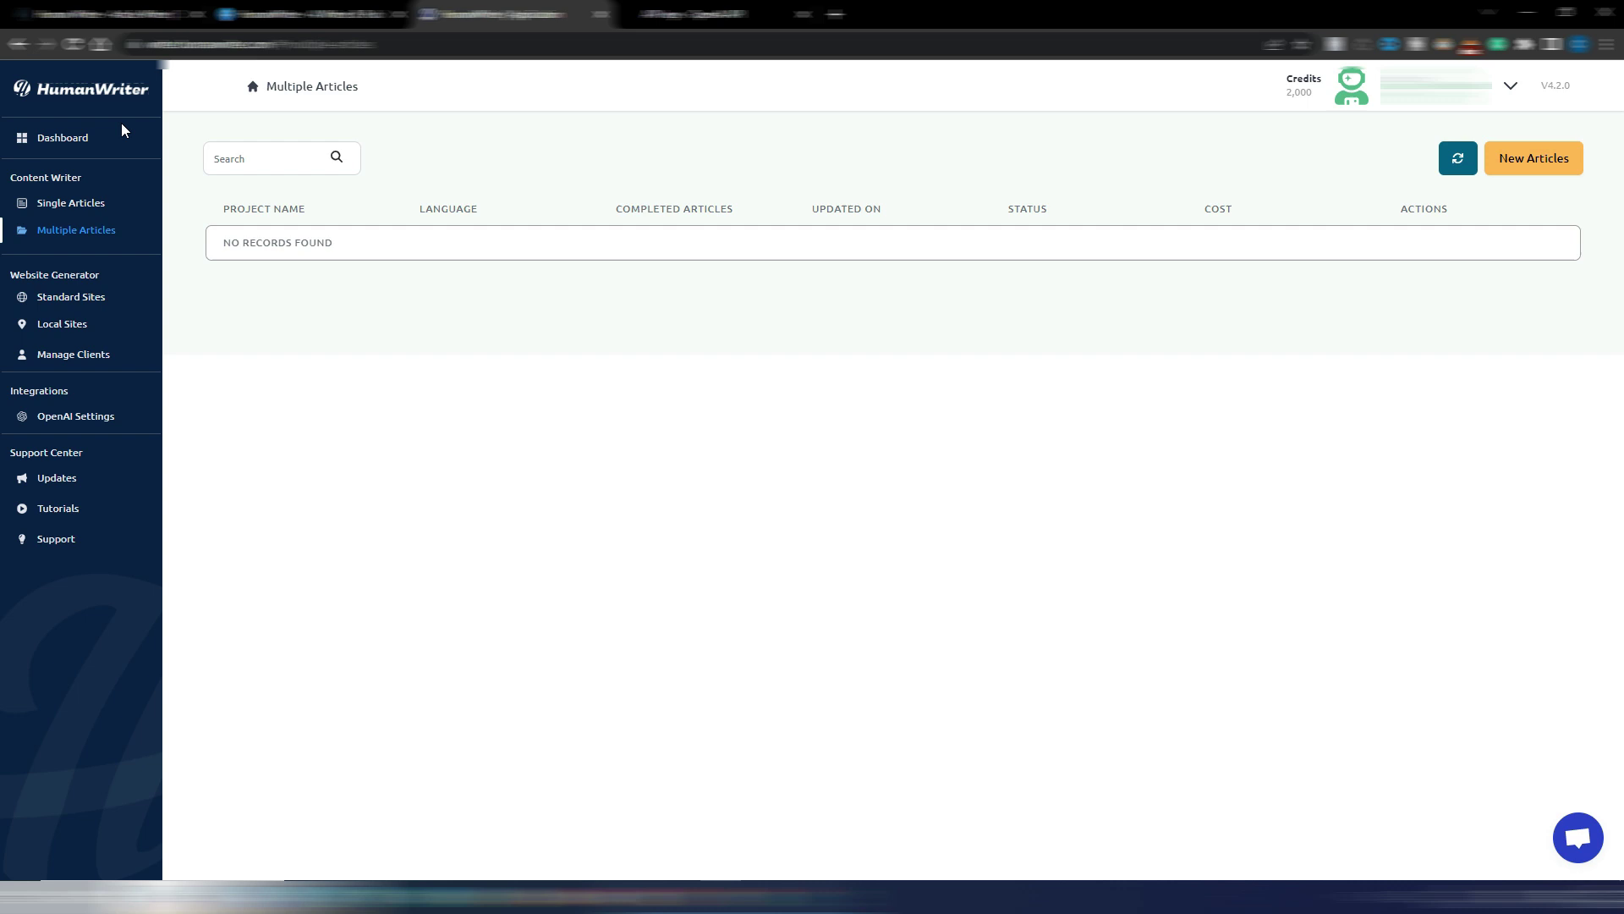
pyautogui.click(77, 204)
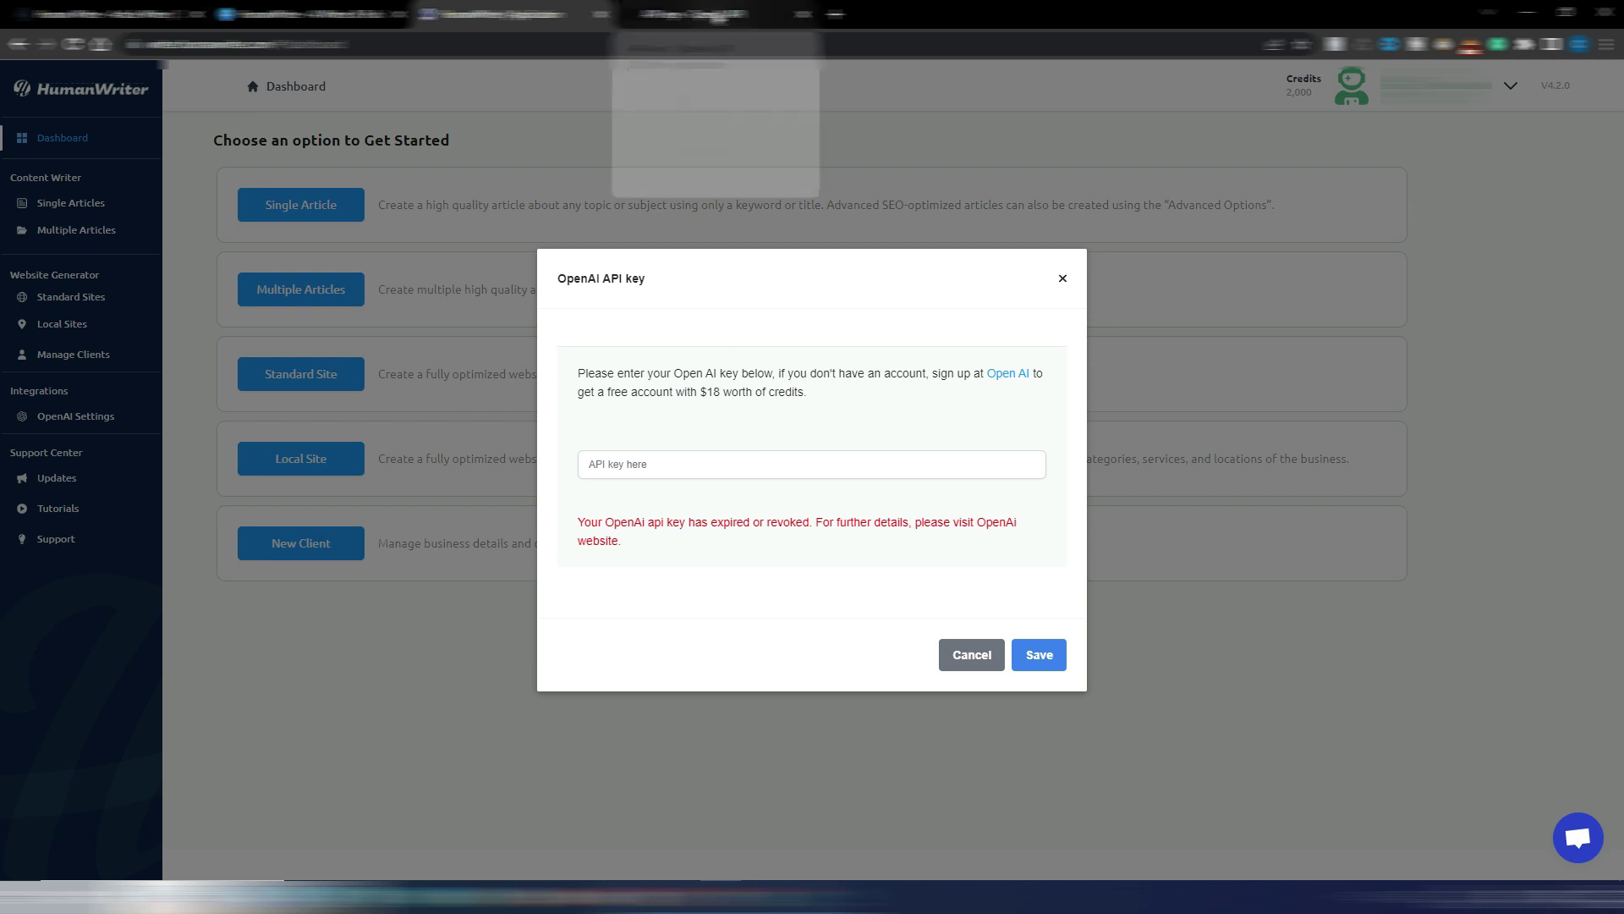
# Step: Create an OpenAI secret key named HumanWriter and copy it
pyautogui.click(694, 14)
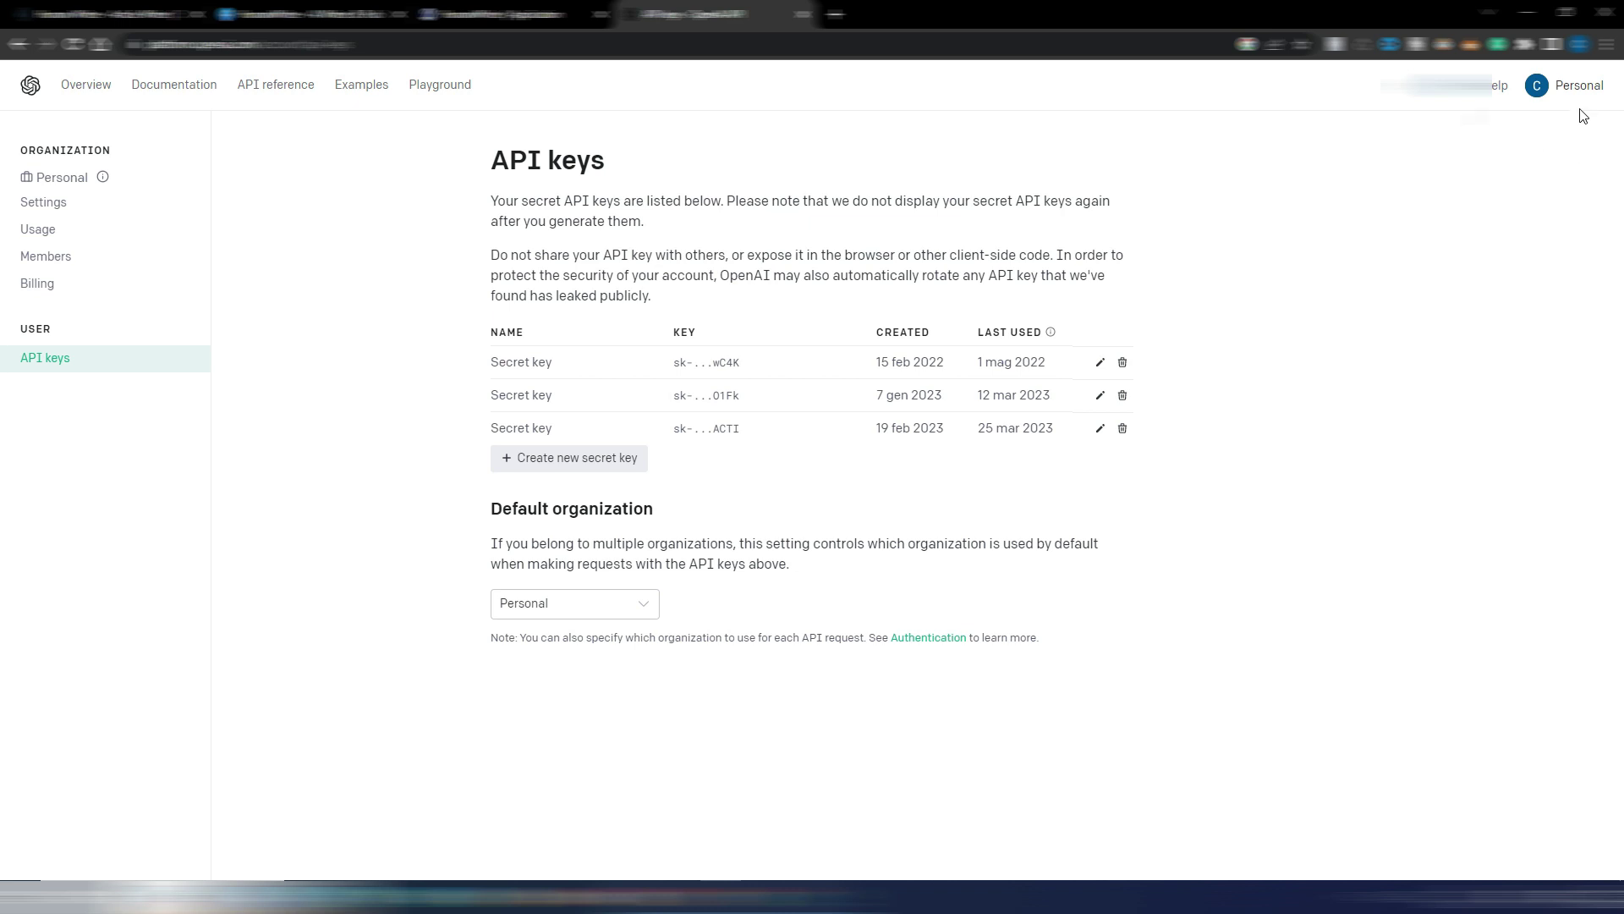
pyautogui.click(582, 468)
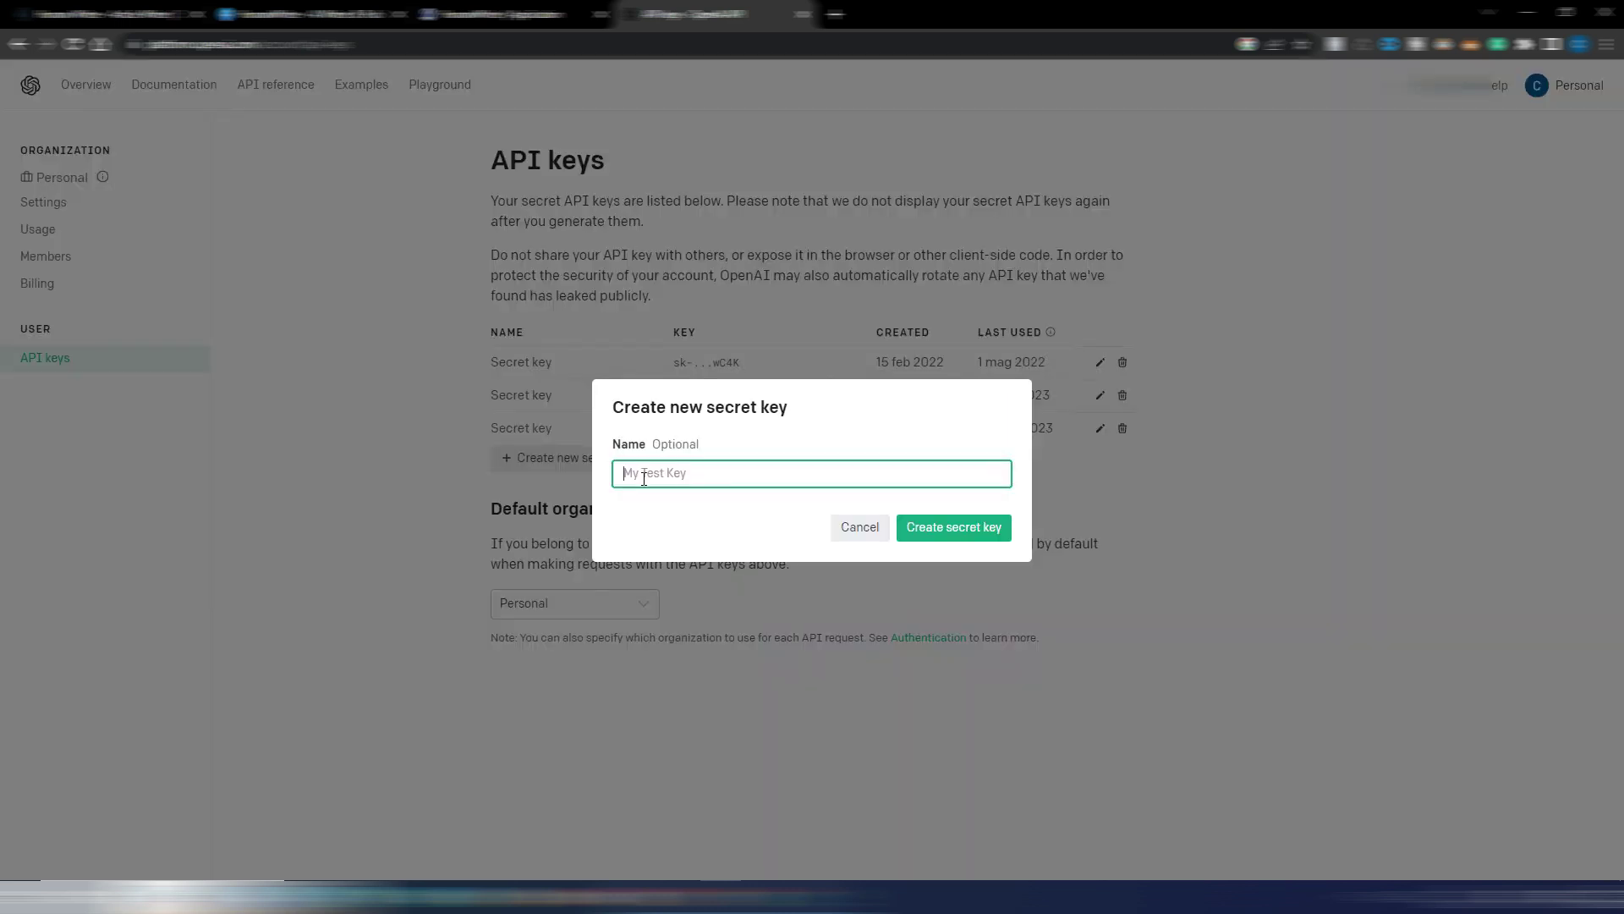
pyautogui.click(709, 474)
pyautogui.write('HumanWriter')
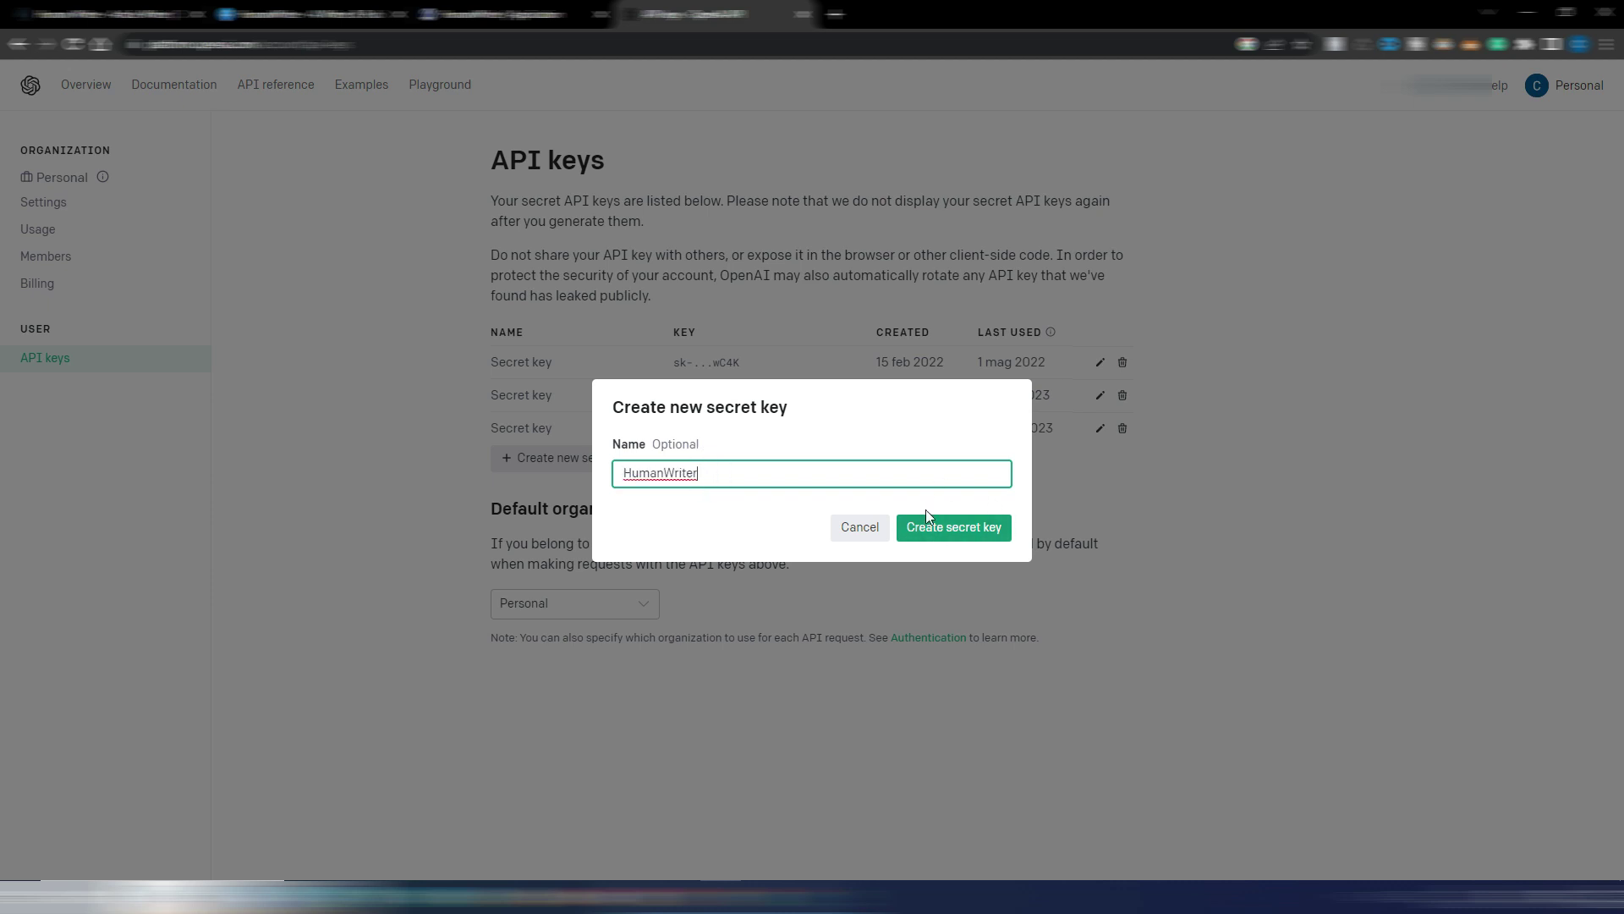
pyautogui.click(959, 535)
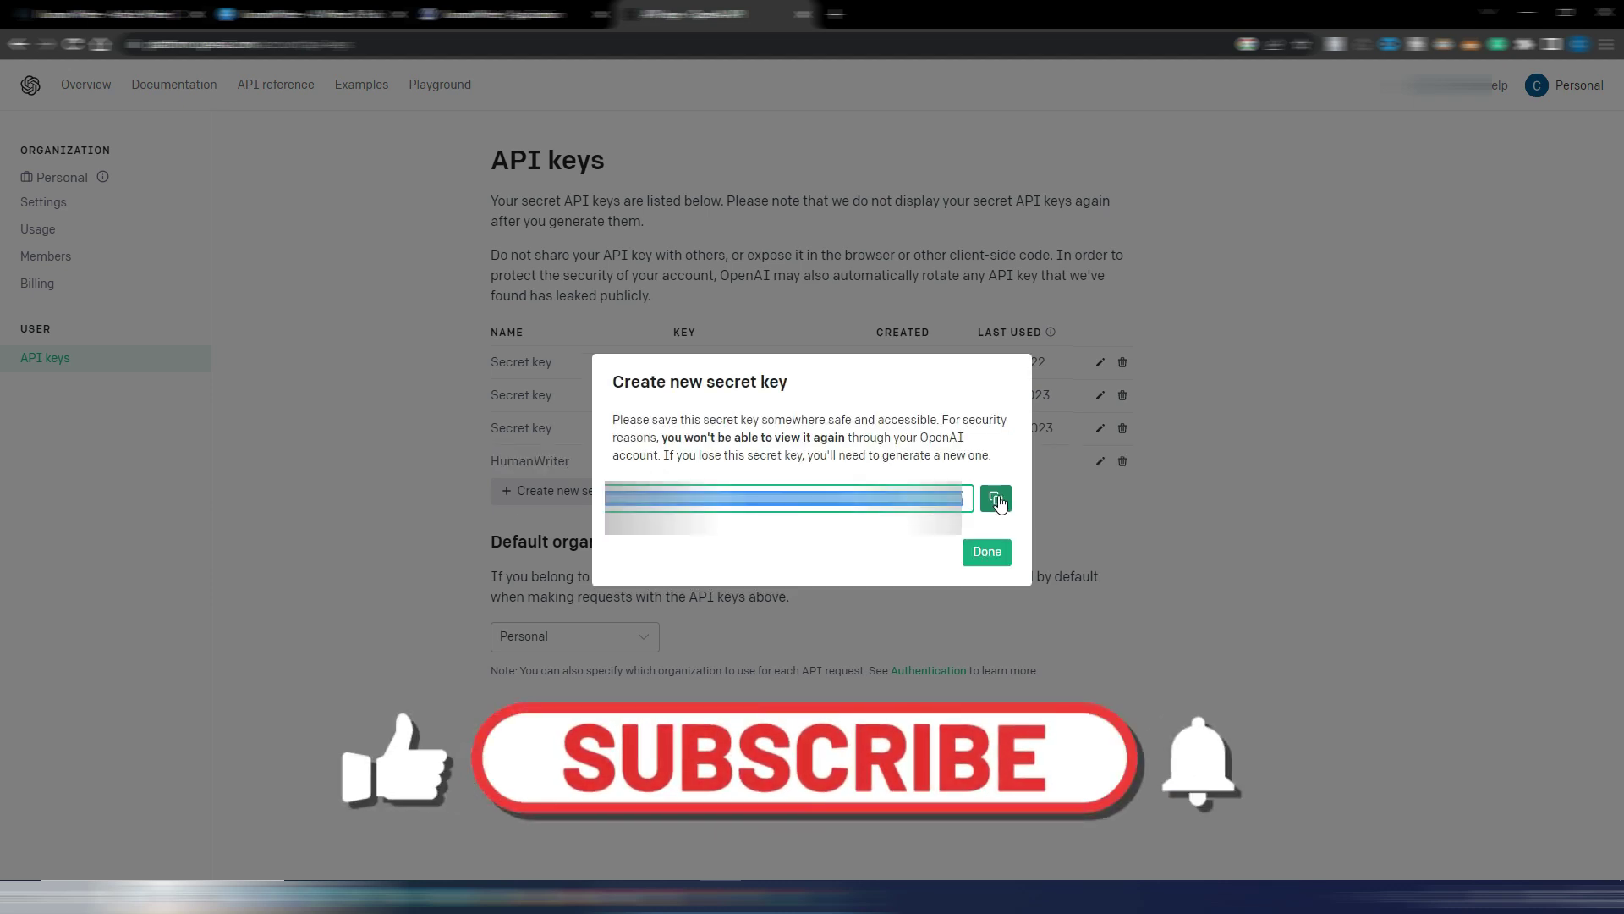
pyautogui.click(997, 500)
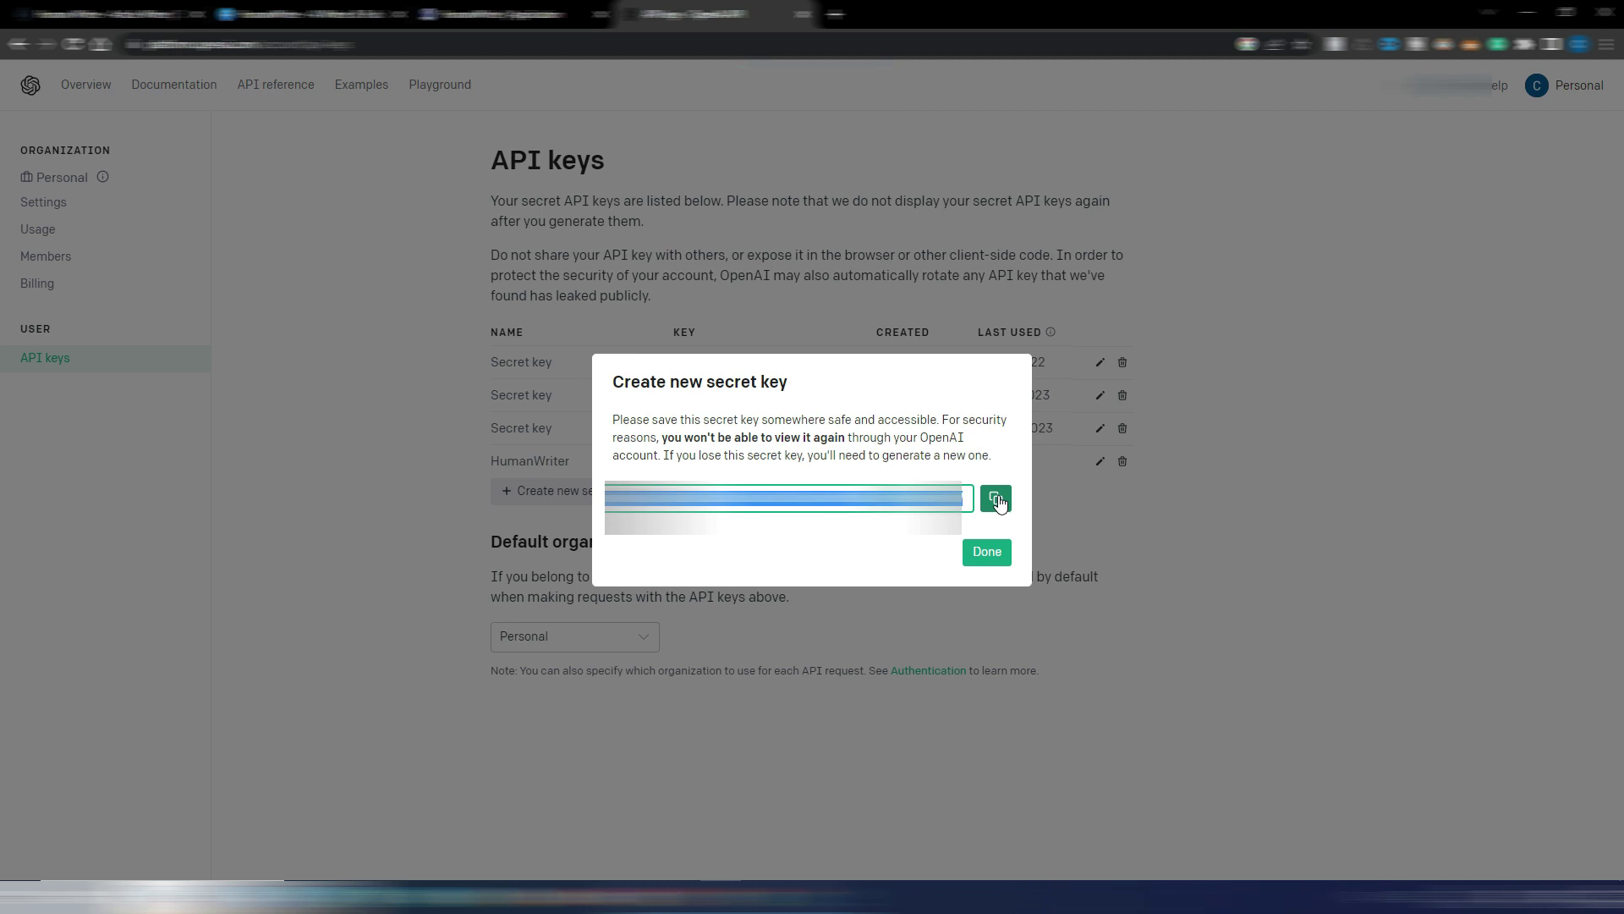
pyautogui.click(988, 556)
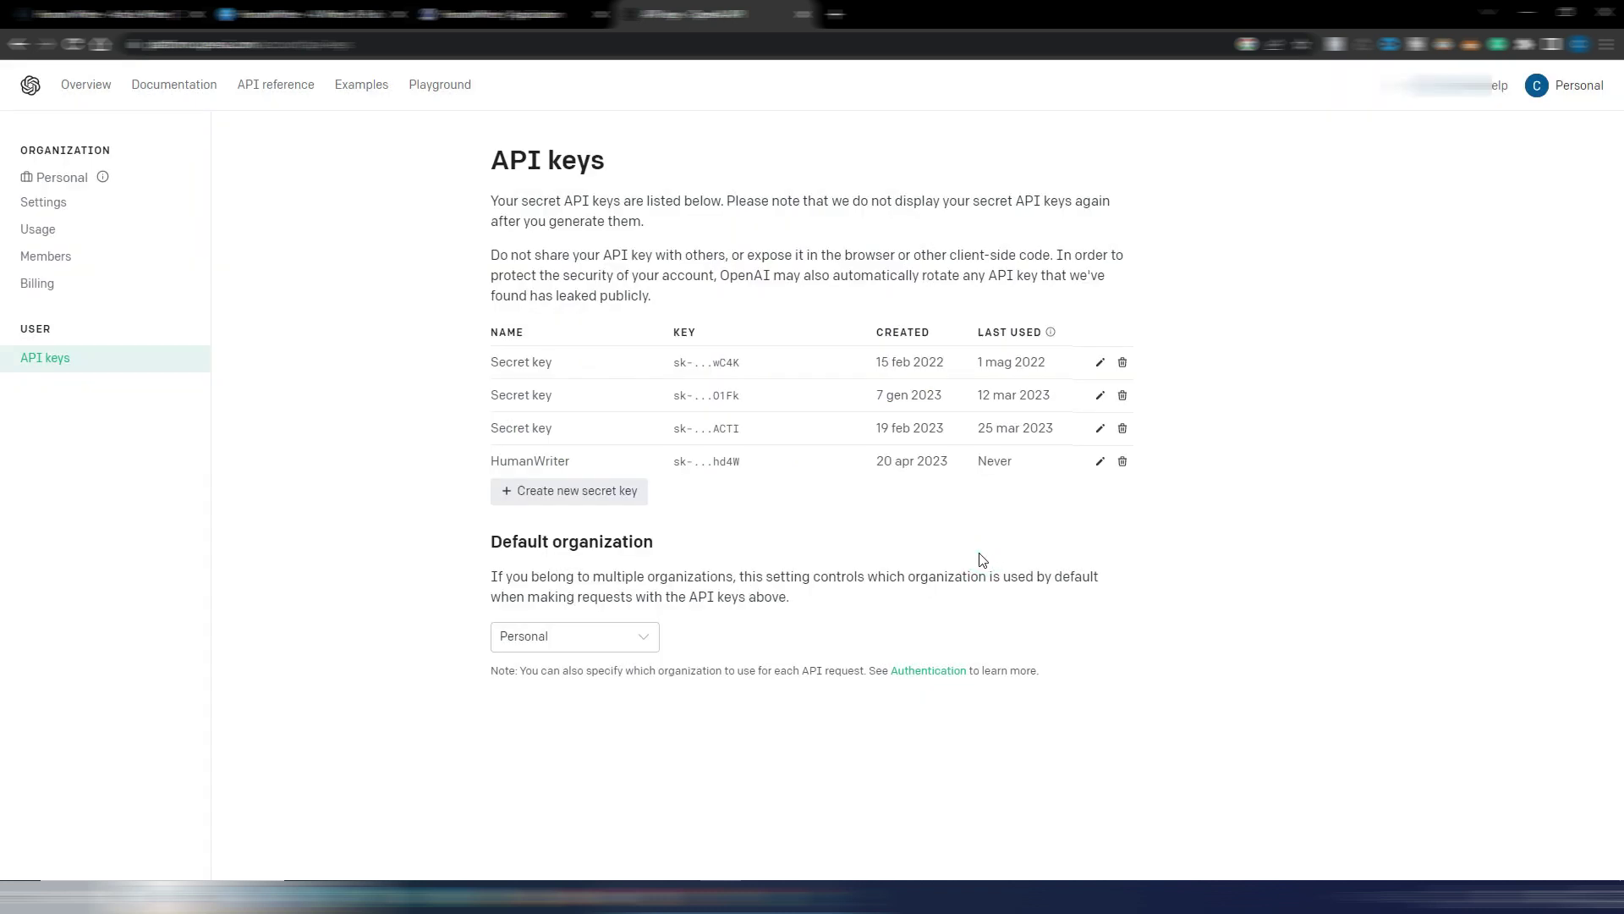
# Step: Paste the copied OpenAI API key into HumanWriter's prompt and save it
pyautogui.click(503, 14)
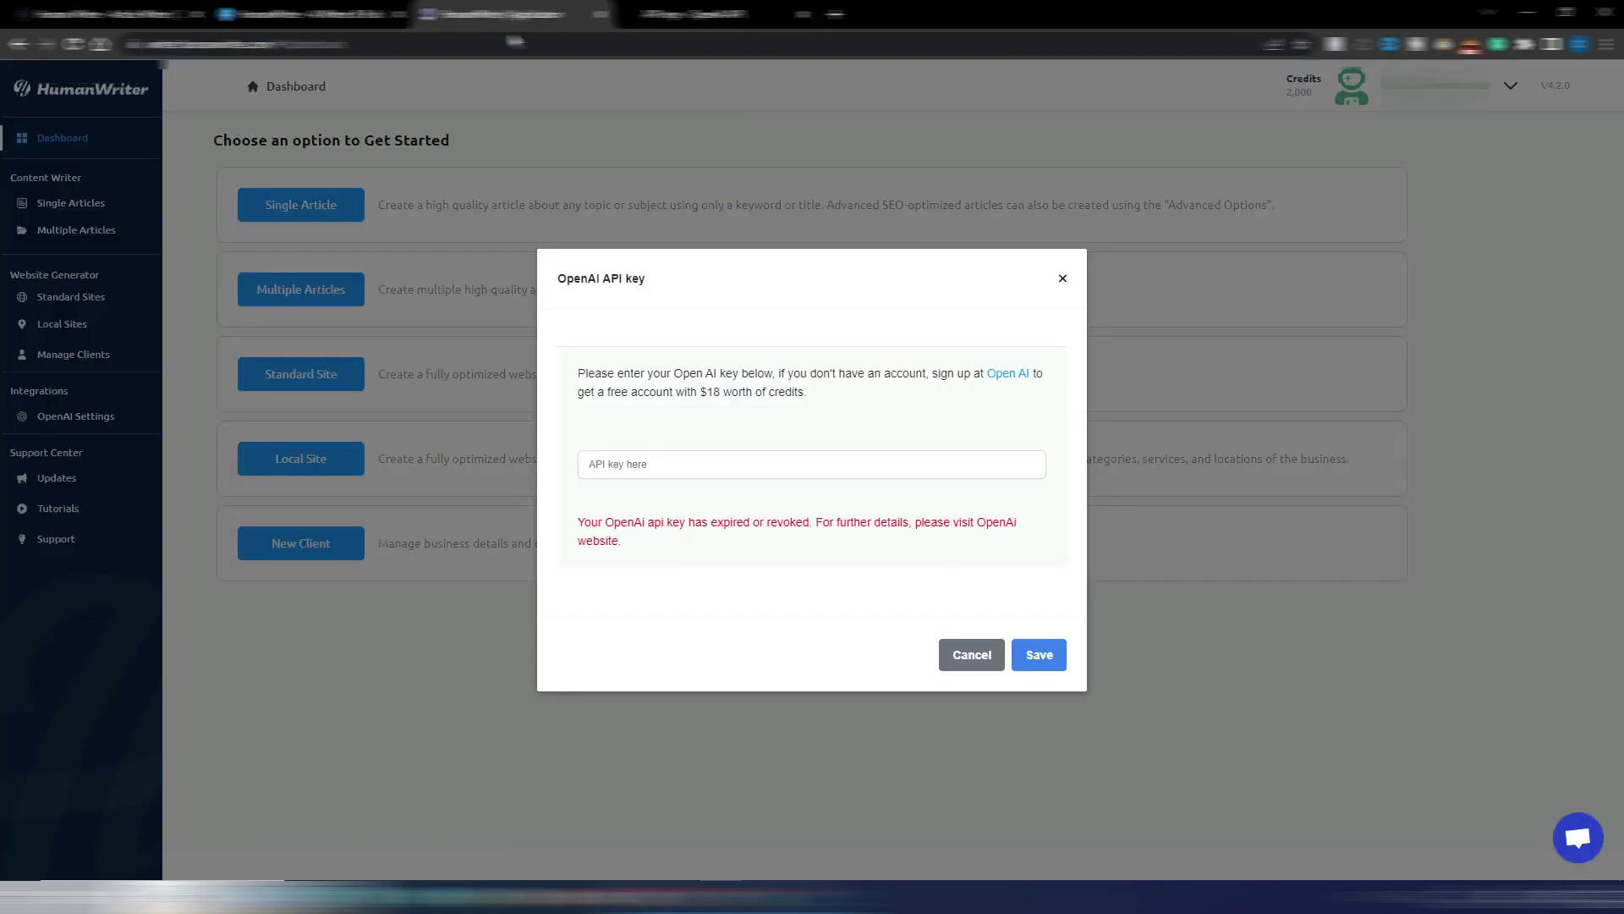
pyautogui.click(609, 462)
pyautogui.hotkey('ctrl', 'v')
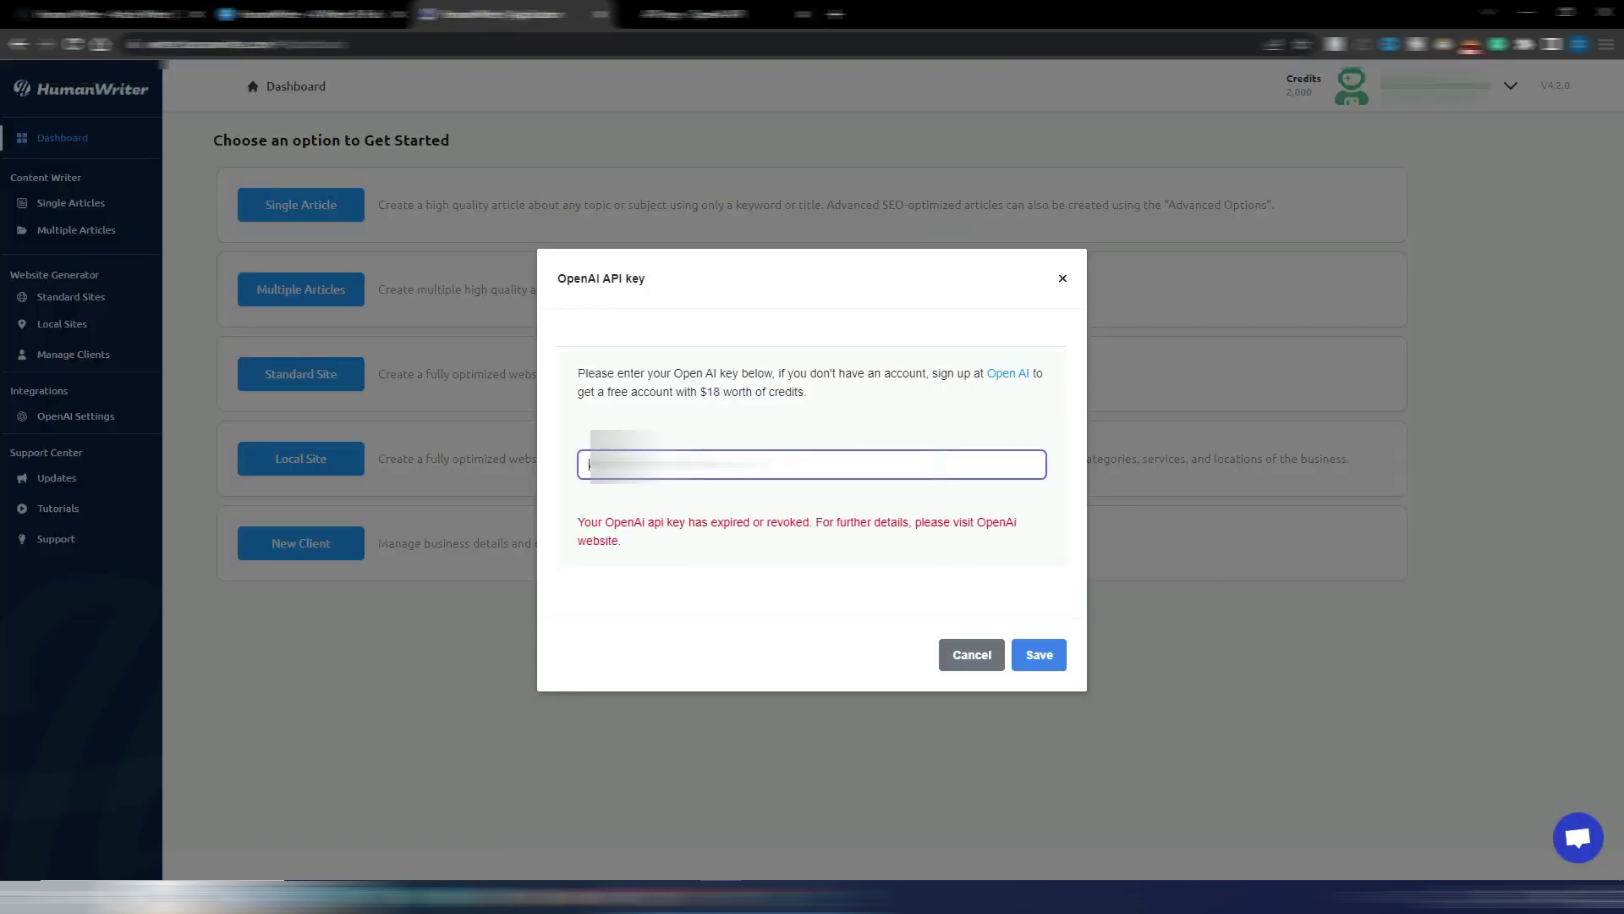
pyautogui.click(1040, 658)
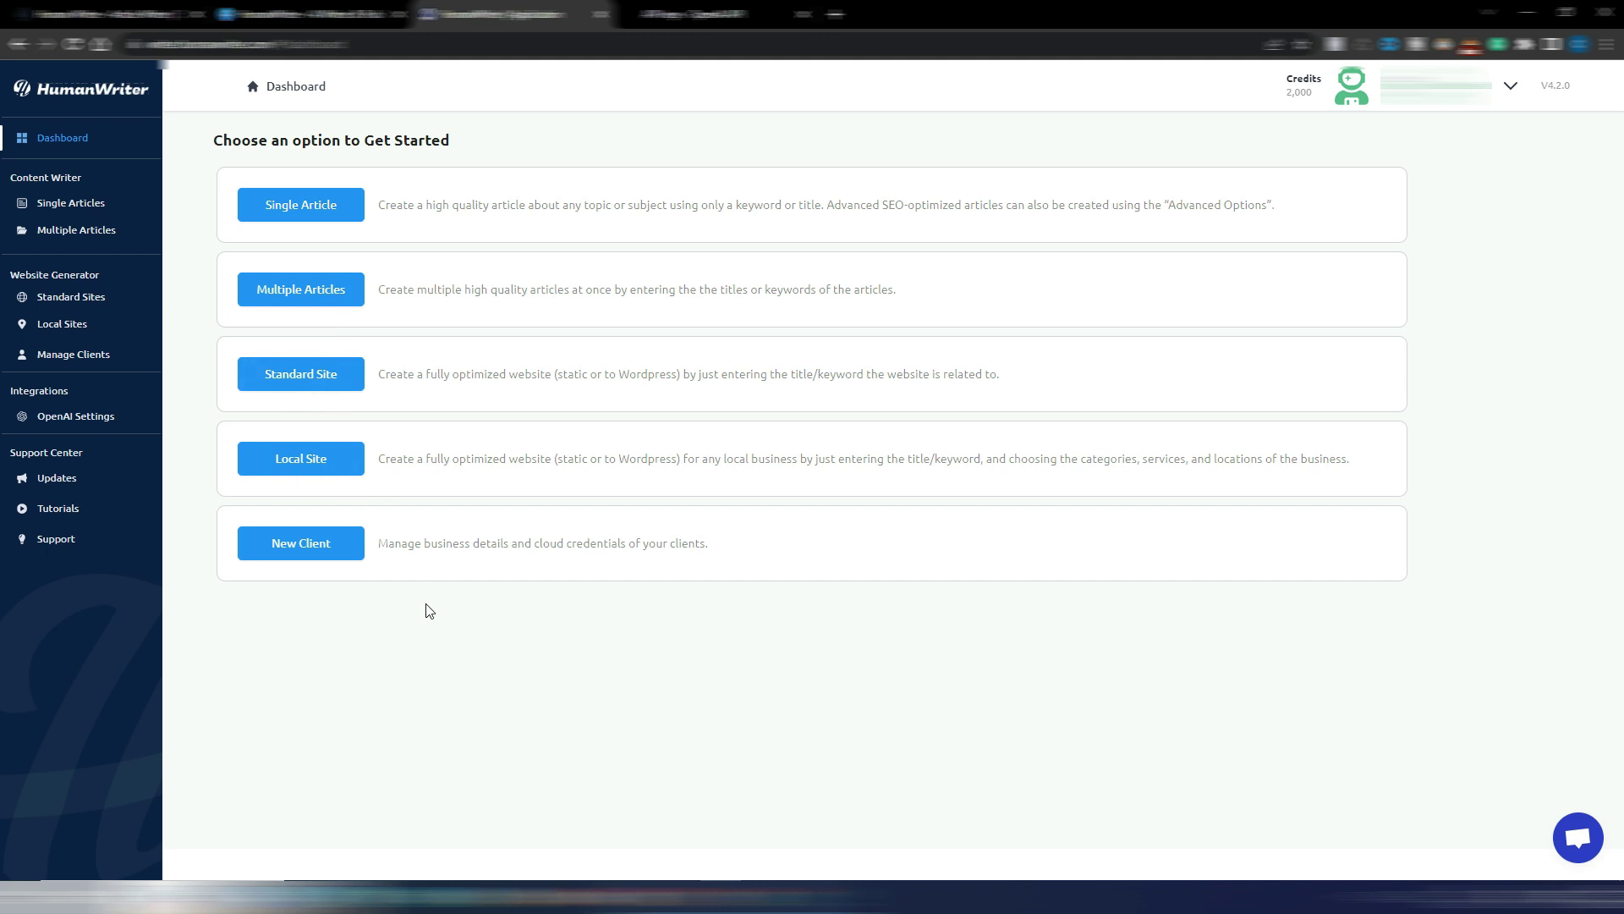
# Step: Try Standard Site, Local Site and New Client, dismissing each Coming Soon notice
pyautogui.click(317, 373)
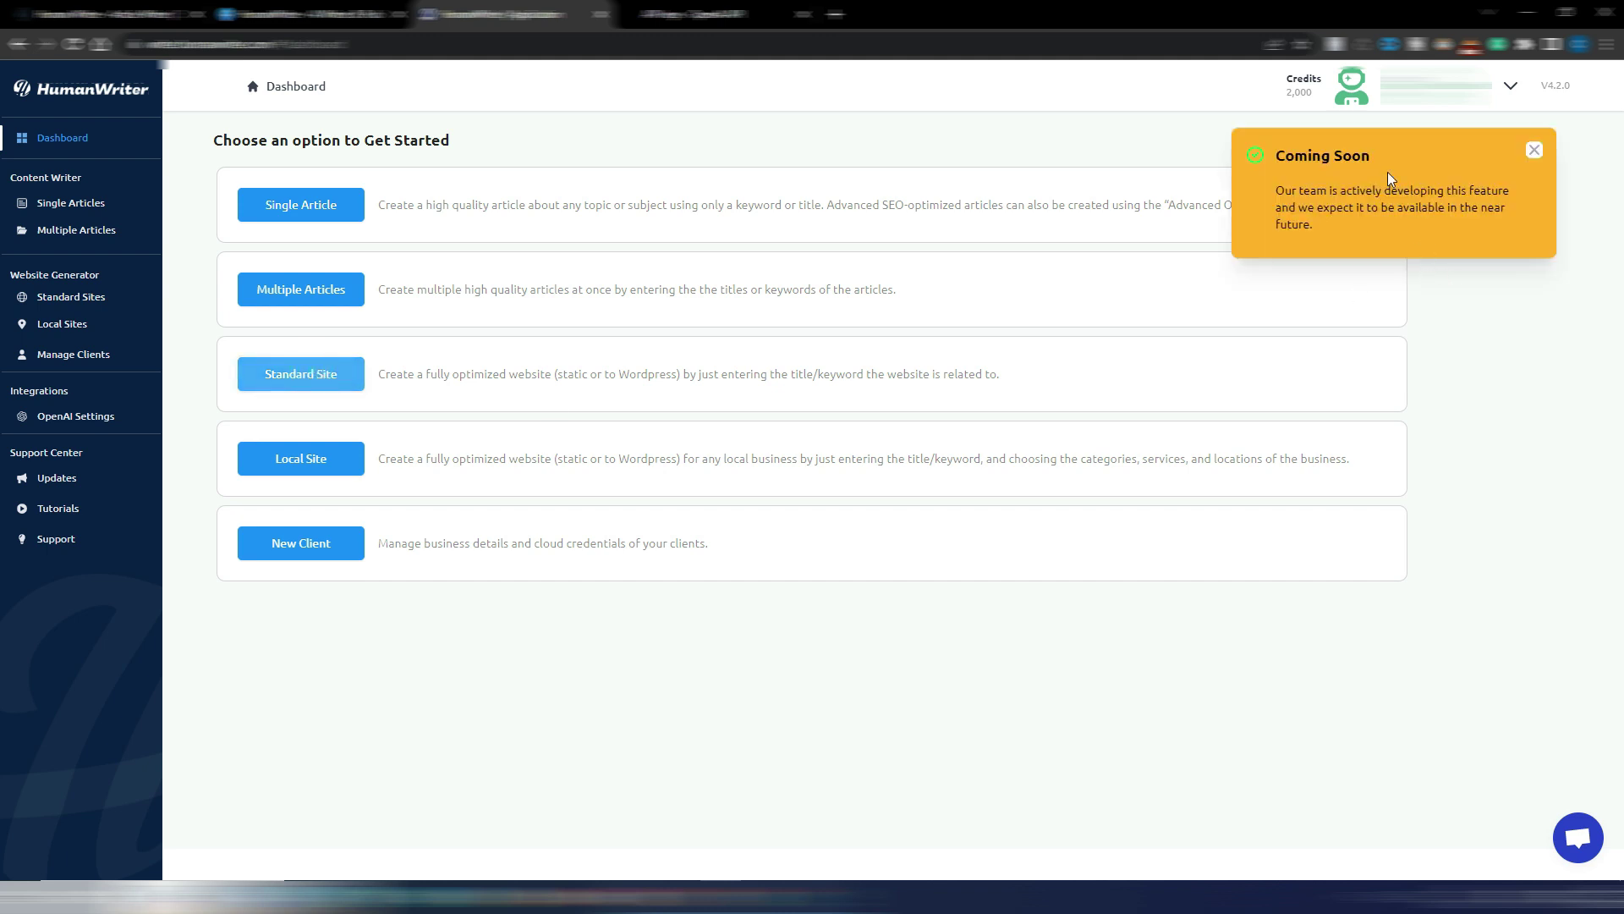
pyautogui.click(1534, 151)
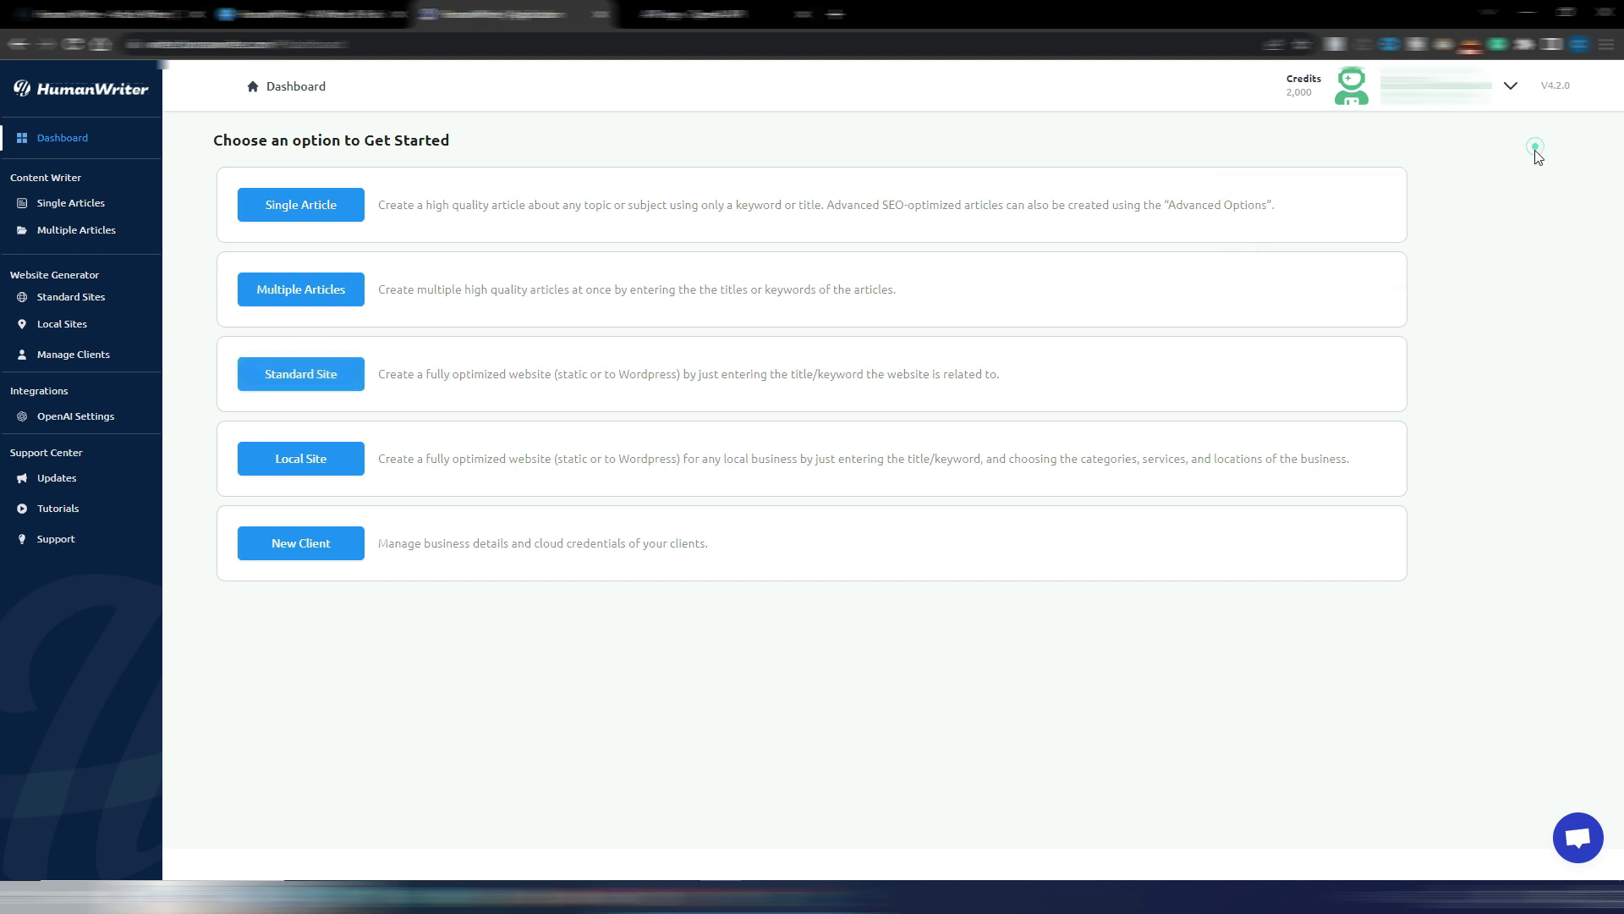
pyautogui.click(310, 463)
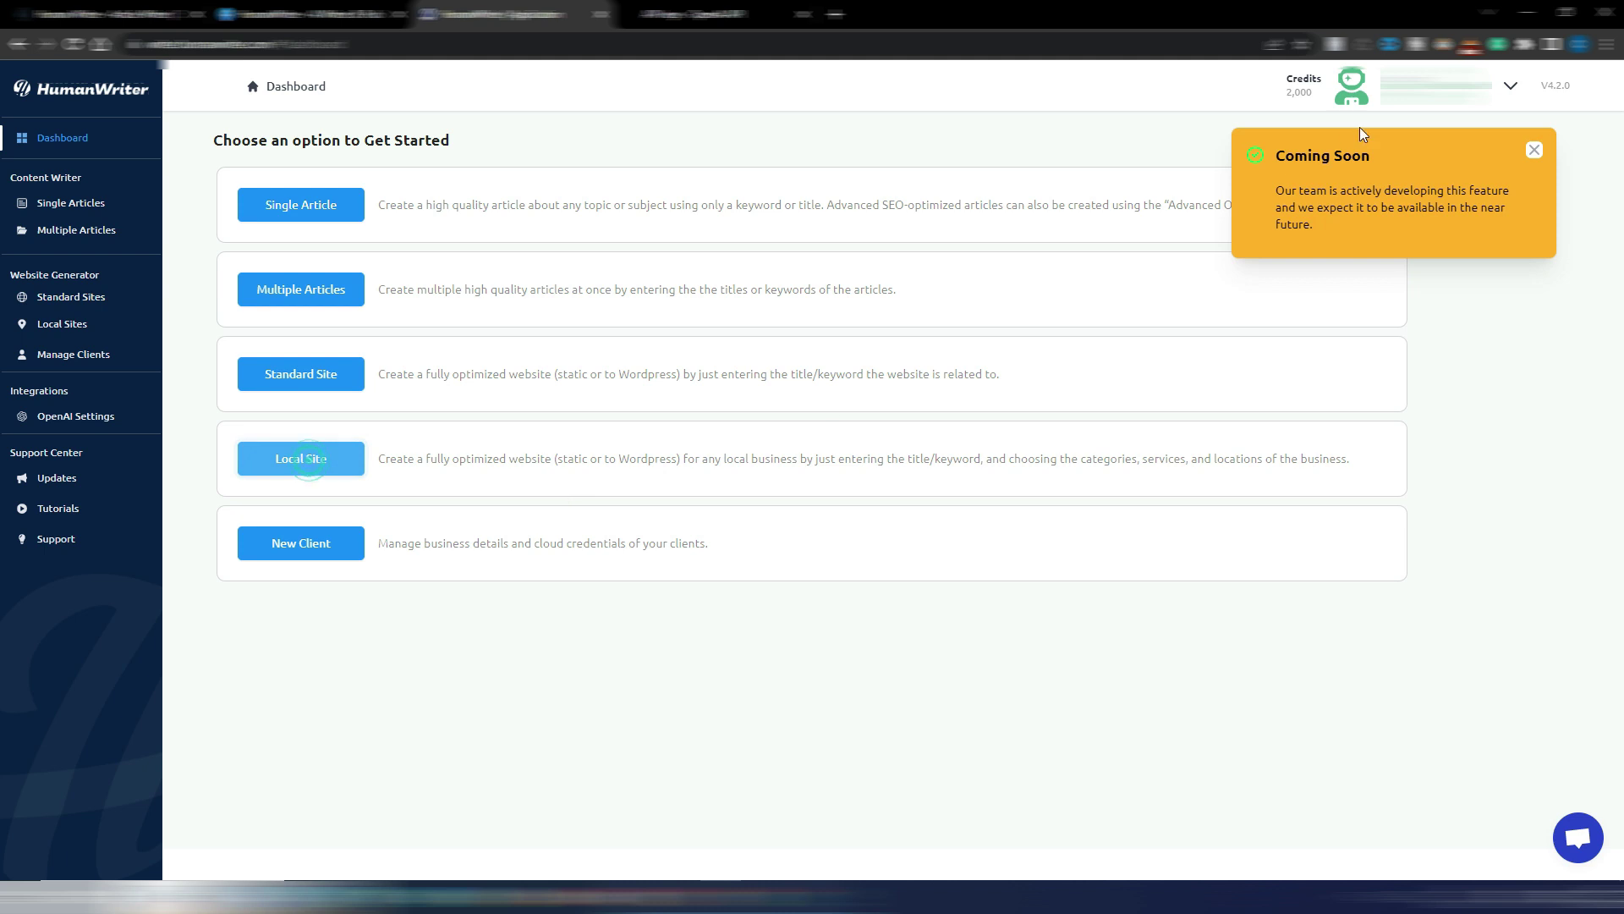
pyautogui.click(1533, 150)
pyautogui.click(307, 548)
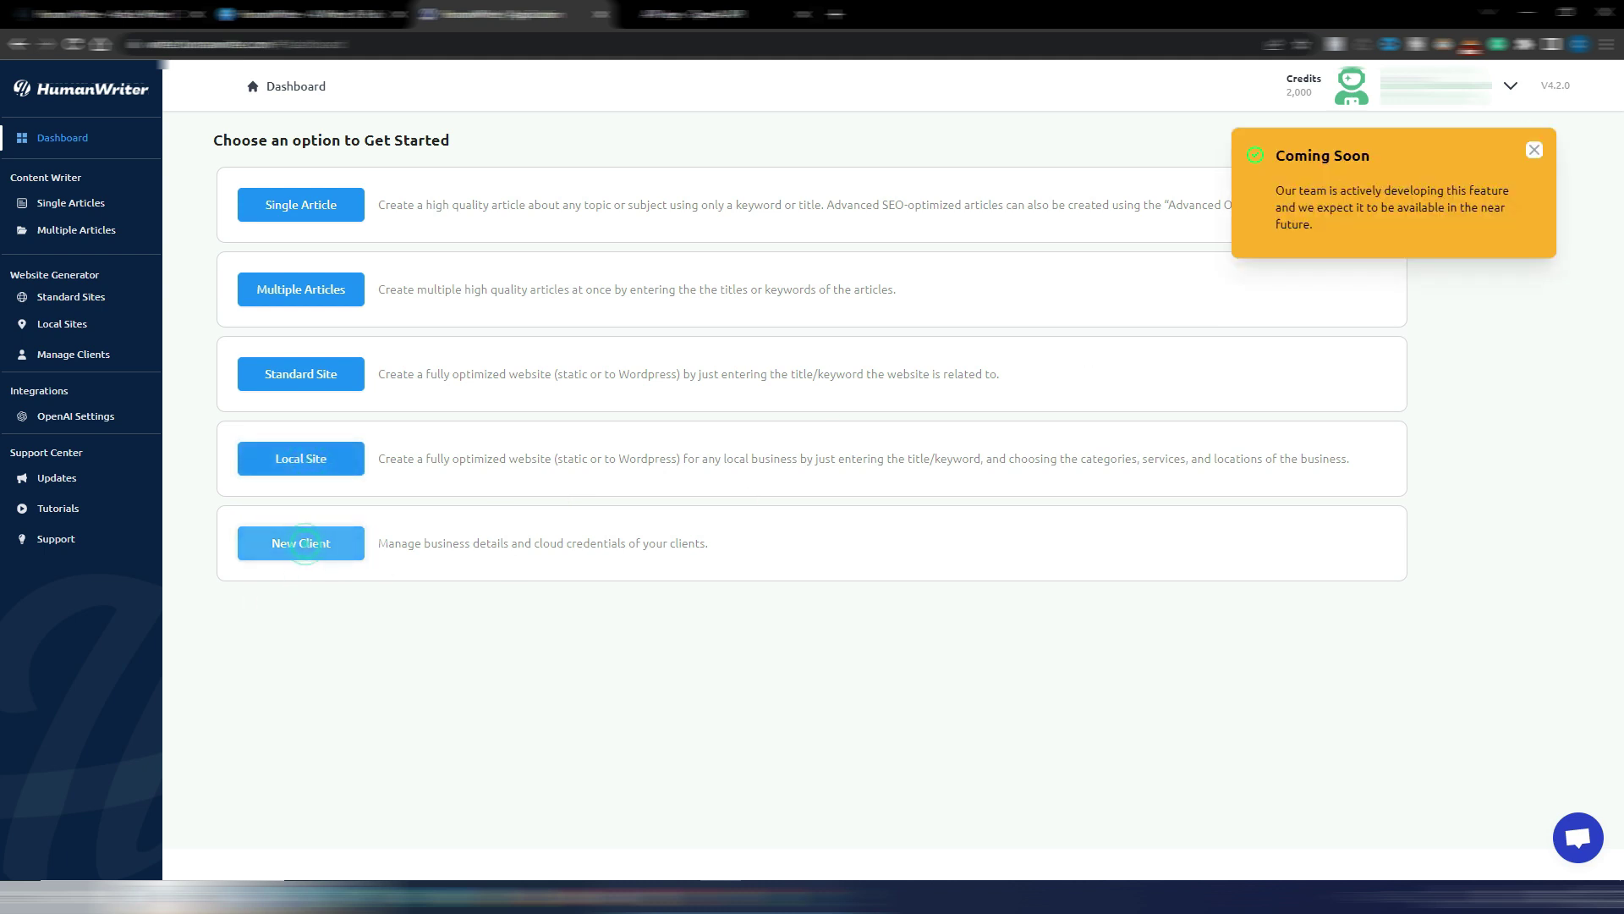
pyautogui.click(1534, 151)
pyautogui.click(317, 295)
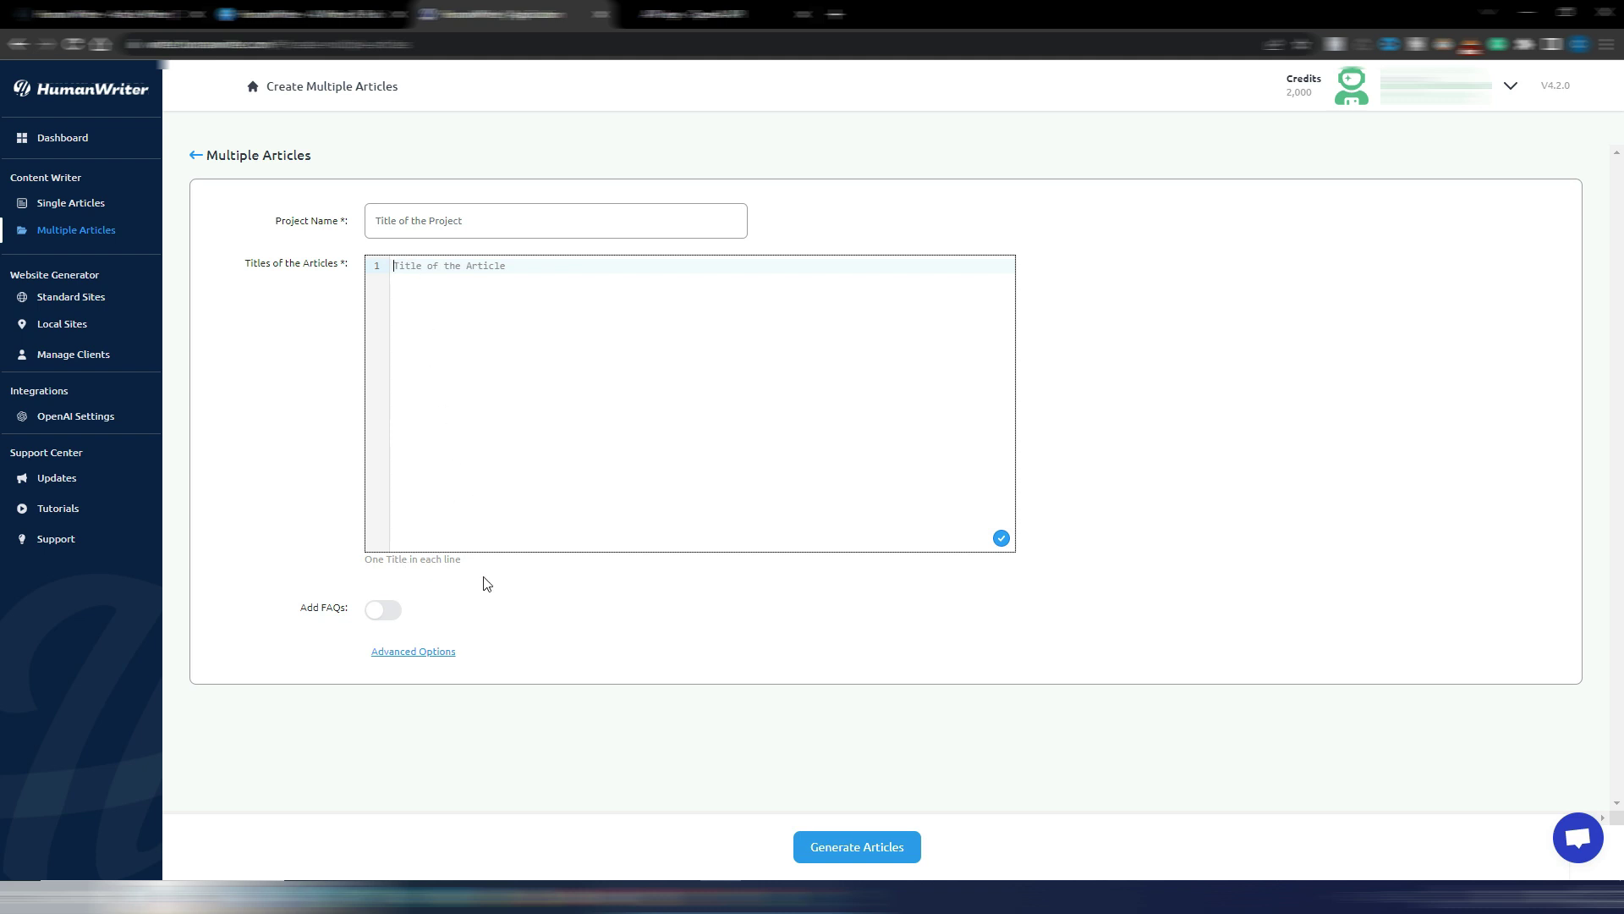
pyautogui.click(388, 616)
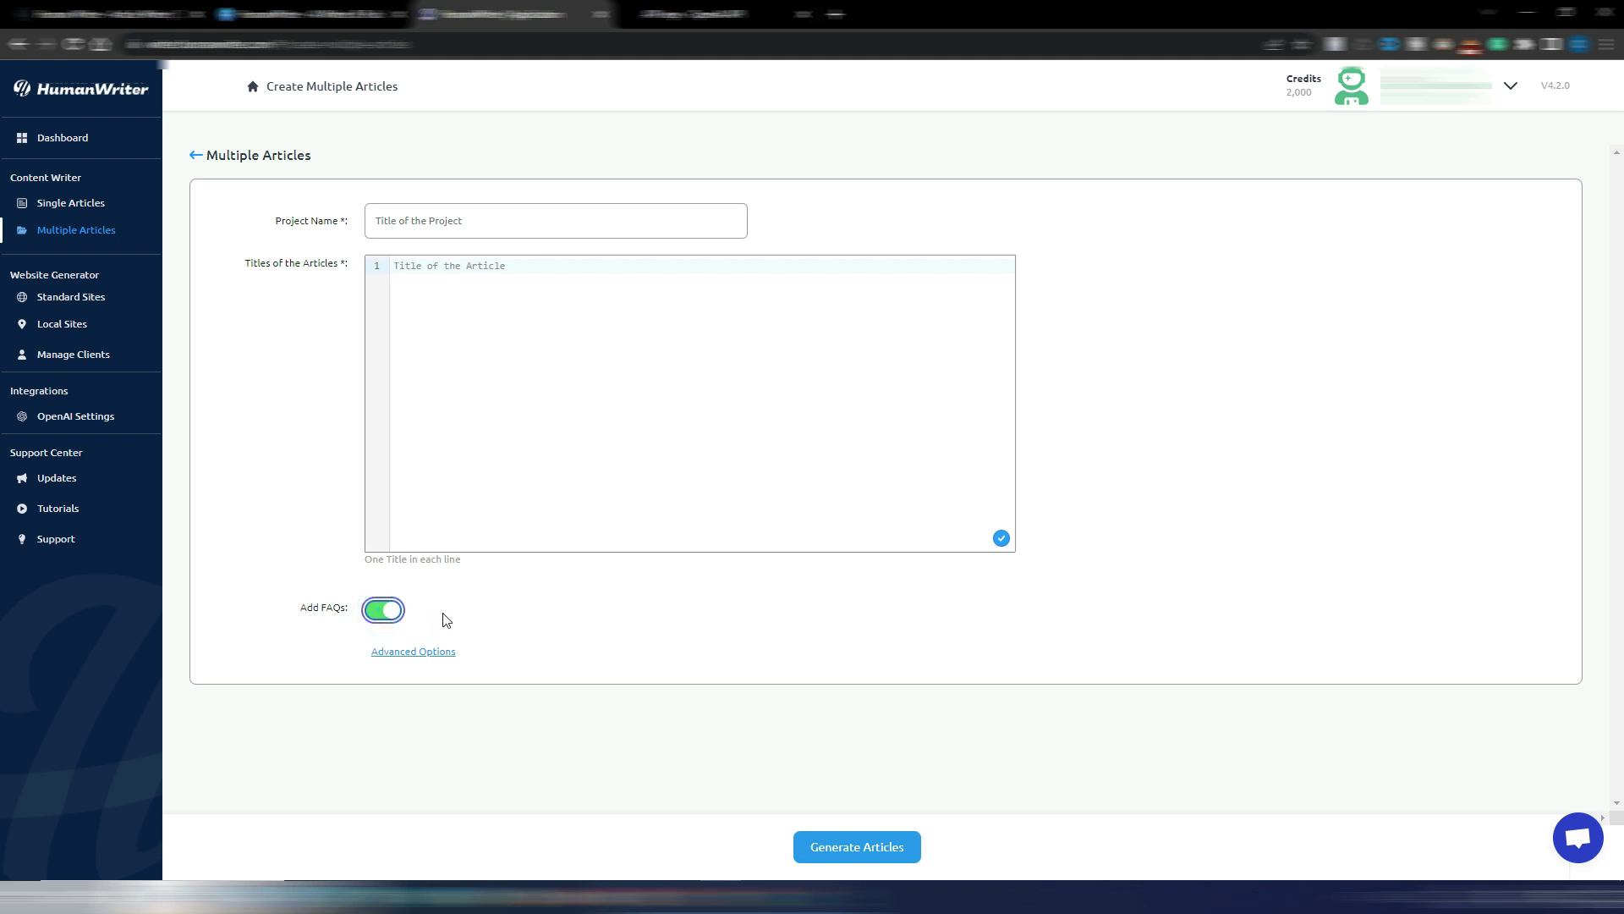
pyautogui.click(423, 652)
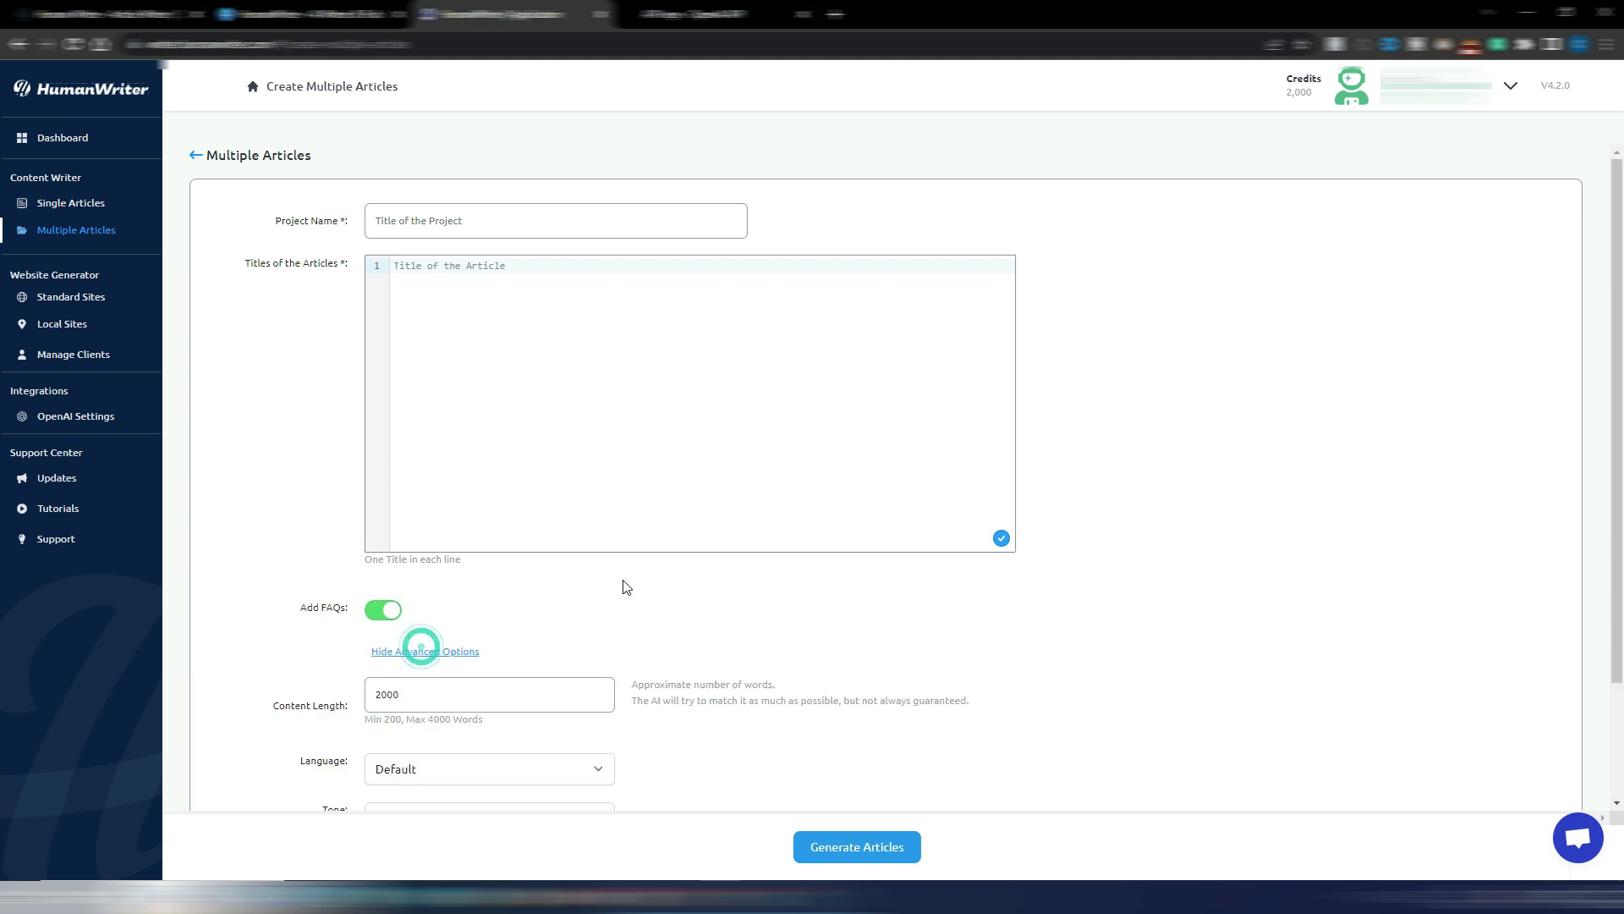
pyautogui.scroll(-2, 668, 575)
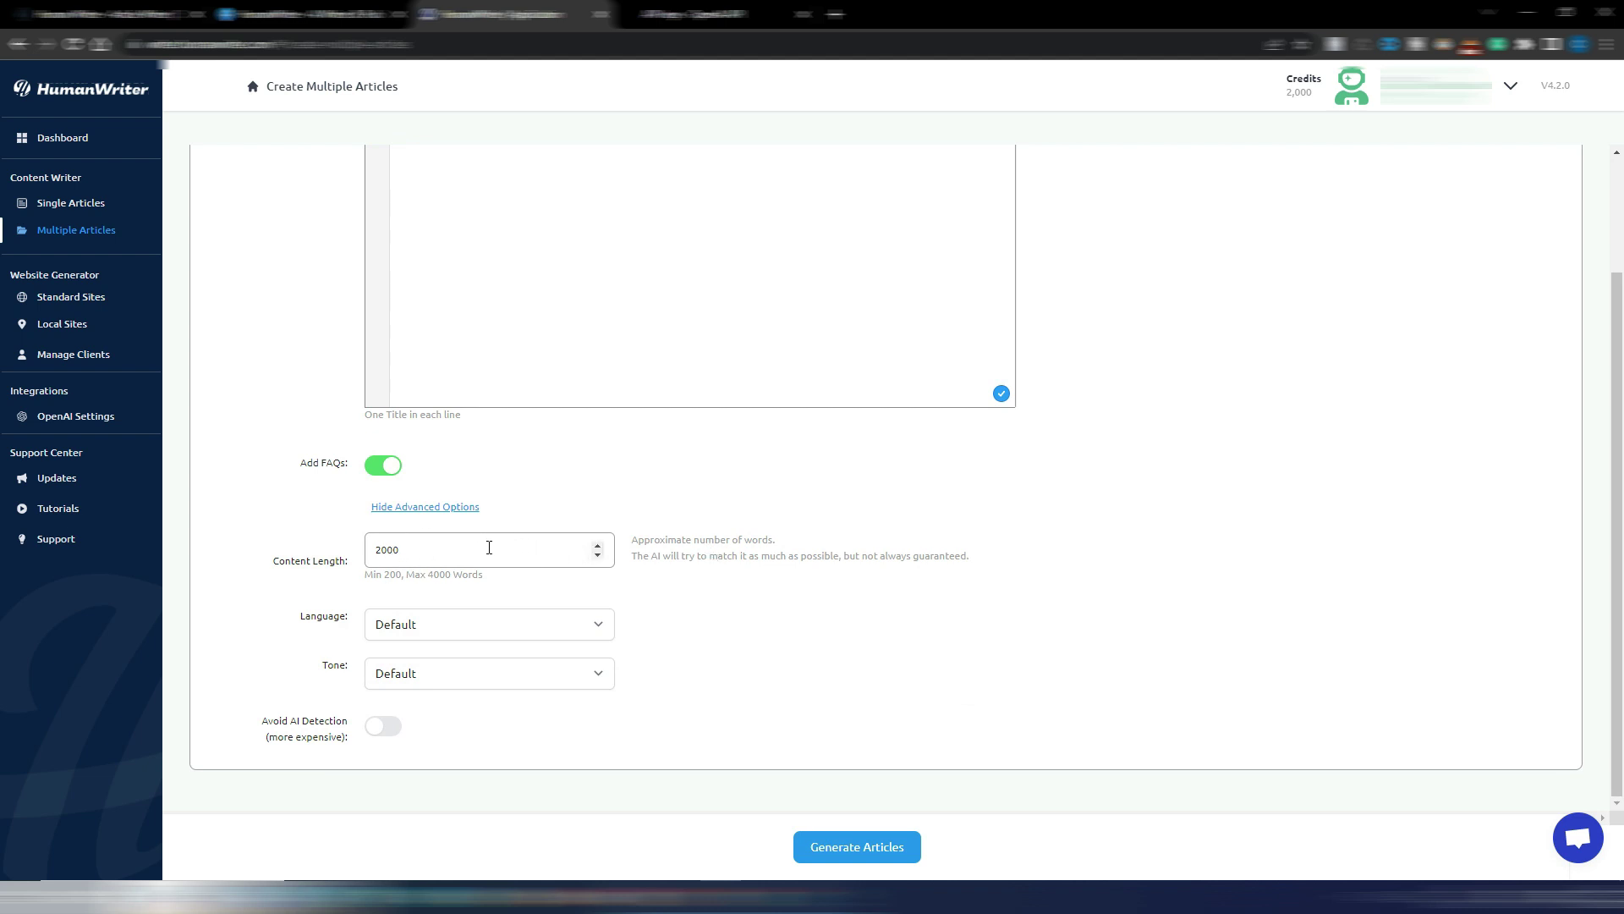
pyautogui.click(438, 626)
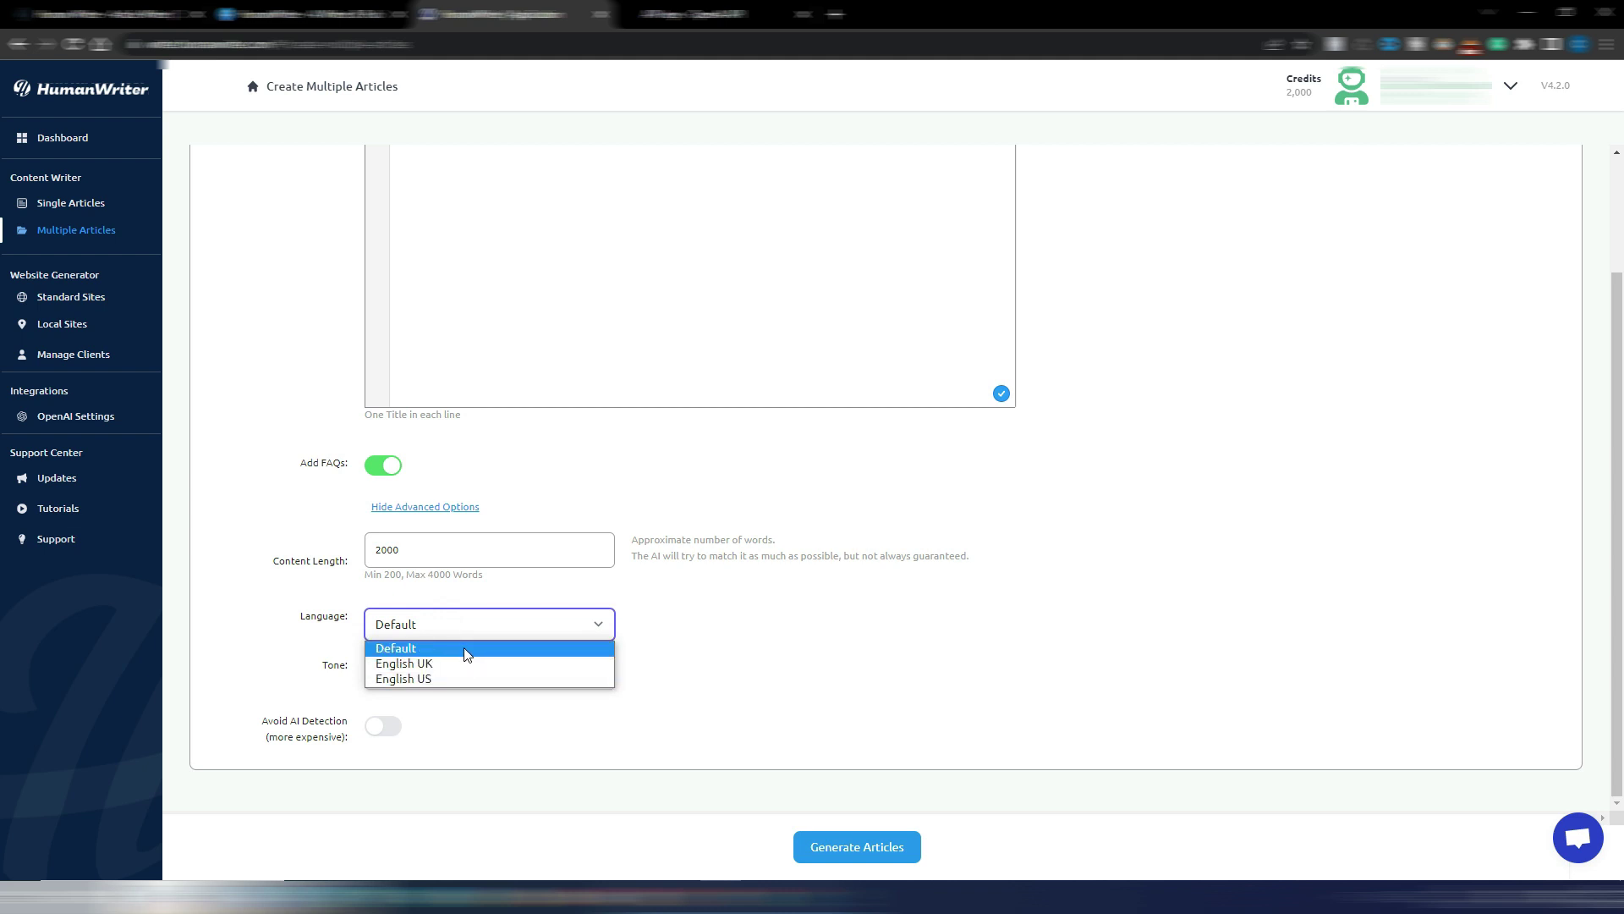
pyautogui.click(464, 648)
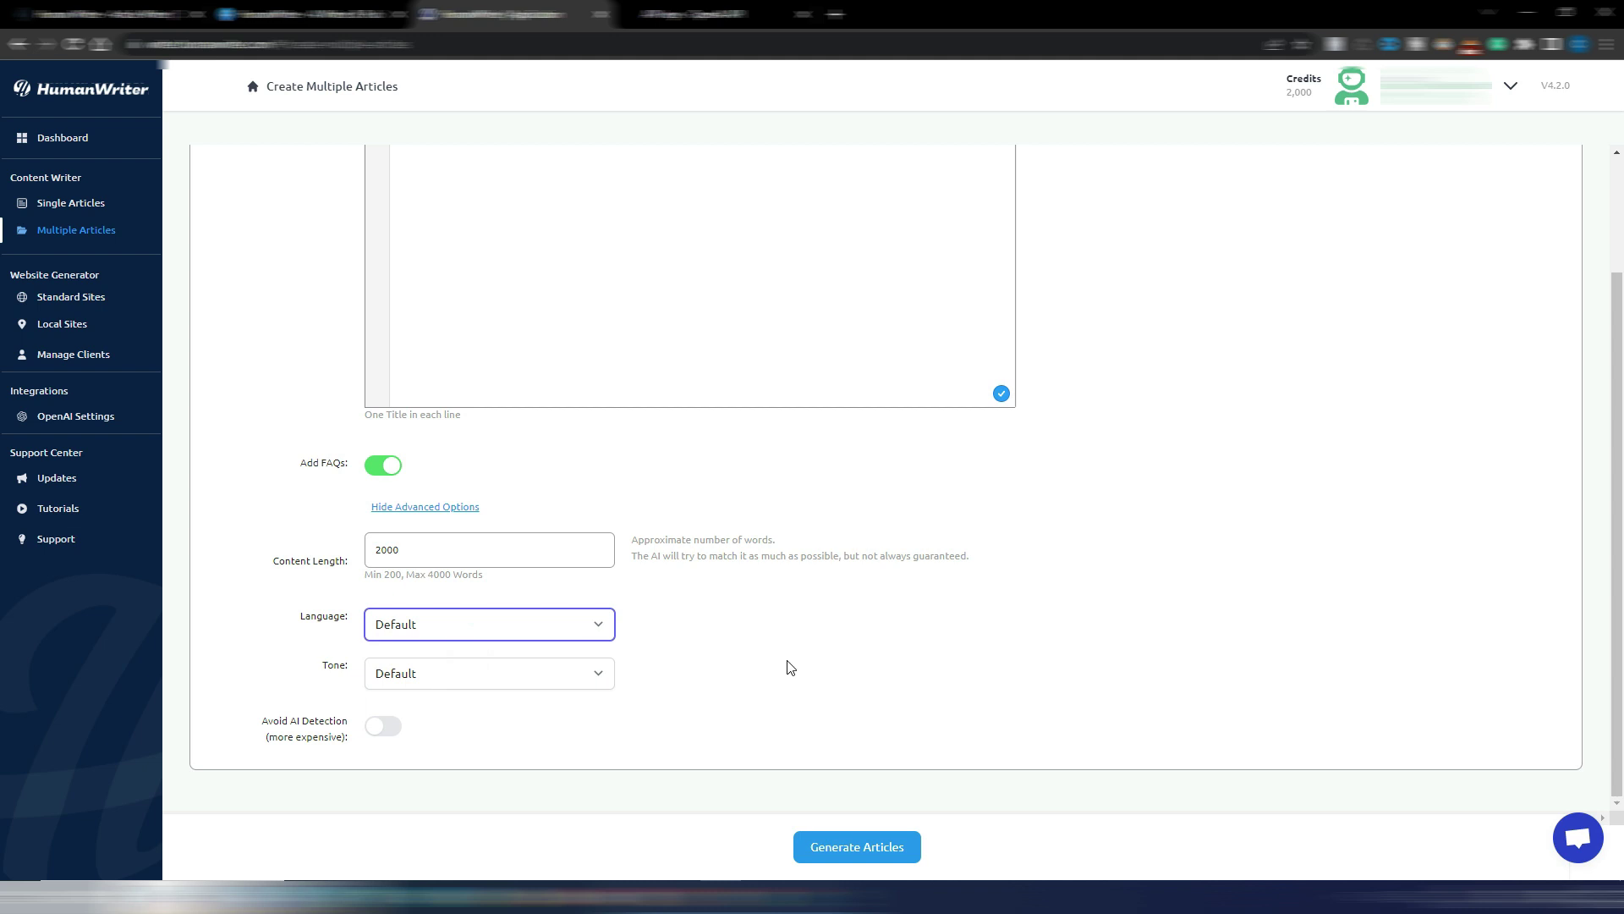
pyautogui.click(519, 678)
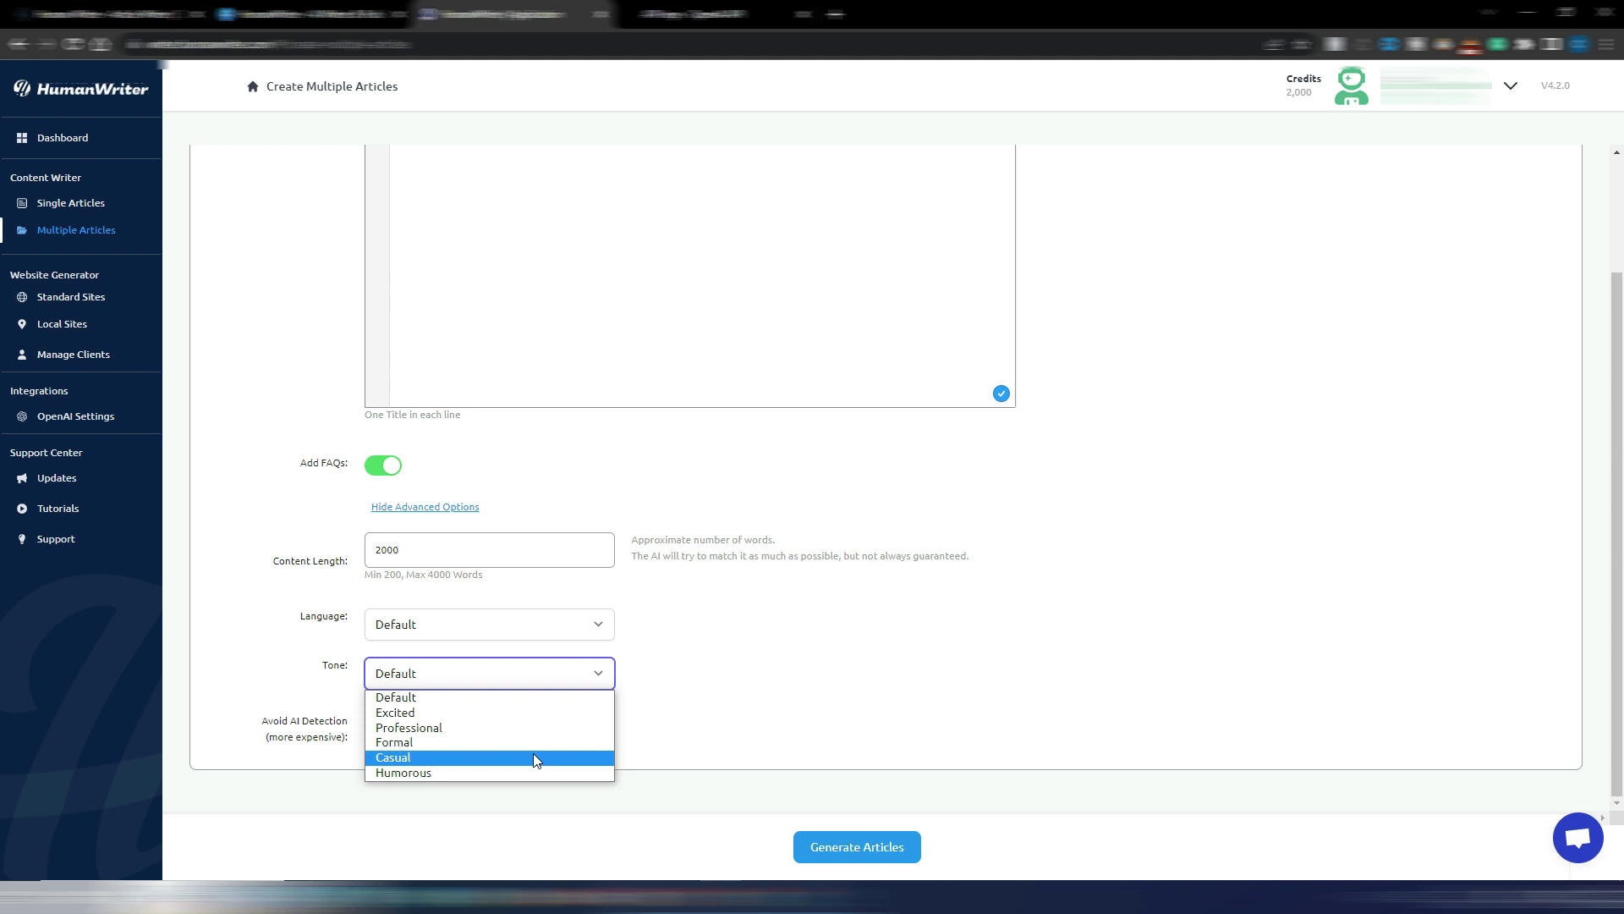
pyautogui.click(790, 704)
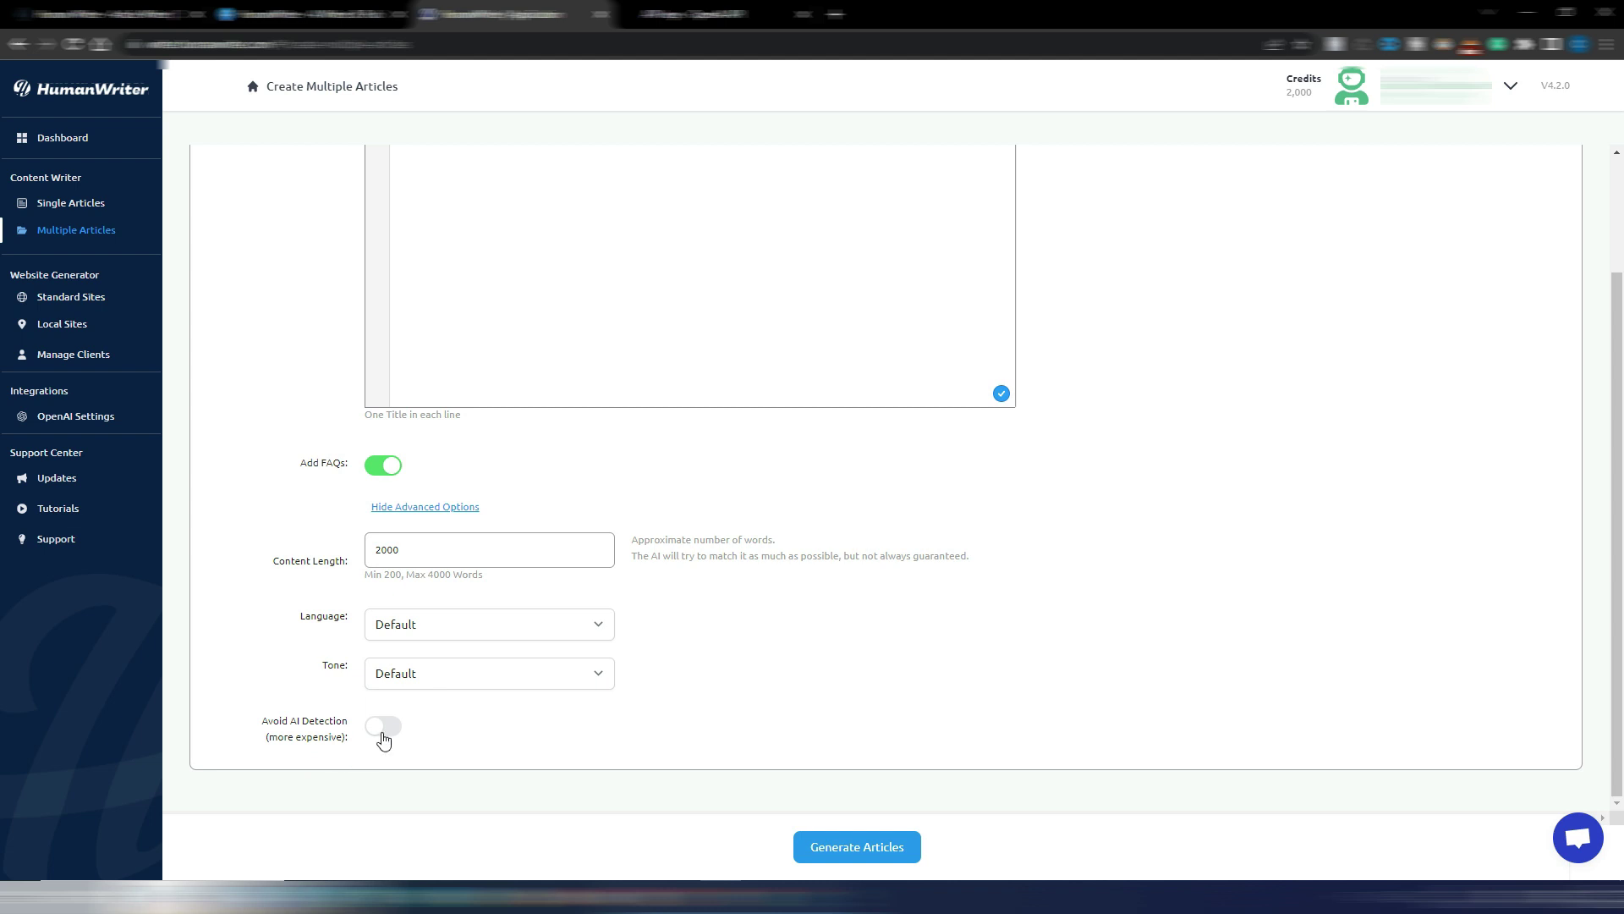
# Step: Return to the dashboard and open HumanWriter's Single Article creation form
pyautogui.click(61, 137)
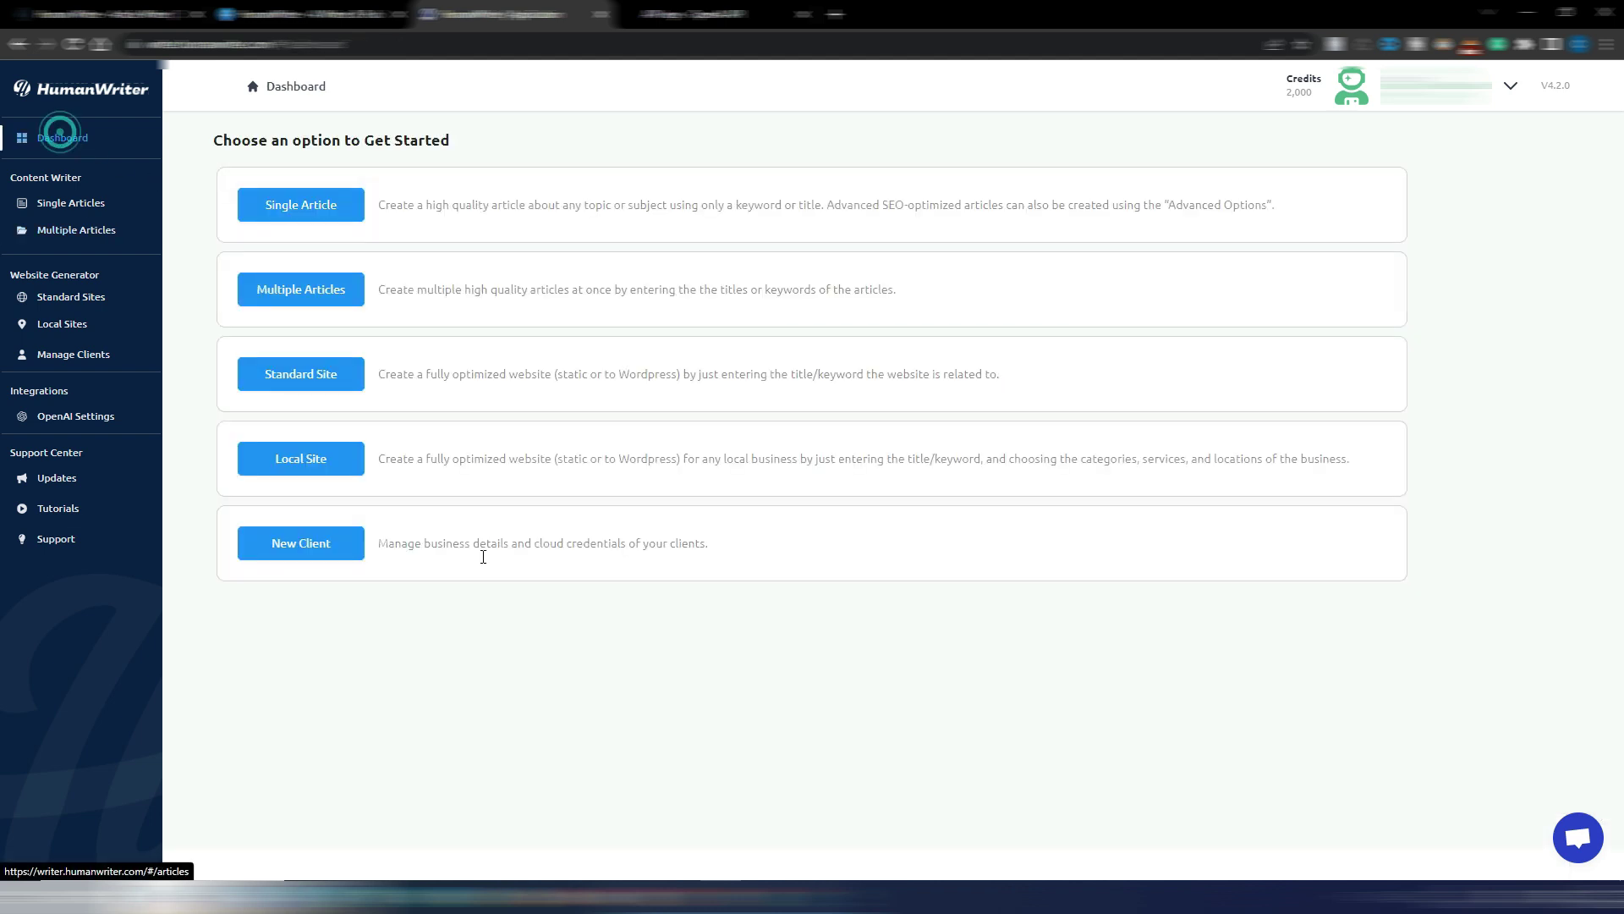
pyautogui.click(310, 208)
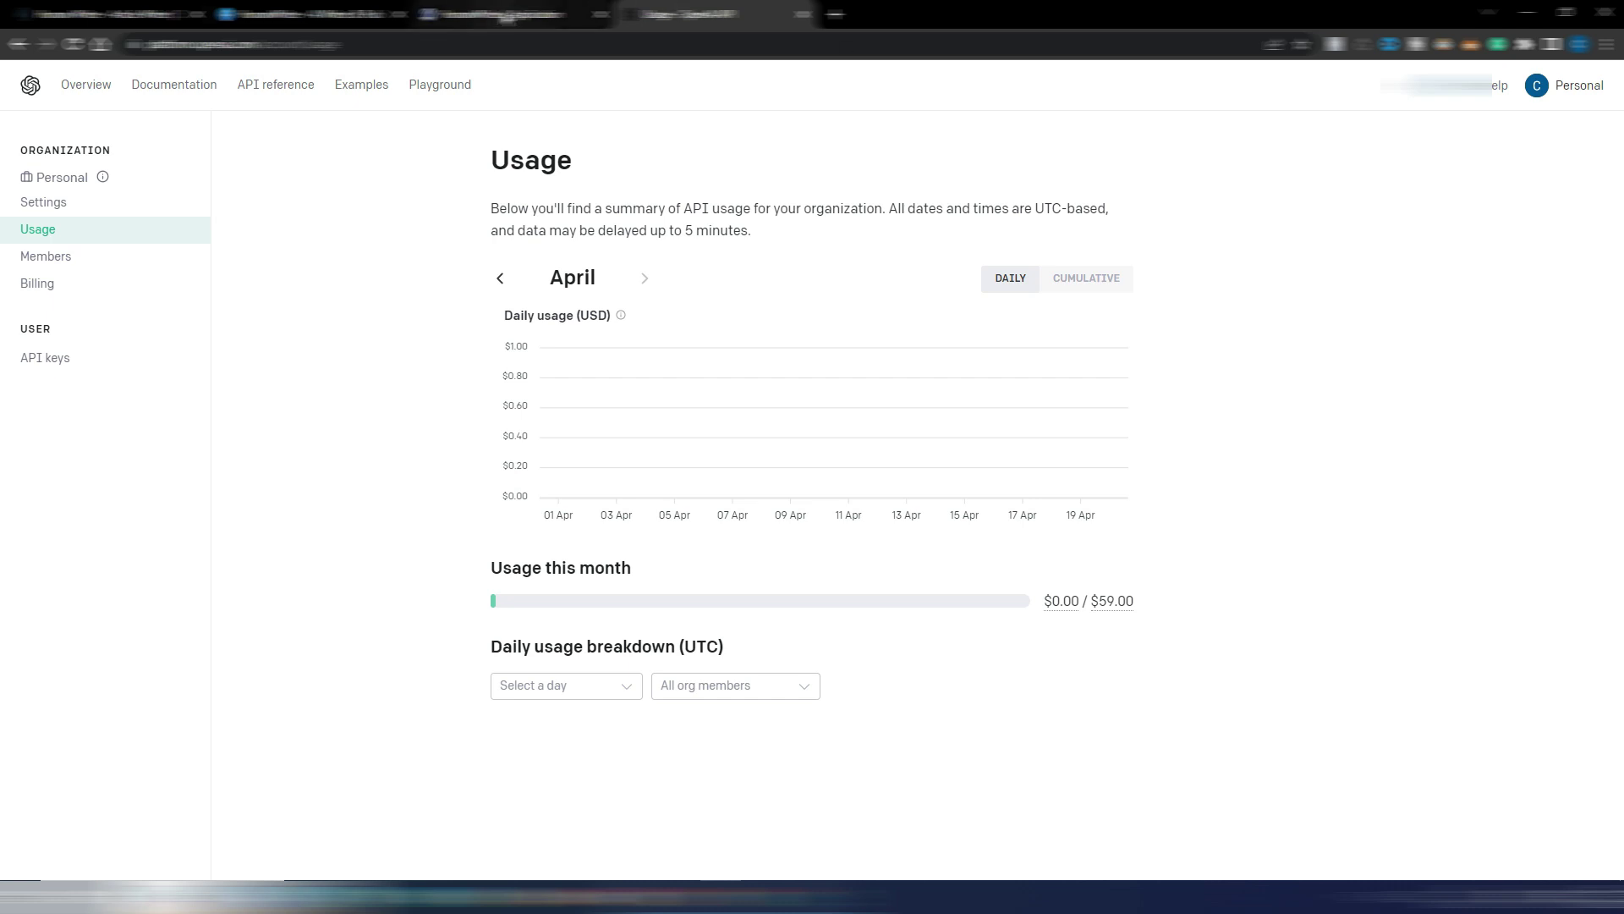
pyautogui.click(506, 14)
# Step: Paste 'How AI is changing SEO forever' into the Article Title field
pyautogui.write('How AI is changing SEO forever')
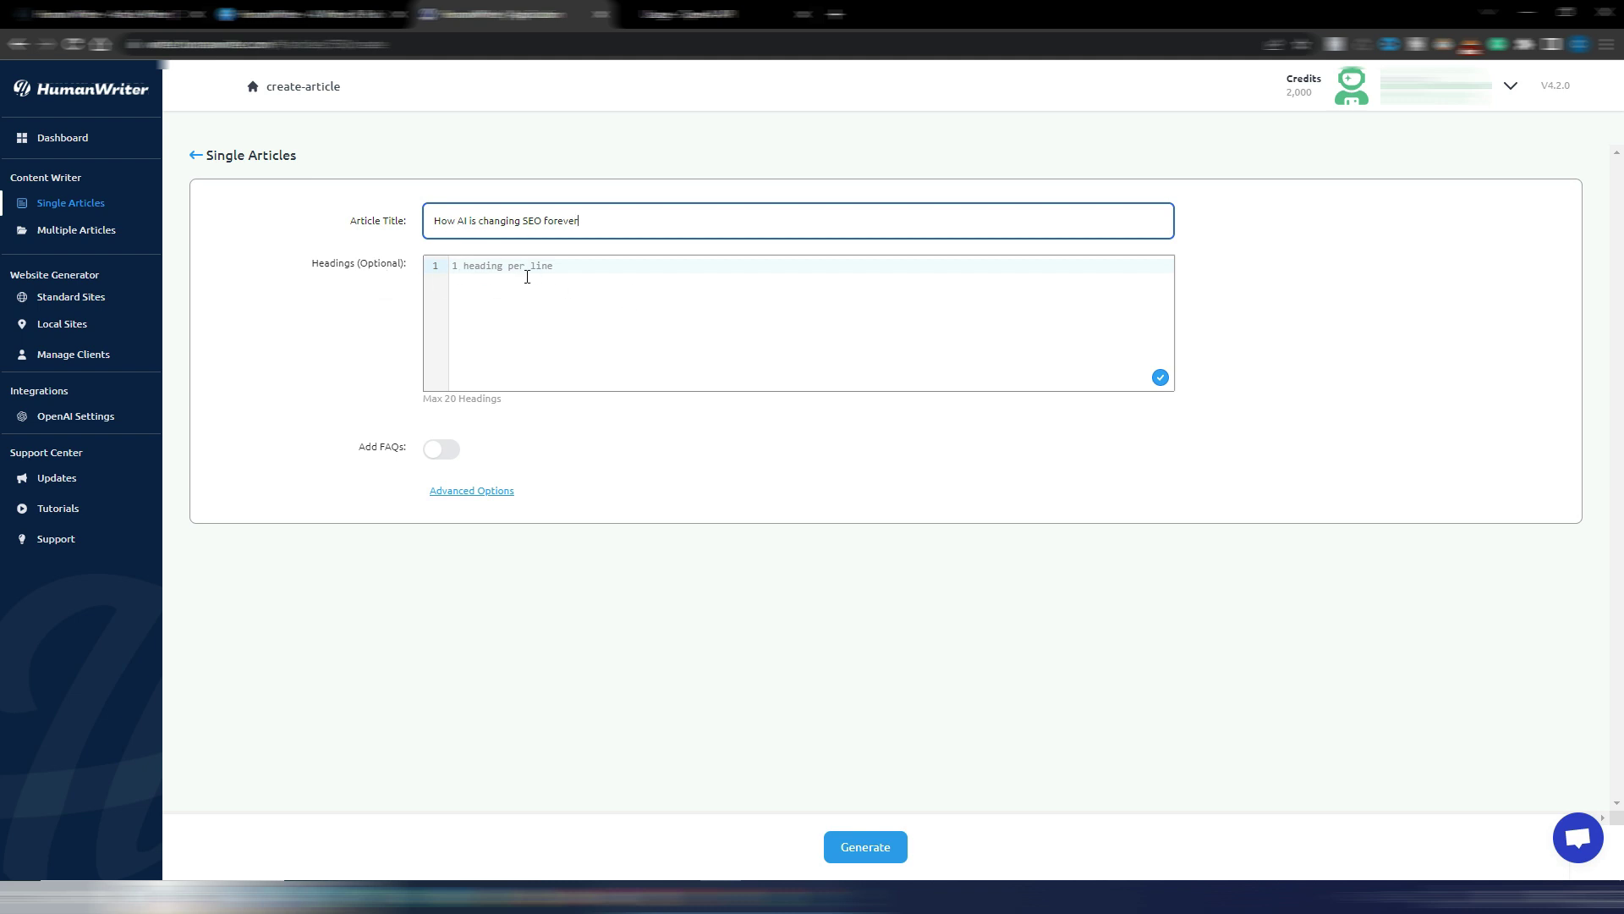
# Step: Turn on FAQs and set content length 1000, language English US, tone Professional
pyautogui.click(442, 455)
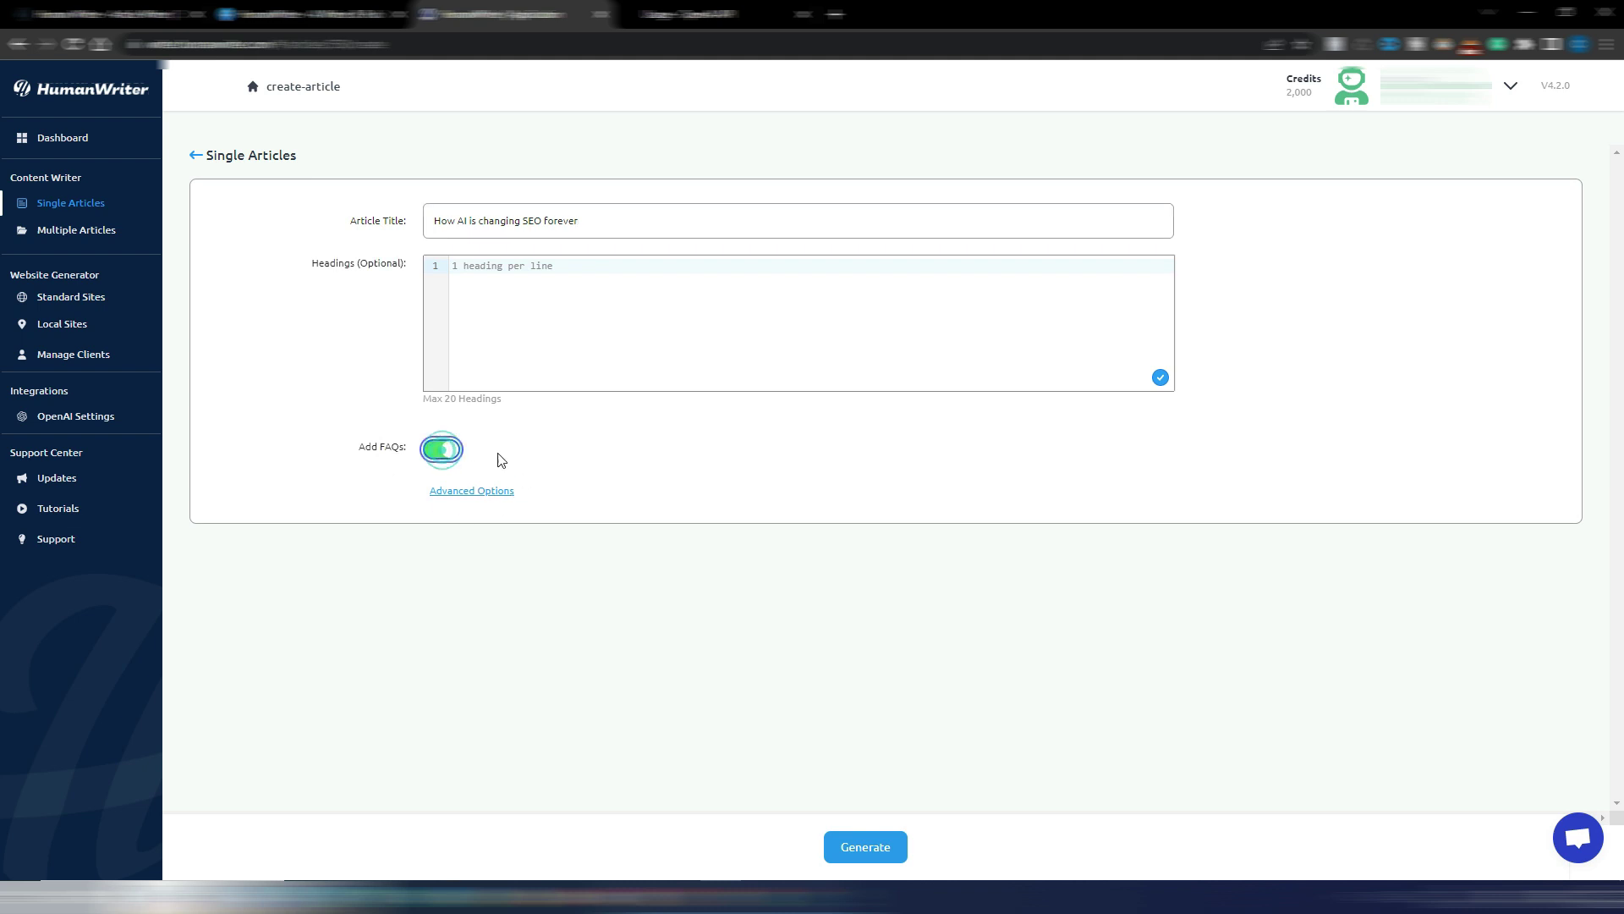
pyautogui.click(482, 493)
pyautogui.scroll(-2, 912, 414)
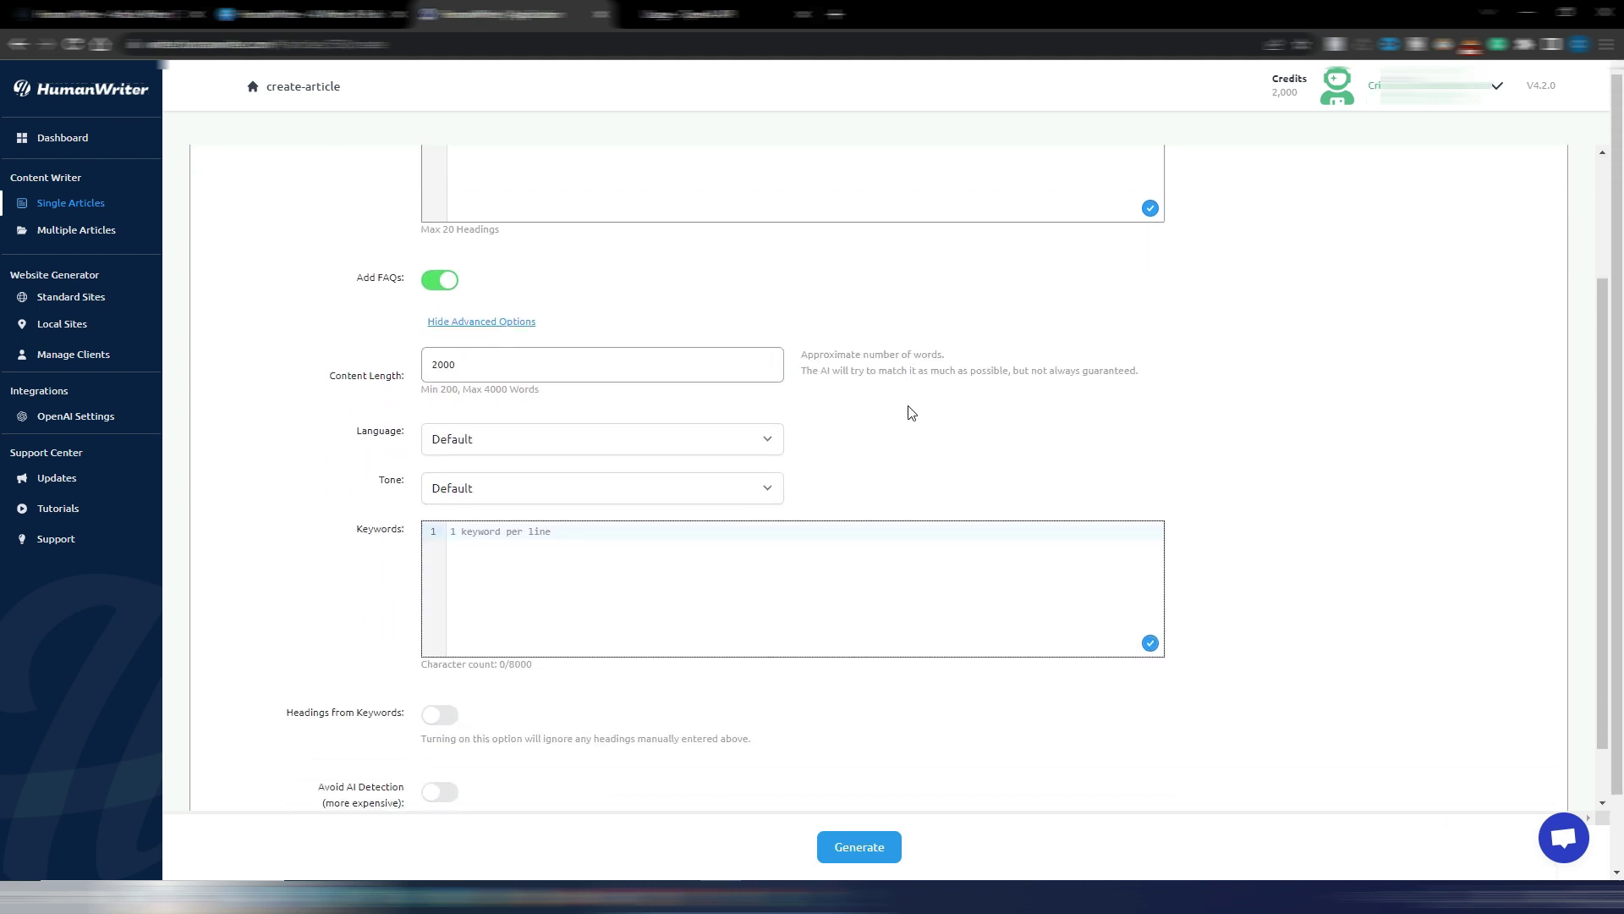
pyautogui.doubleClick(482, 364)
pyautogui.write('10')
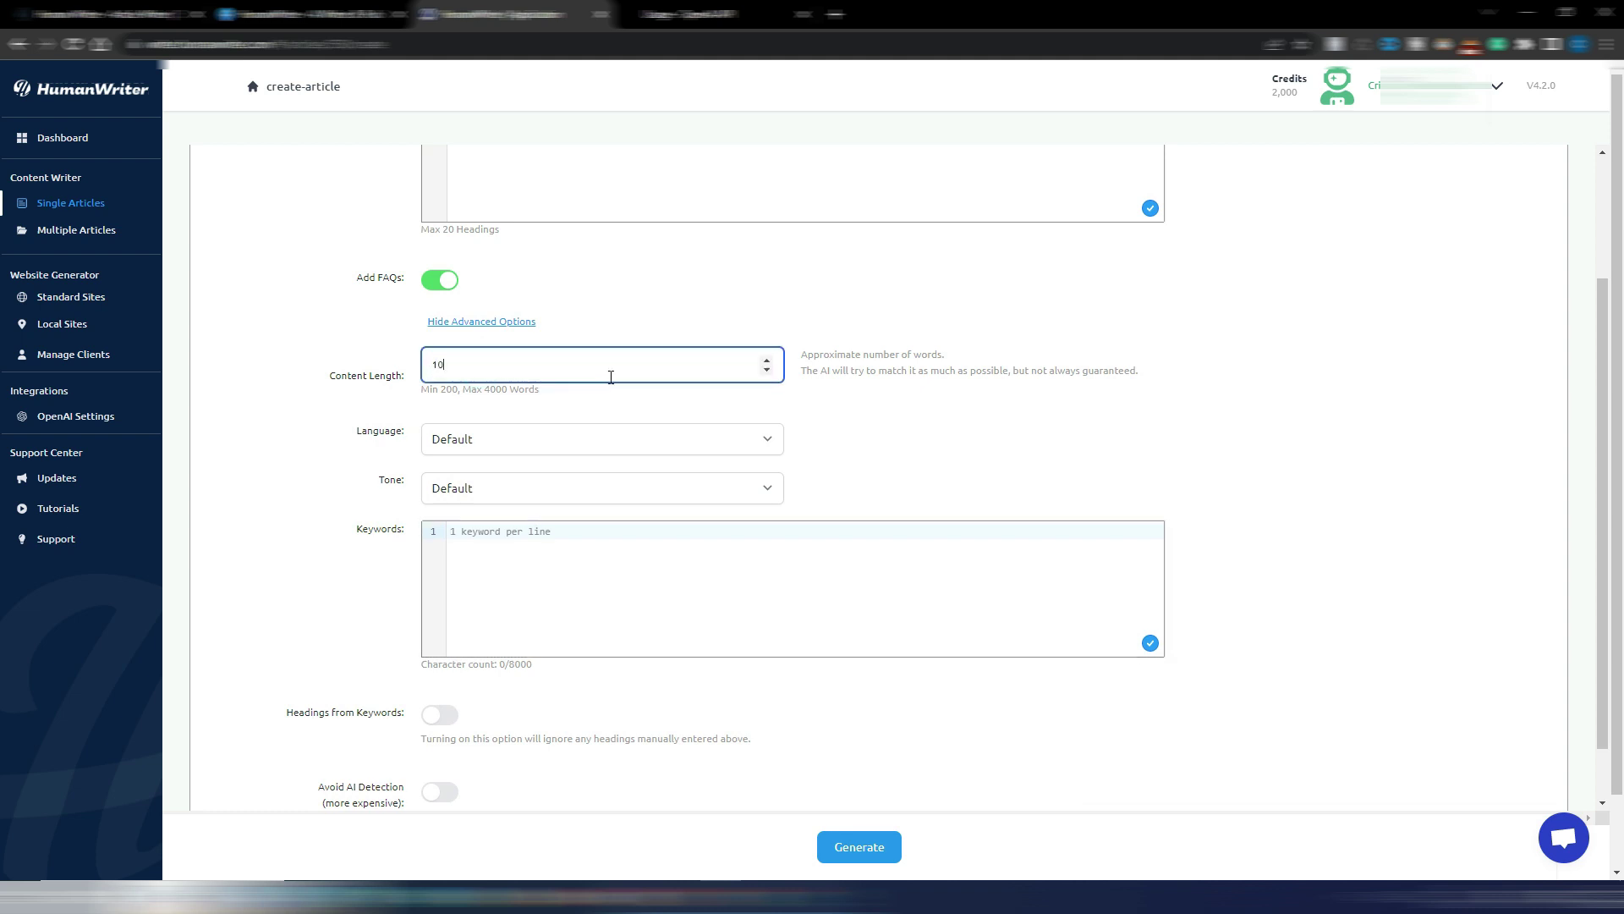
pyautogui.write('00')
pyautogui.click(480, 439)
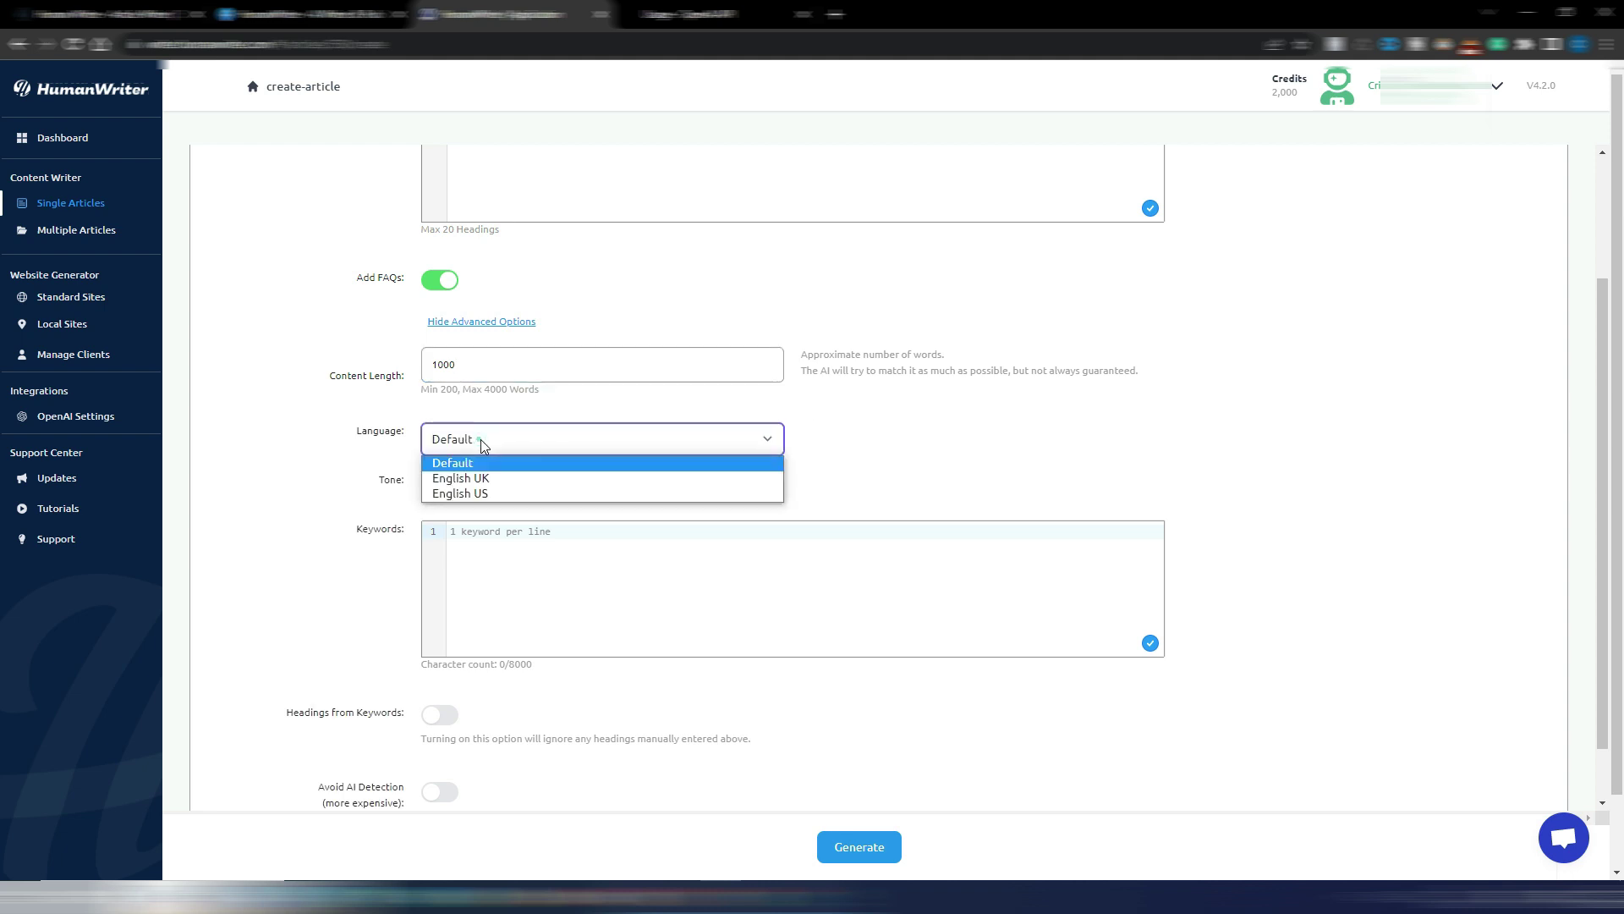
pyautogui.click(496, 492)
pyautogui.scroll(-1, 301, 415)
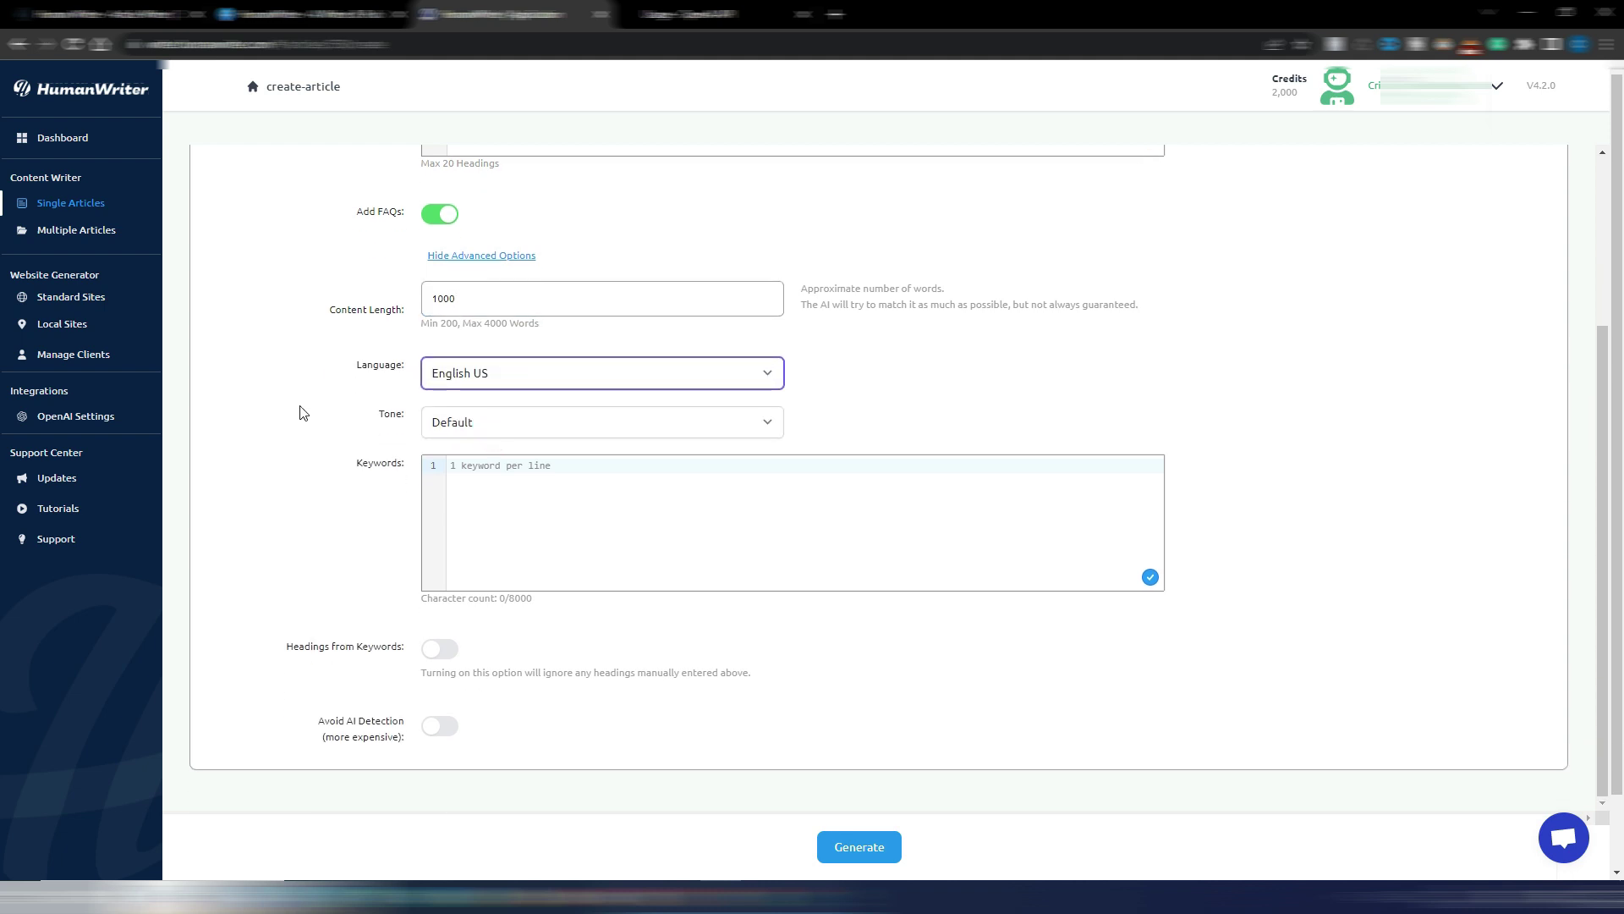
pyautogui.click(531, 427)
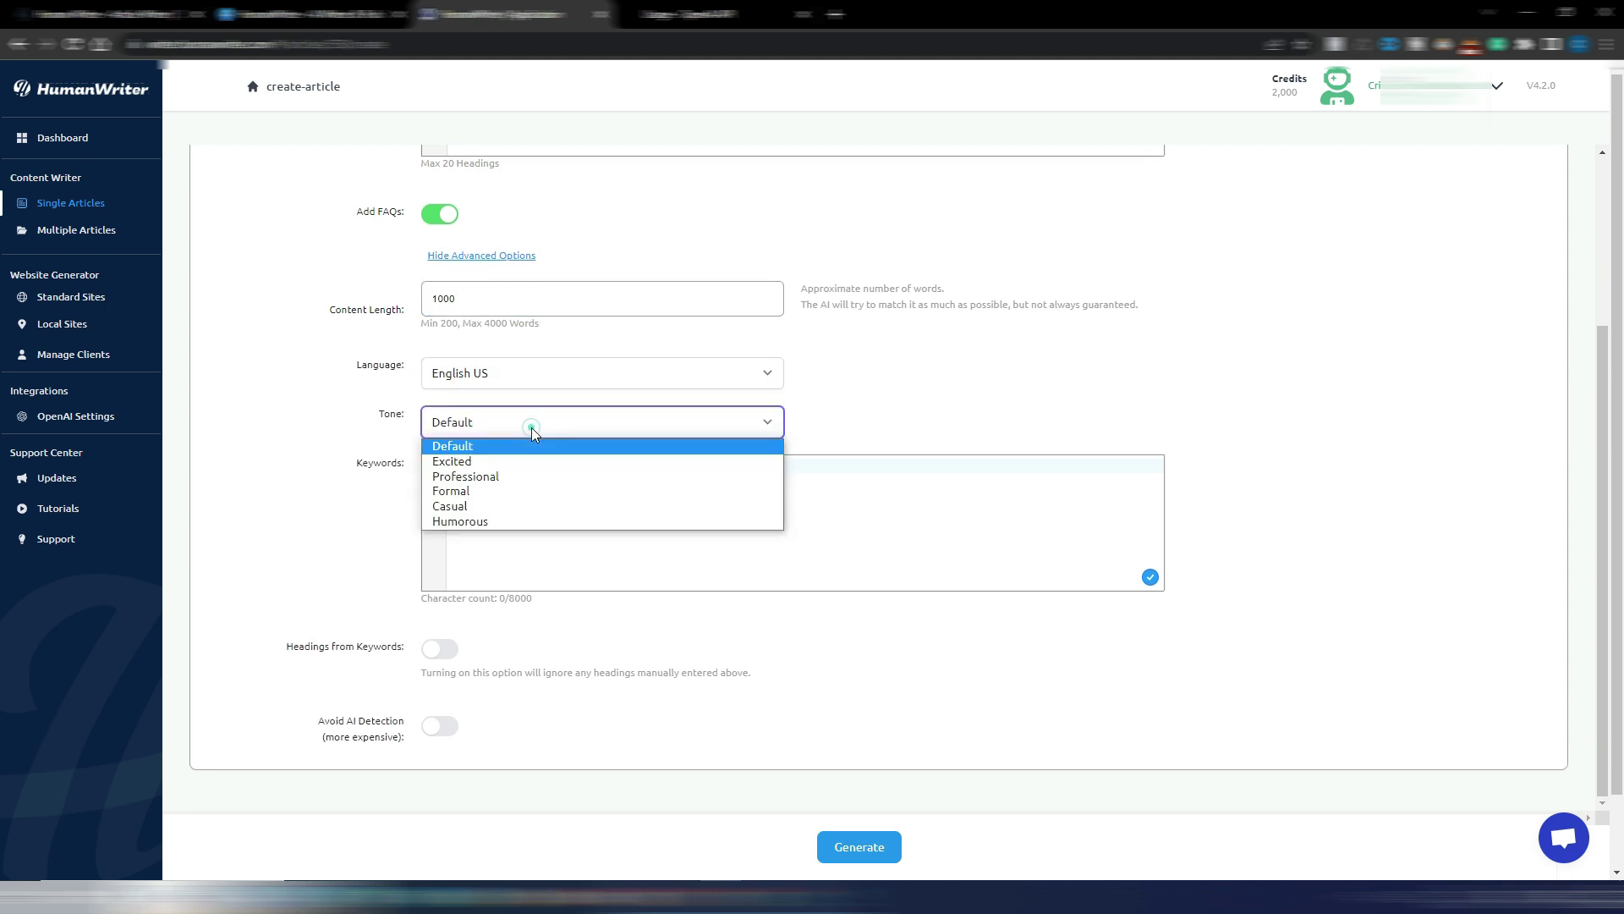
pyautogui.click(506, 478)
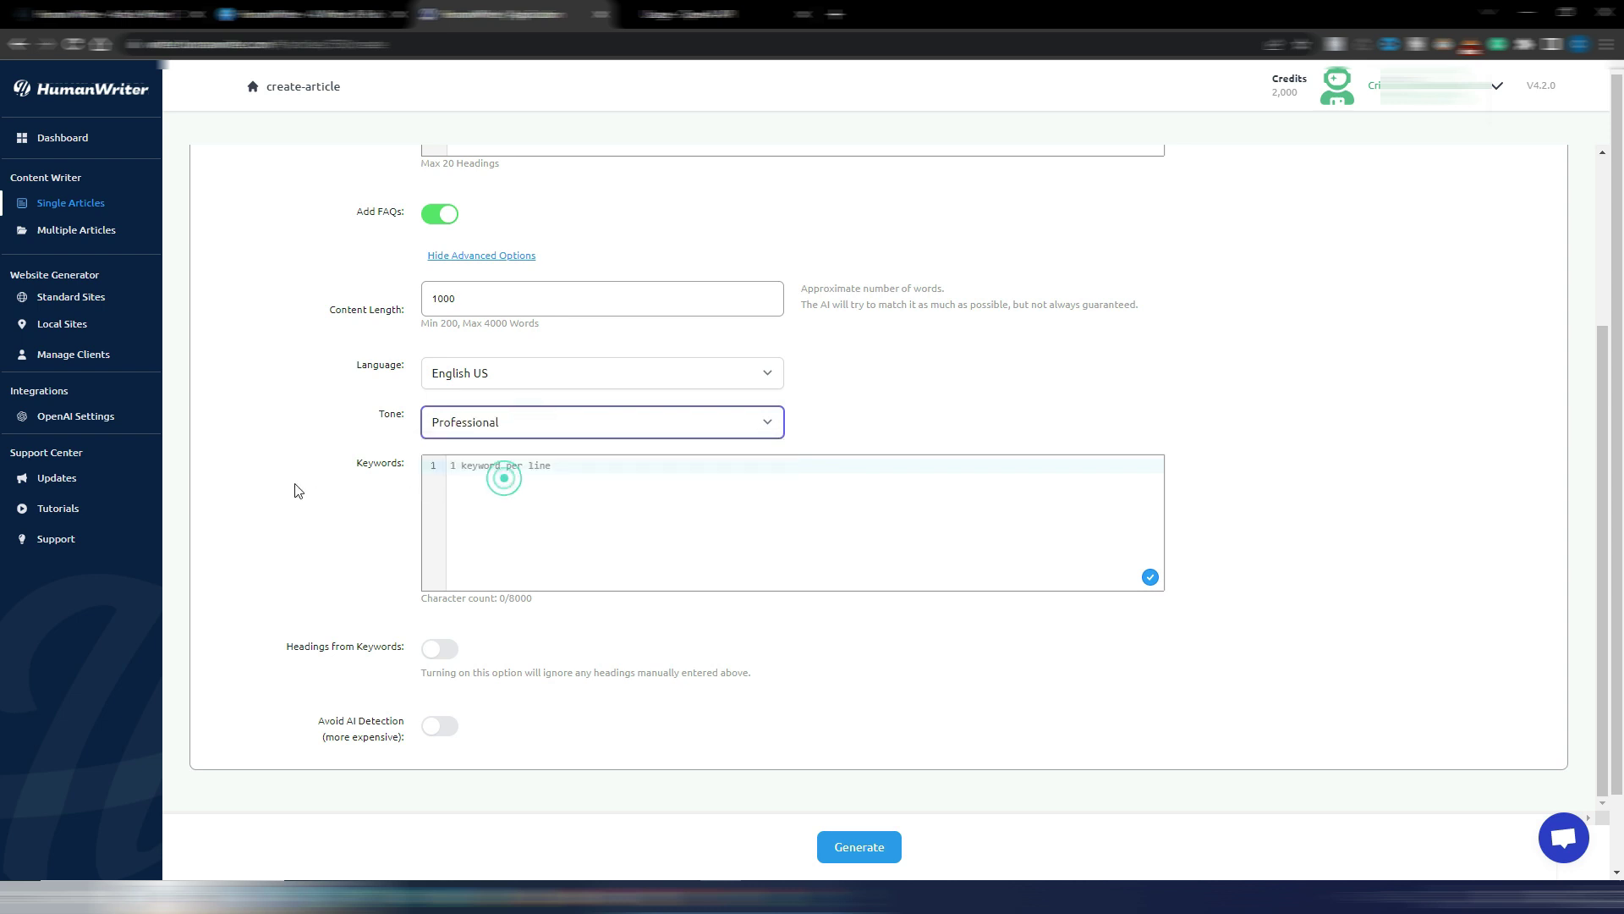
# Step: Paste the three AI-SEO keywords, including 'ai seo optimization', into Keywords
pyautogui.click(556, 467)
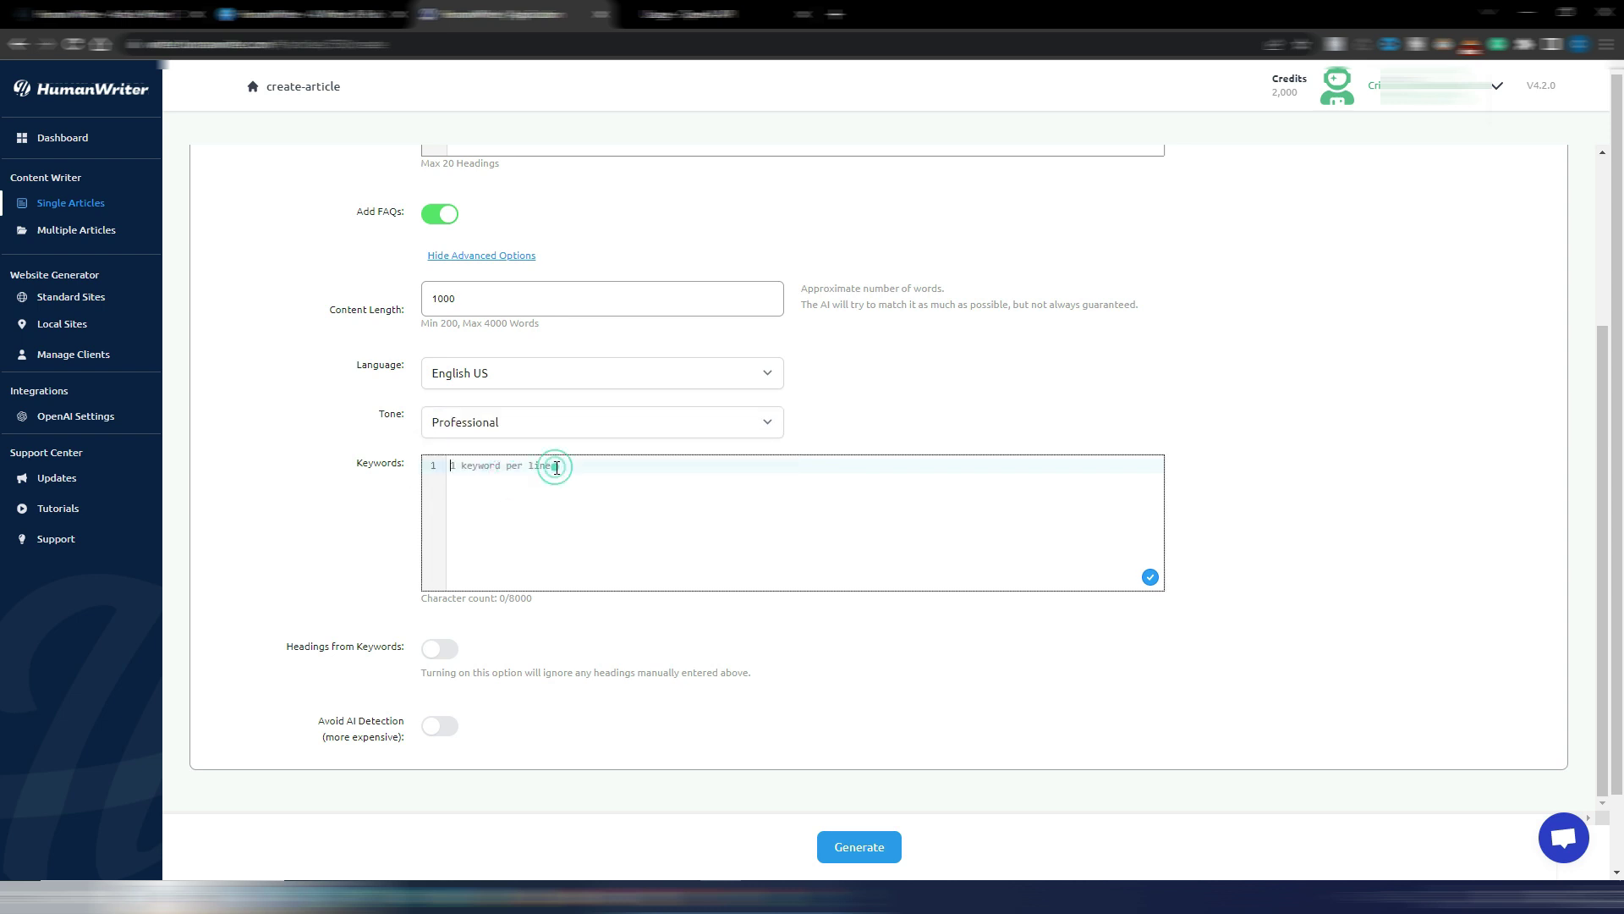
pyautogui.write('how is AI used in seo ai seo optimization ai tools for seo')
pyautogui.scroll(2, 593, 663)
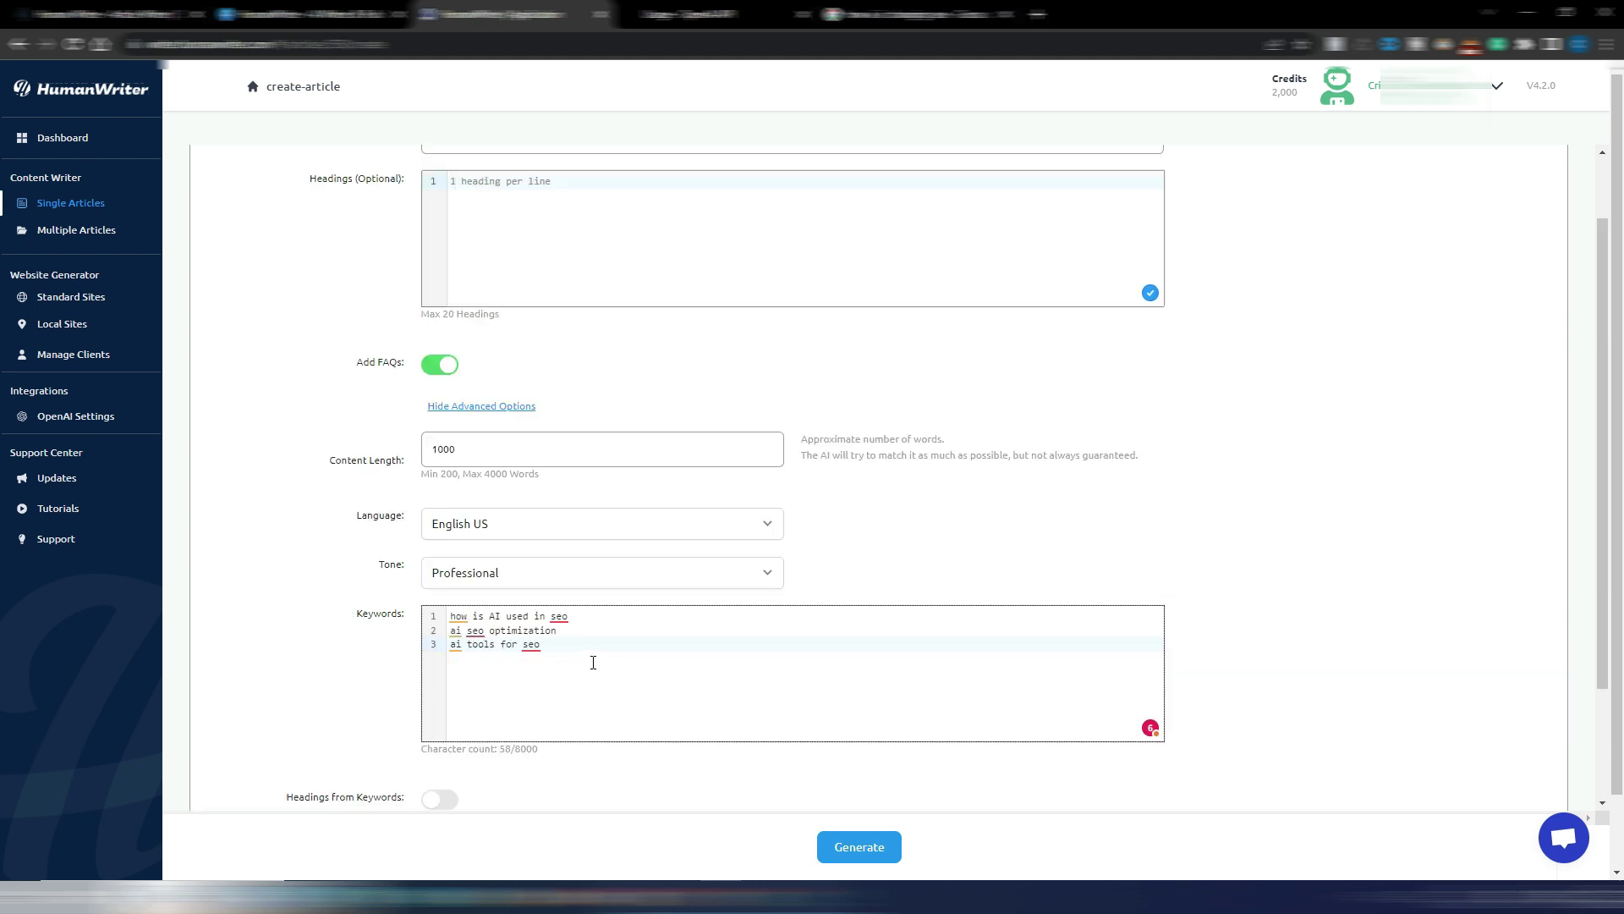
pyautogui.scroll(-2, 785, 631)
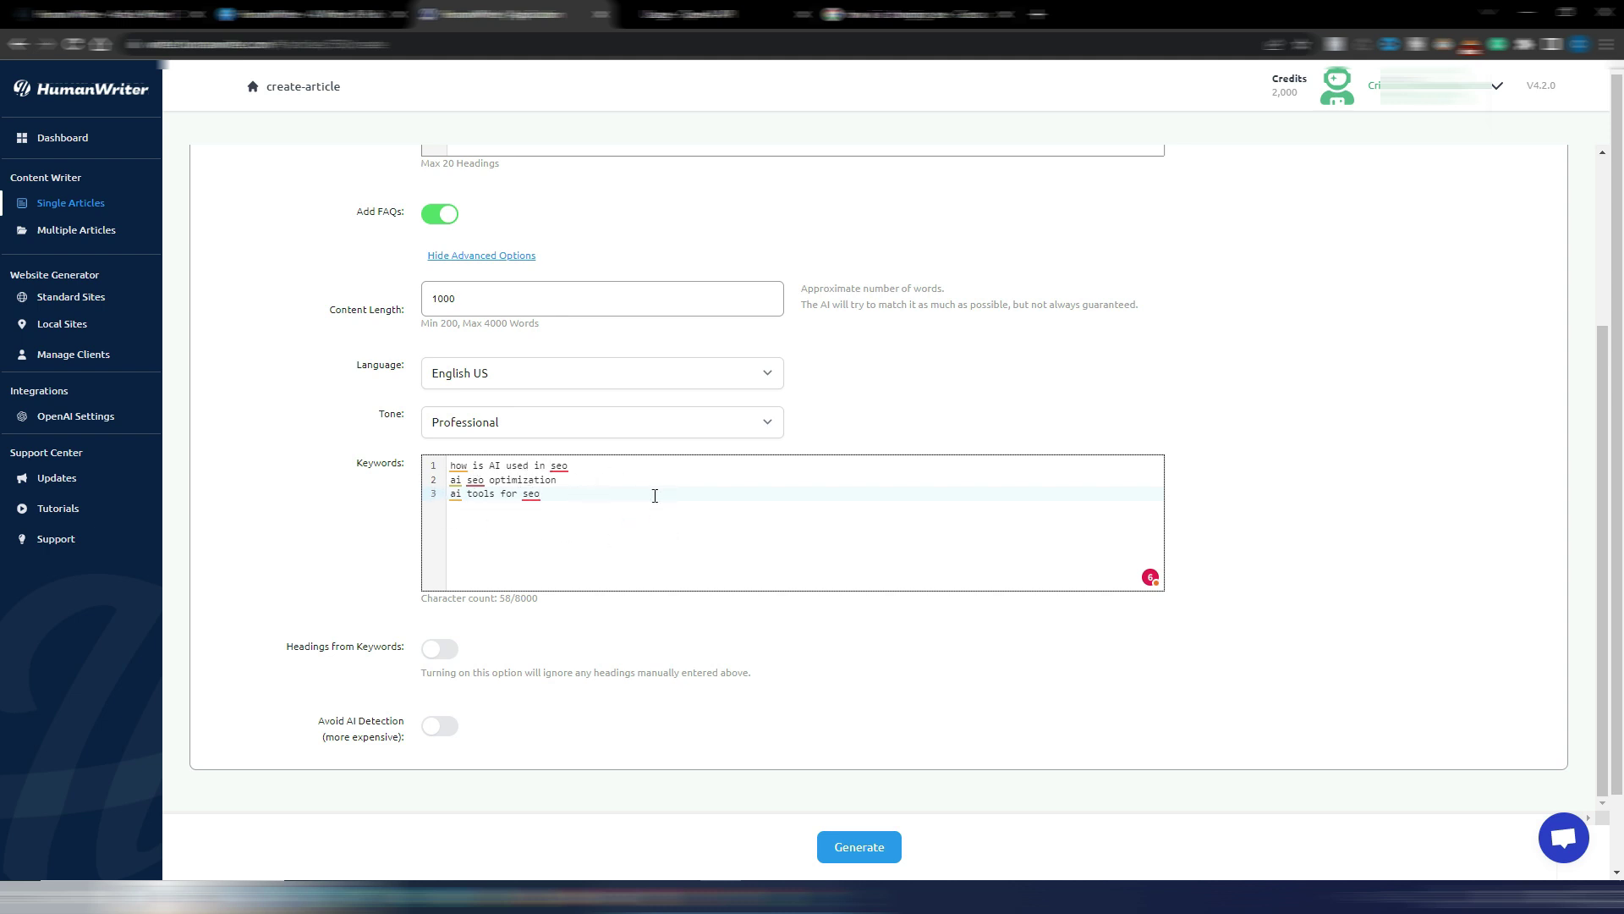
pyautogui.scroll(3, 725, 568)
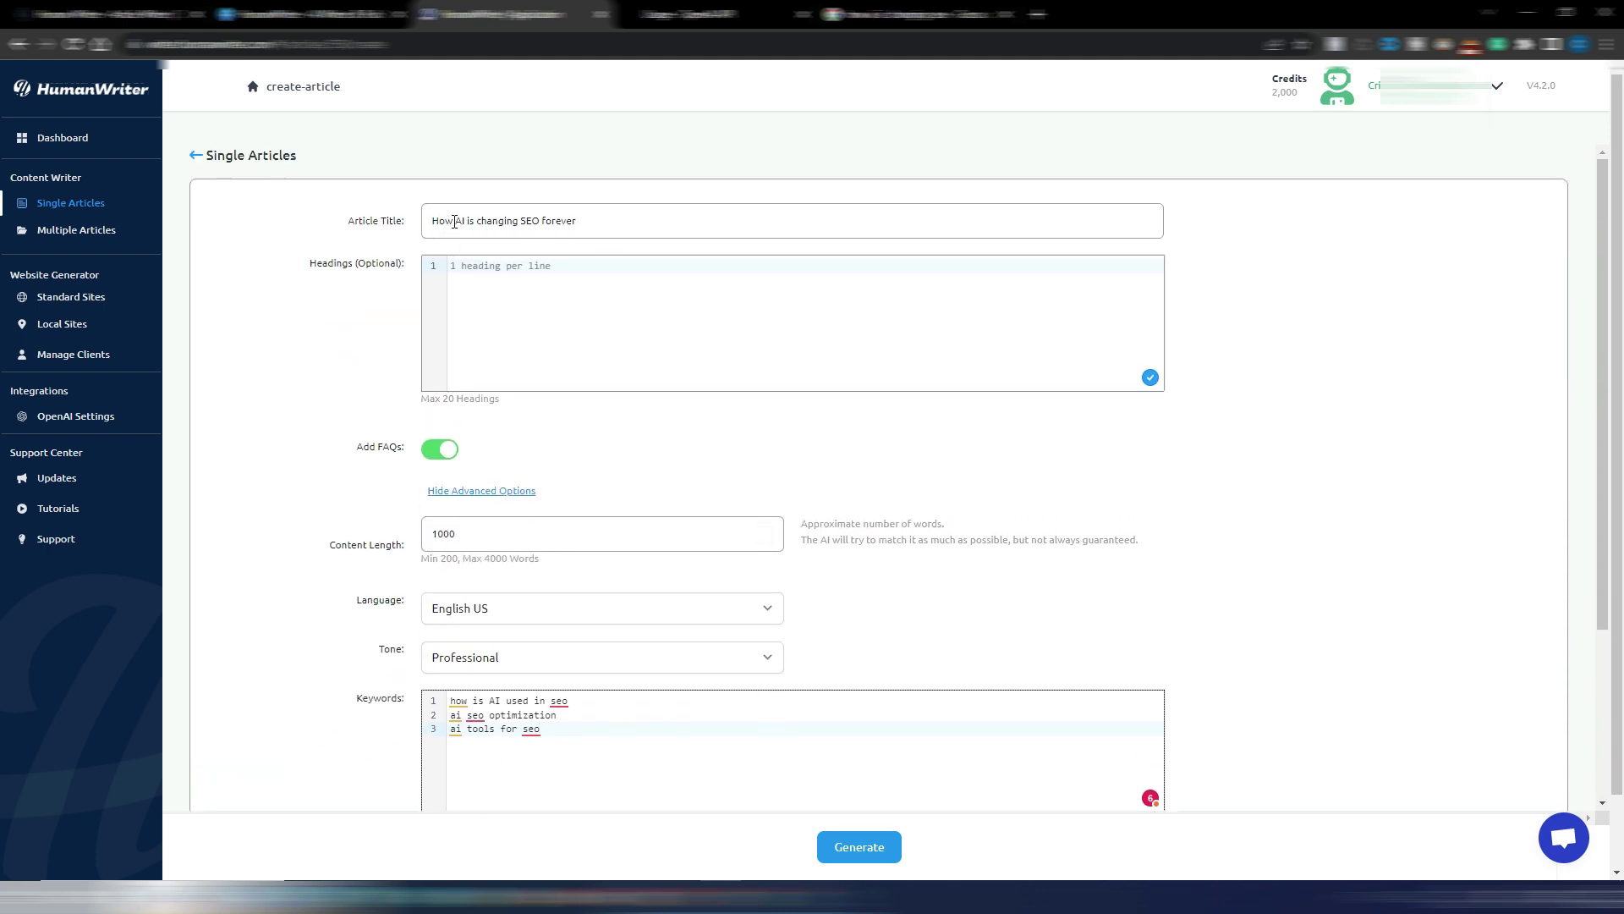
# Step: Turn on Headings from Keywords and Avoid AI Detection, then generate 'How AI is changing SEO forever'
pyautogui.scroll(-3, 660, 254)
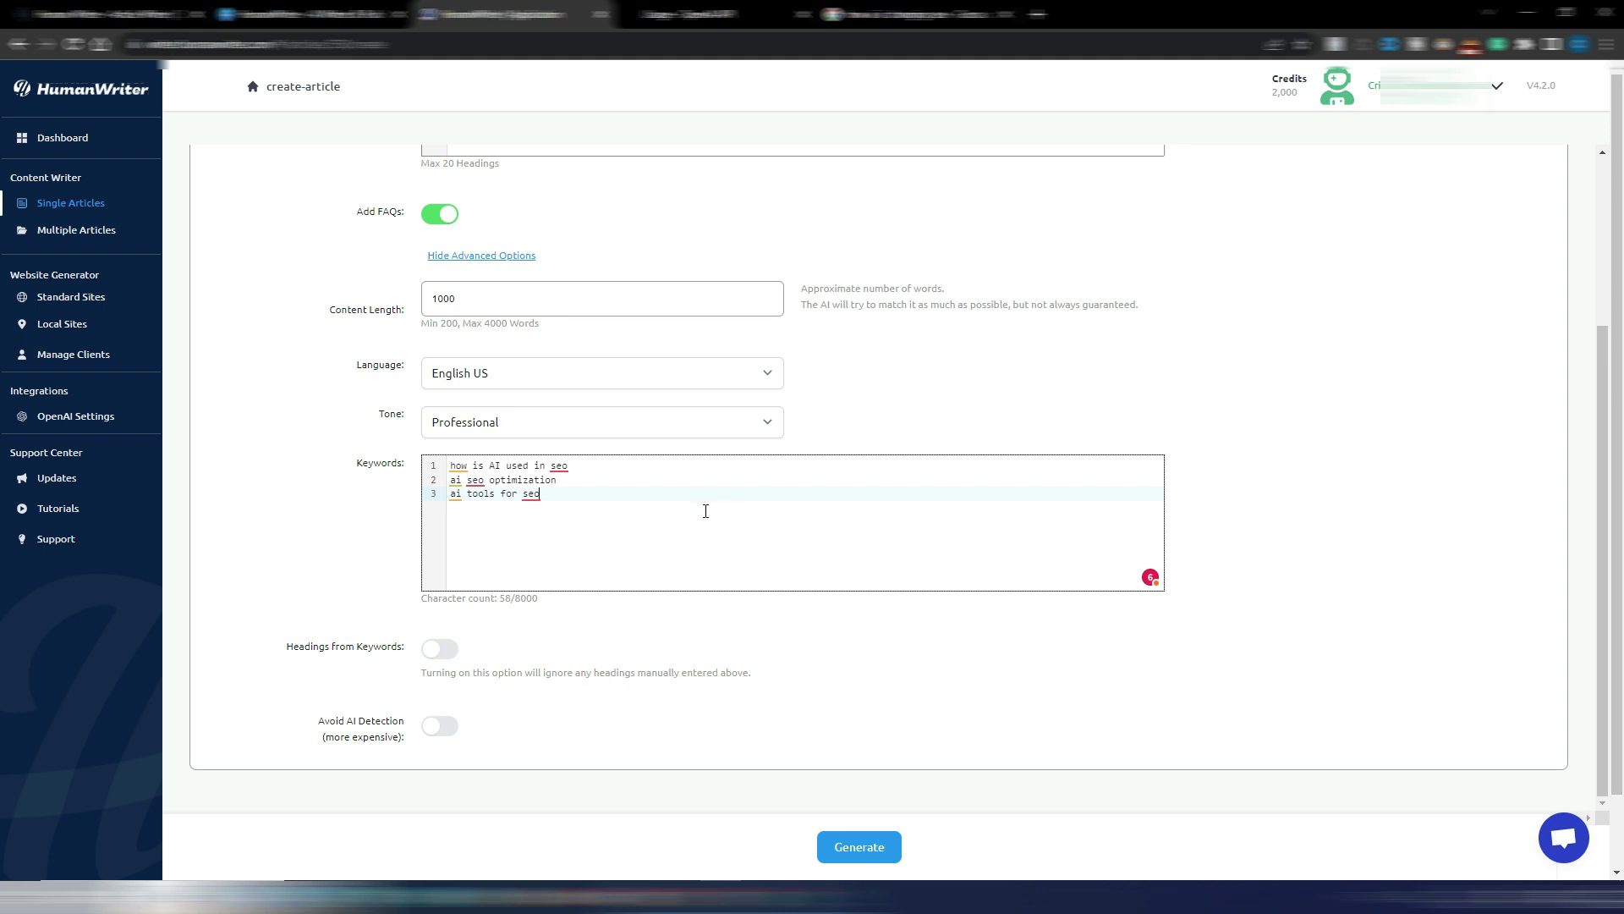
pyautogui.scroll(3, 703, 508)
pyautogui.scroll(-3, 612, 377)
pyautogui.scroll(3, 612, 378)
pyautogui.scroll(-3, 542, 316)
pyautogui.click(446, 656)
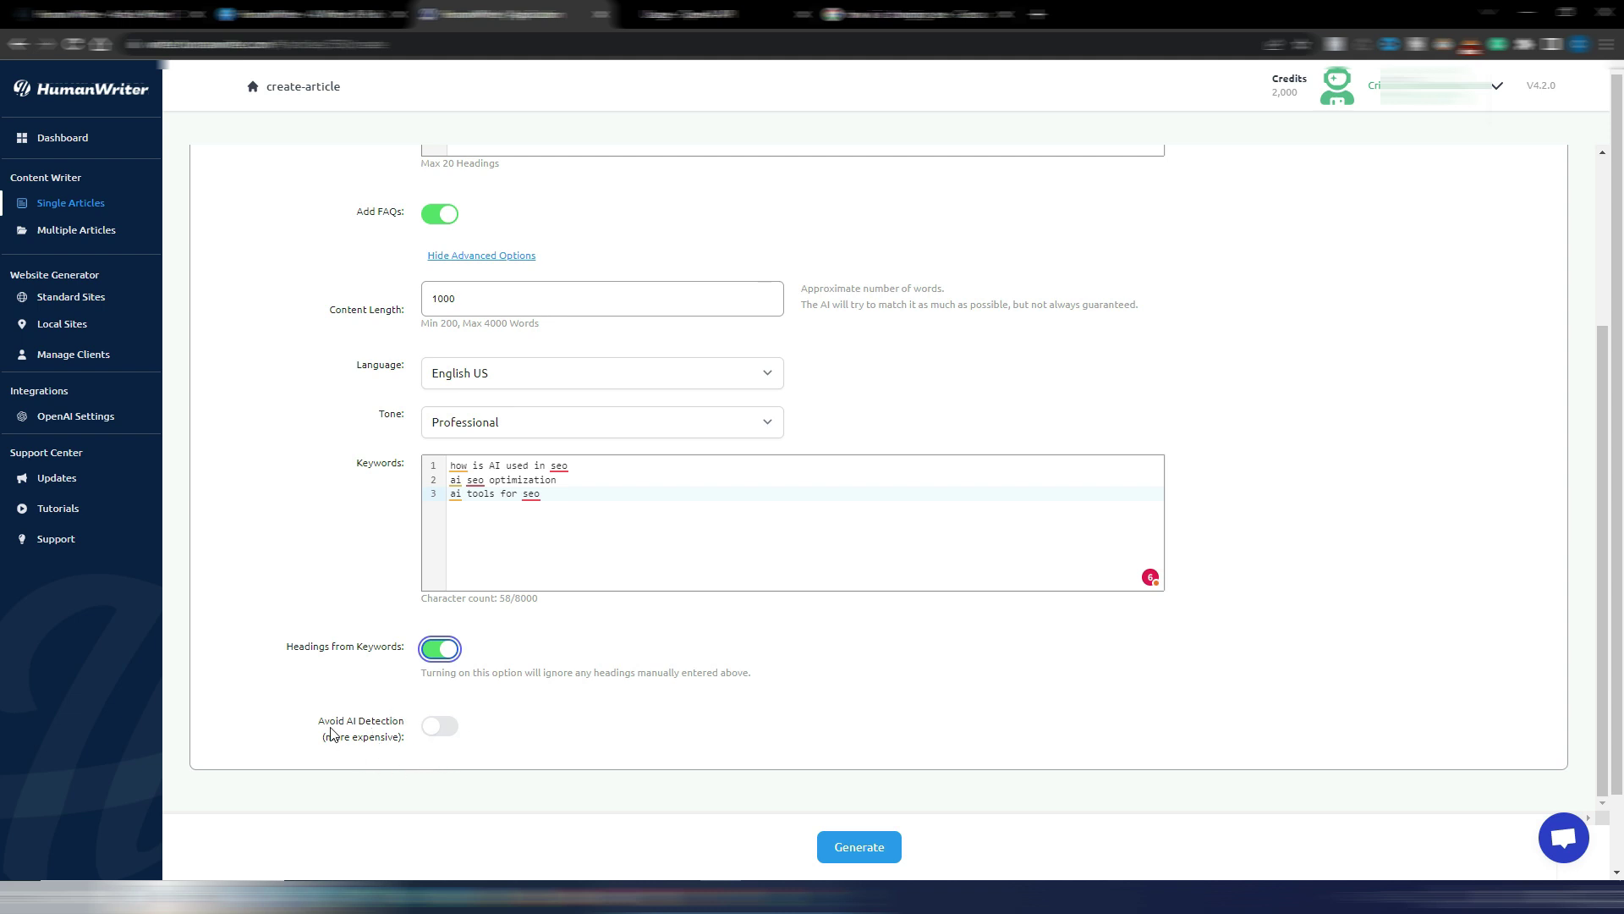
pyautogui.click(434, 730)
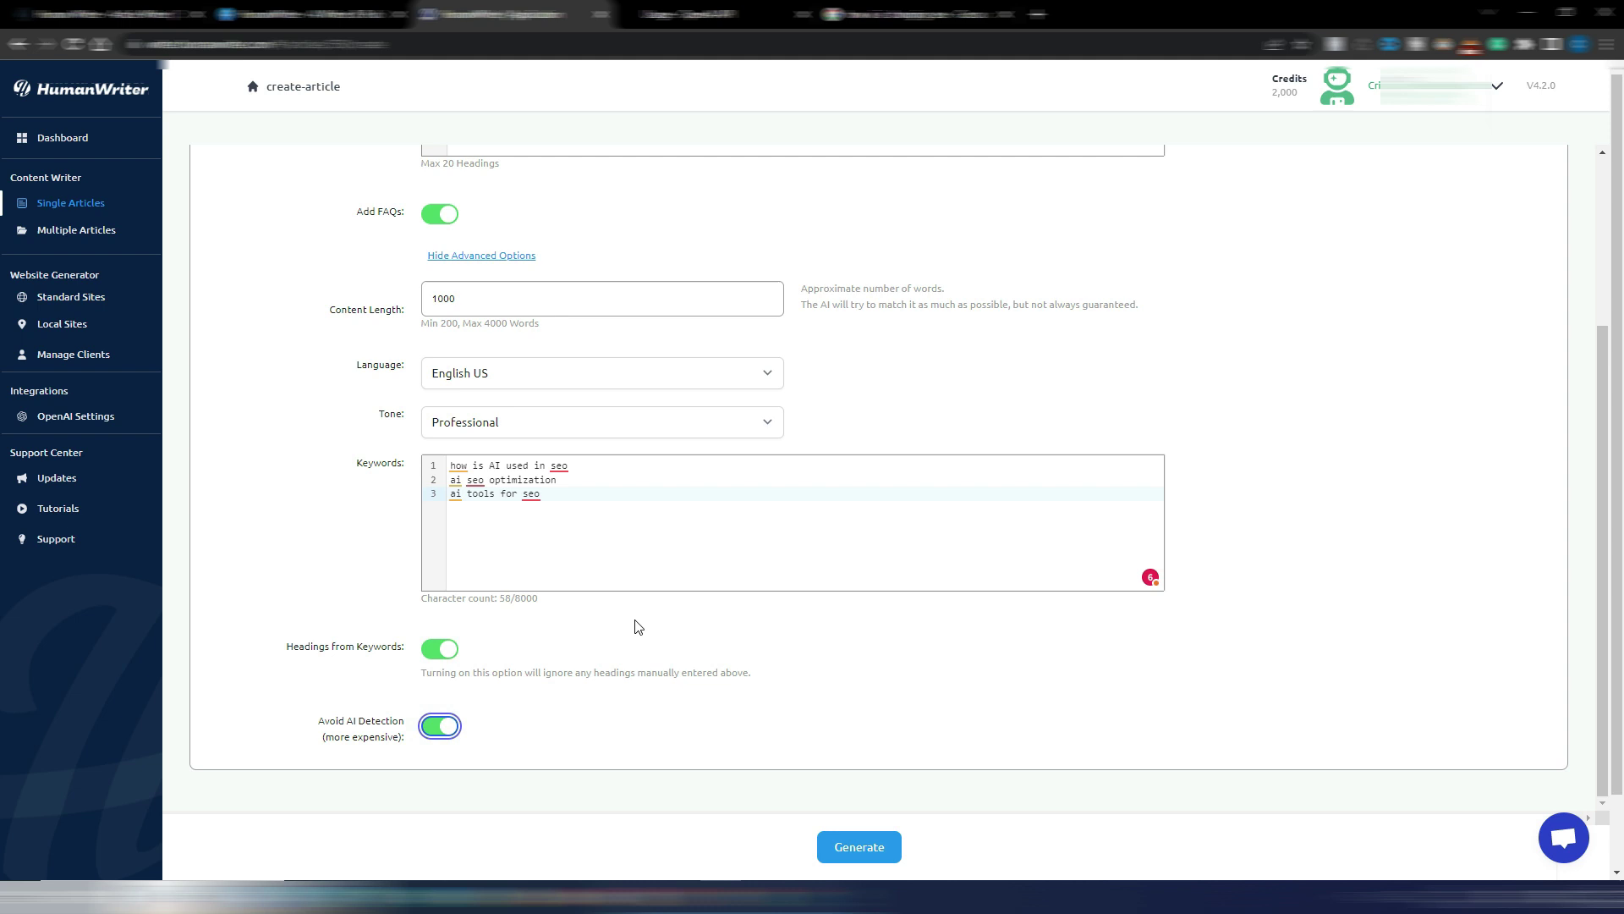
pyautogui.scroll(-1, 643, 626)
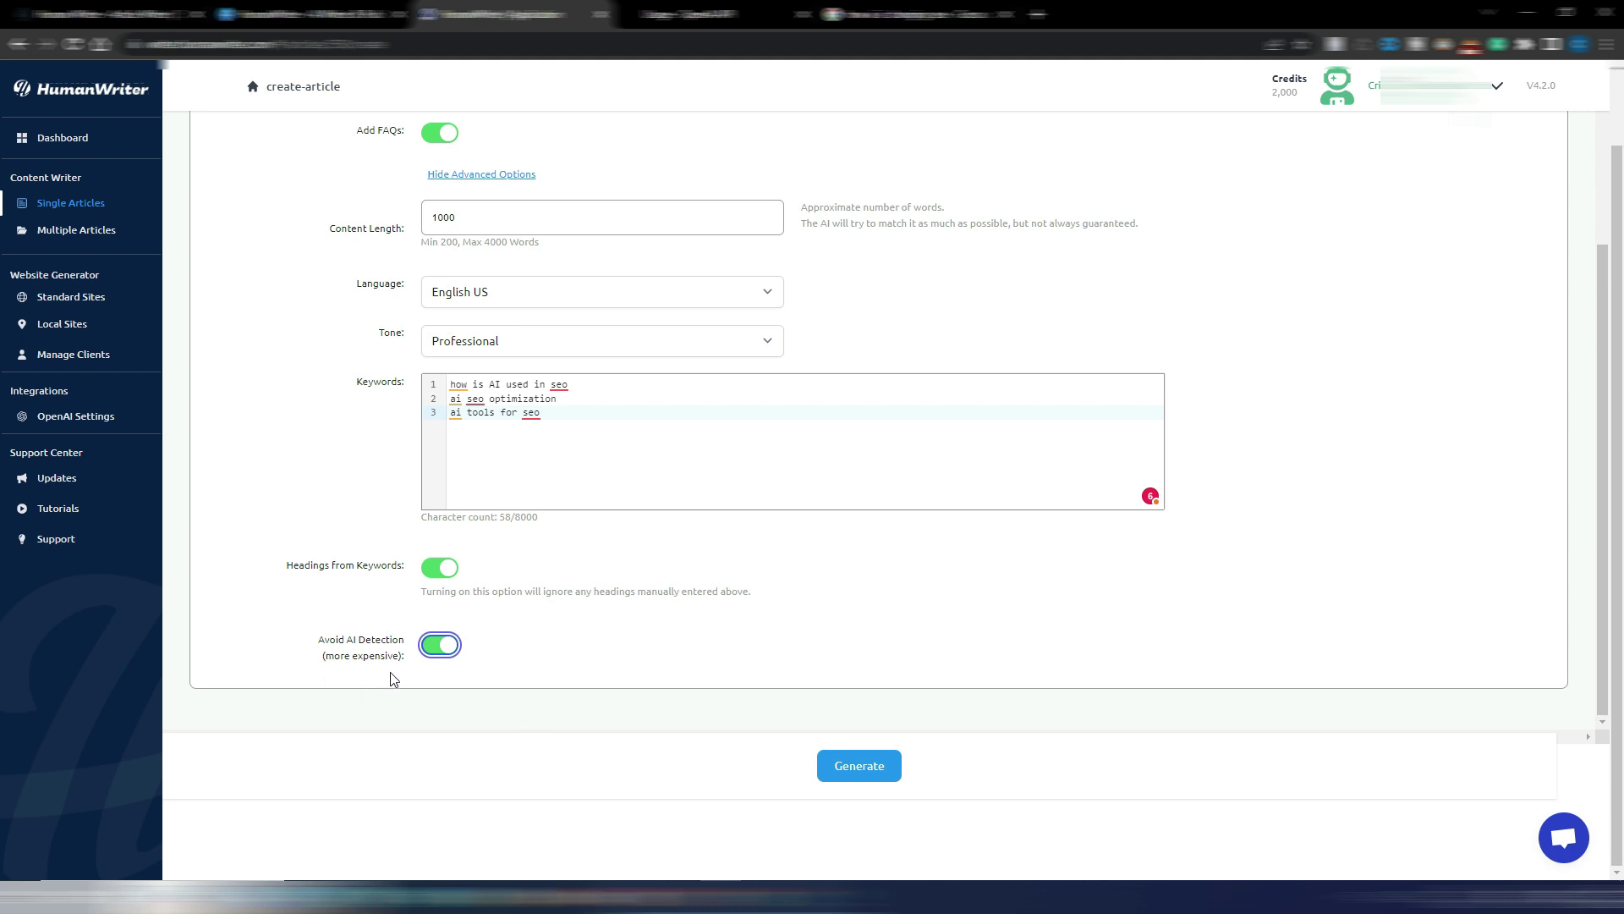
pyautogui.click(857, 767)
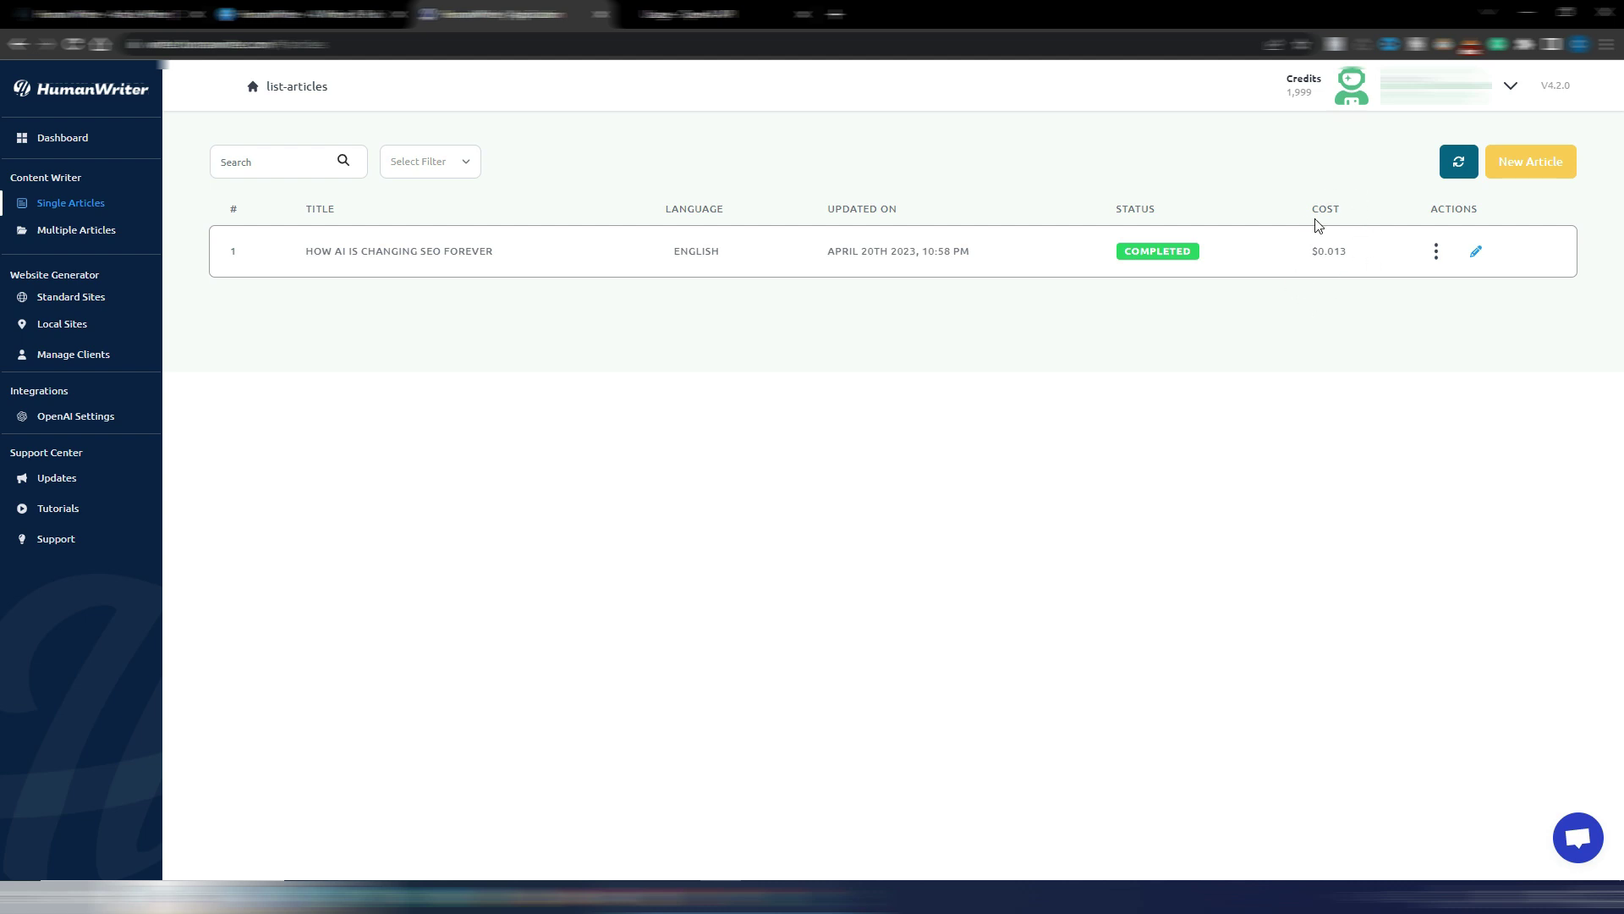
# Step: Open 'How AI is changing SEO forever' for editing and enlarge the Meta Description box to show it fully
pyautogui.click(1474, 258)
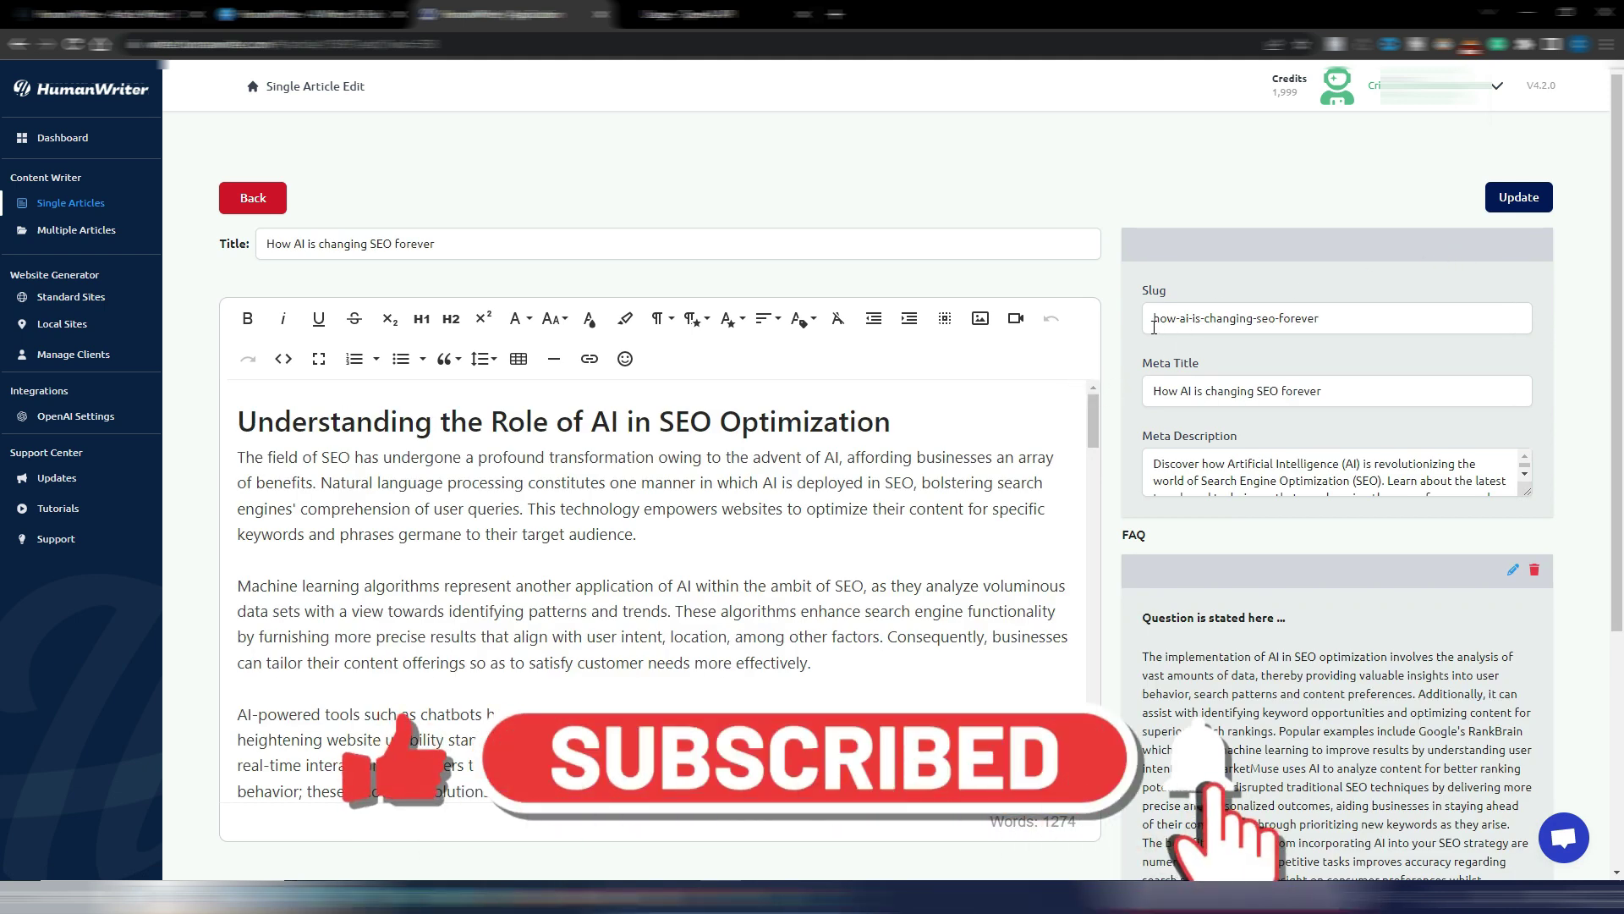
pyautogui.scroll(-1, 1115, 348)
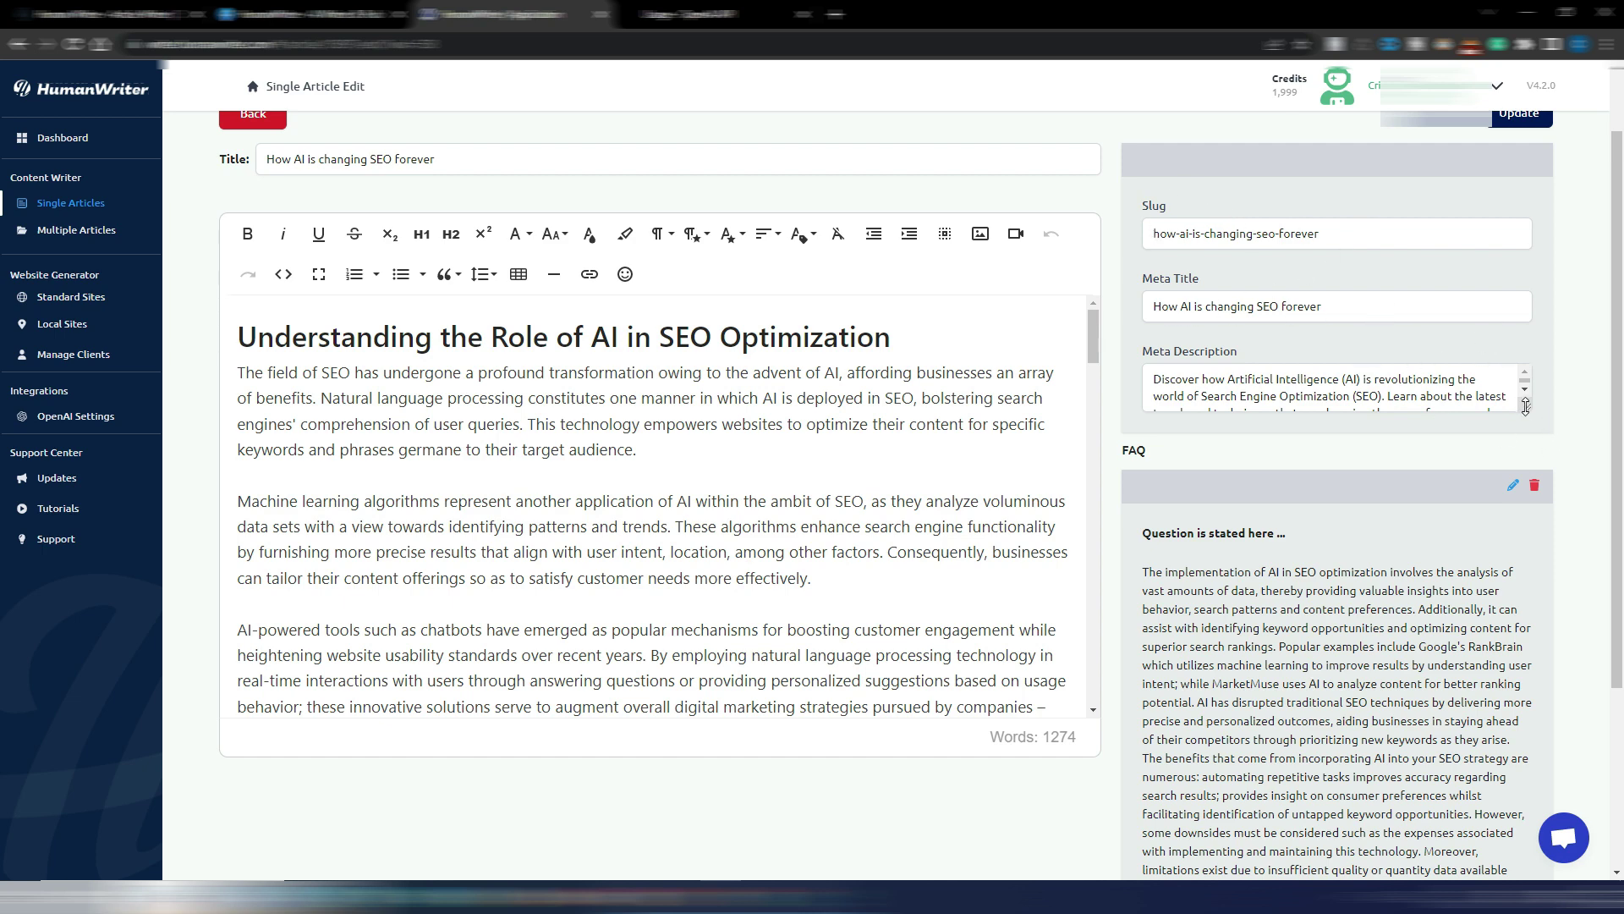
pyautogui.moveTo(1525, 406); pyautogui.dragTo(1538, 502)
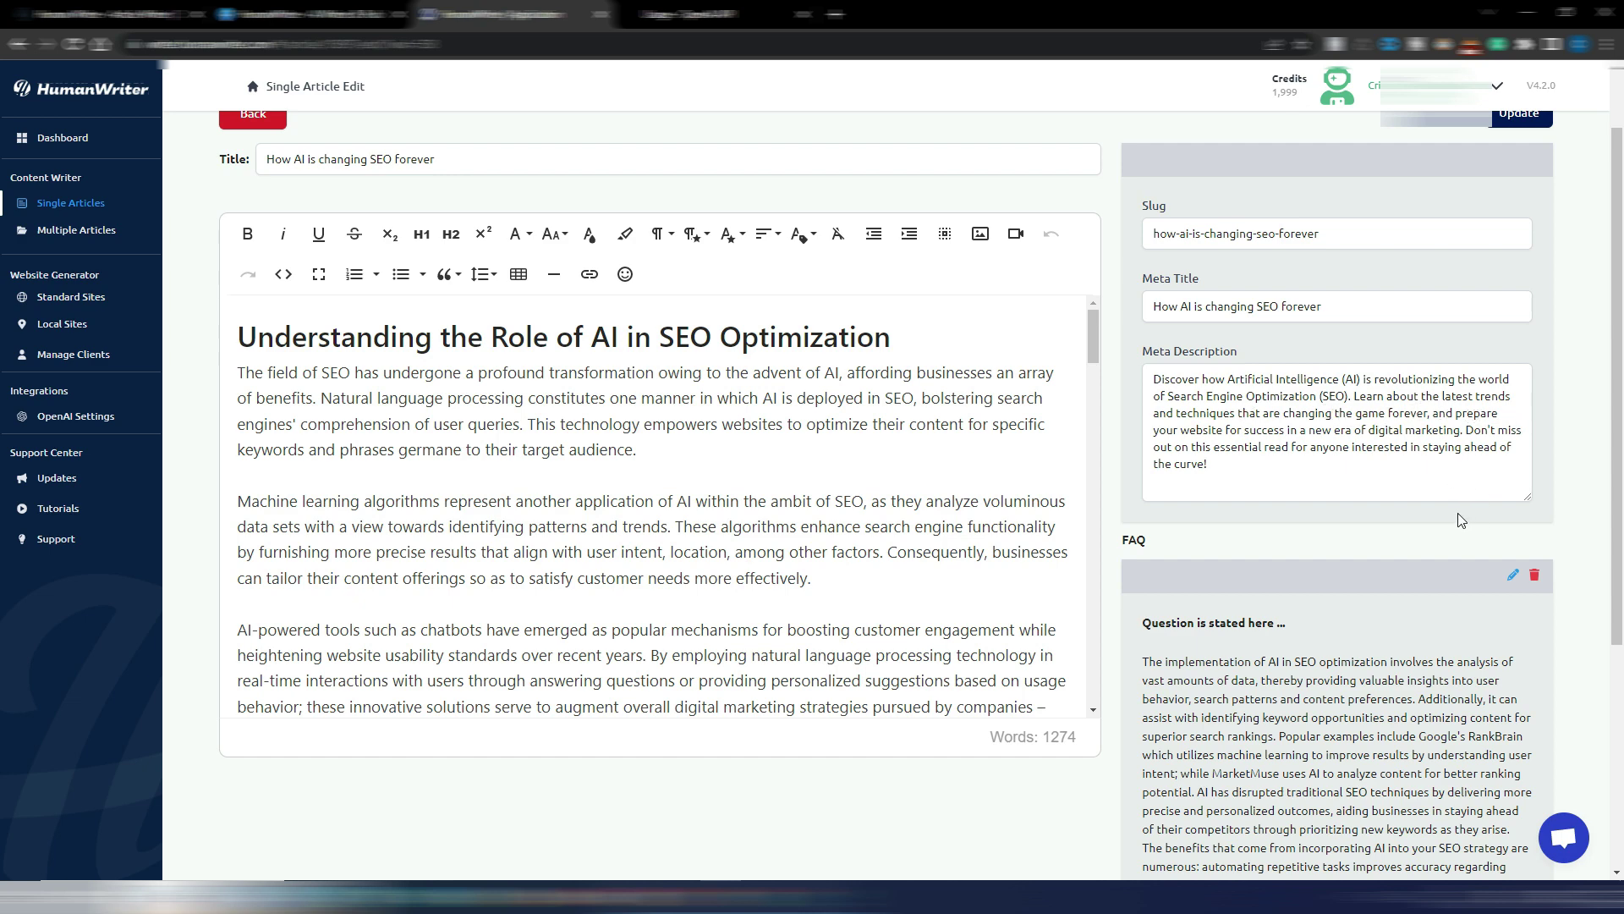
pyautogui.scroll(-4, 1494, 484)
pyautogui.scroll(-1, 1494, 484)
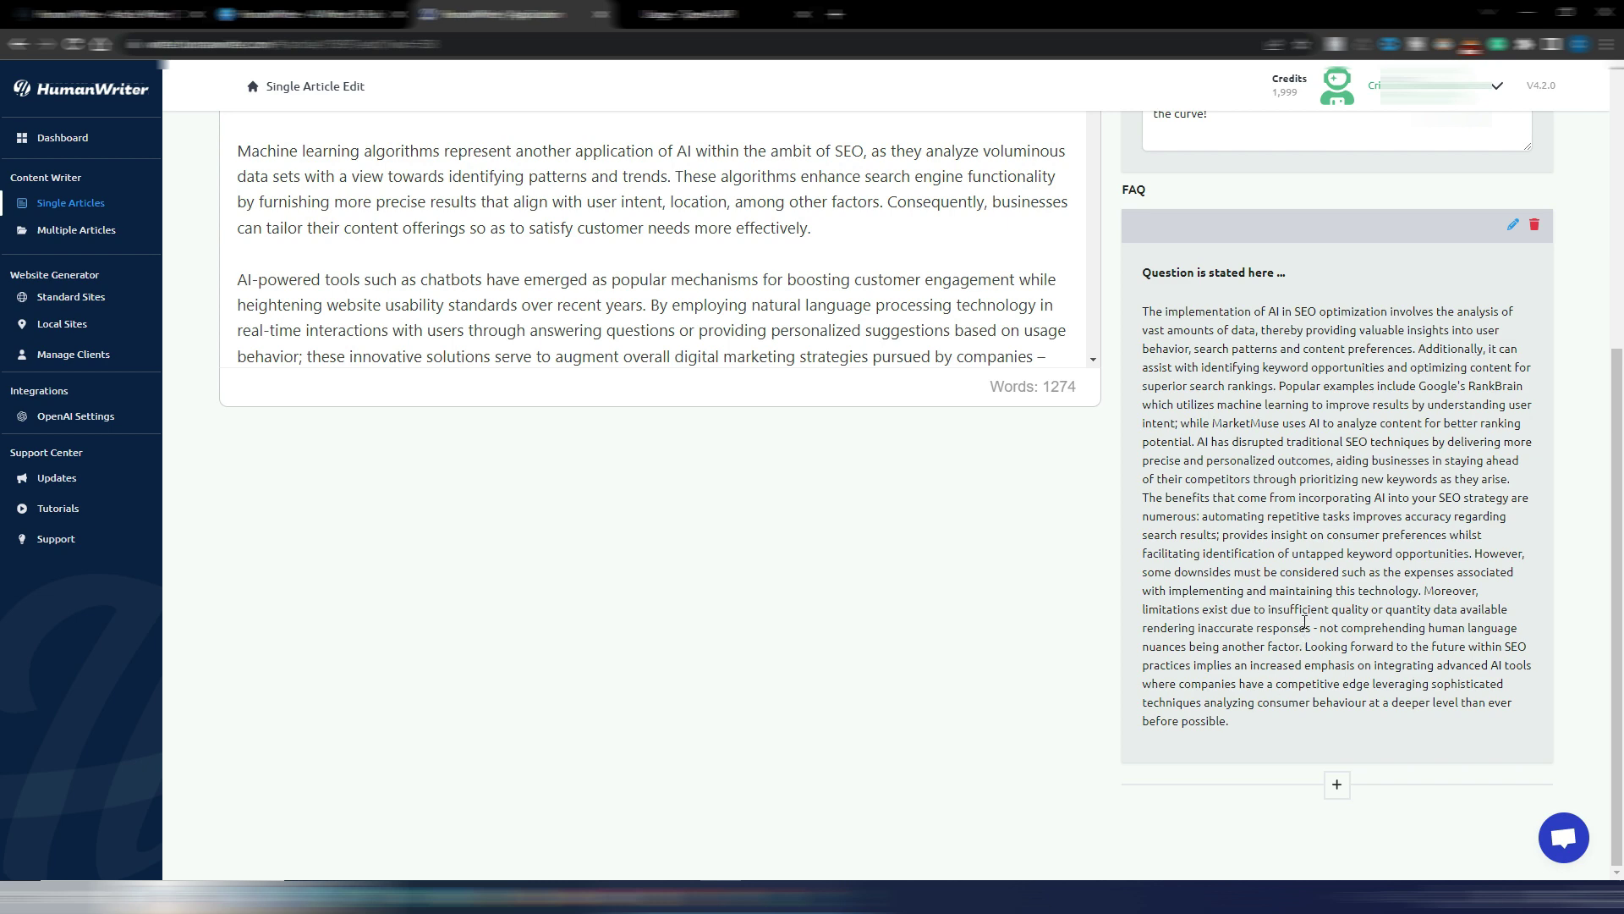
pyautogui.scroll(3, 1305, 622)
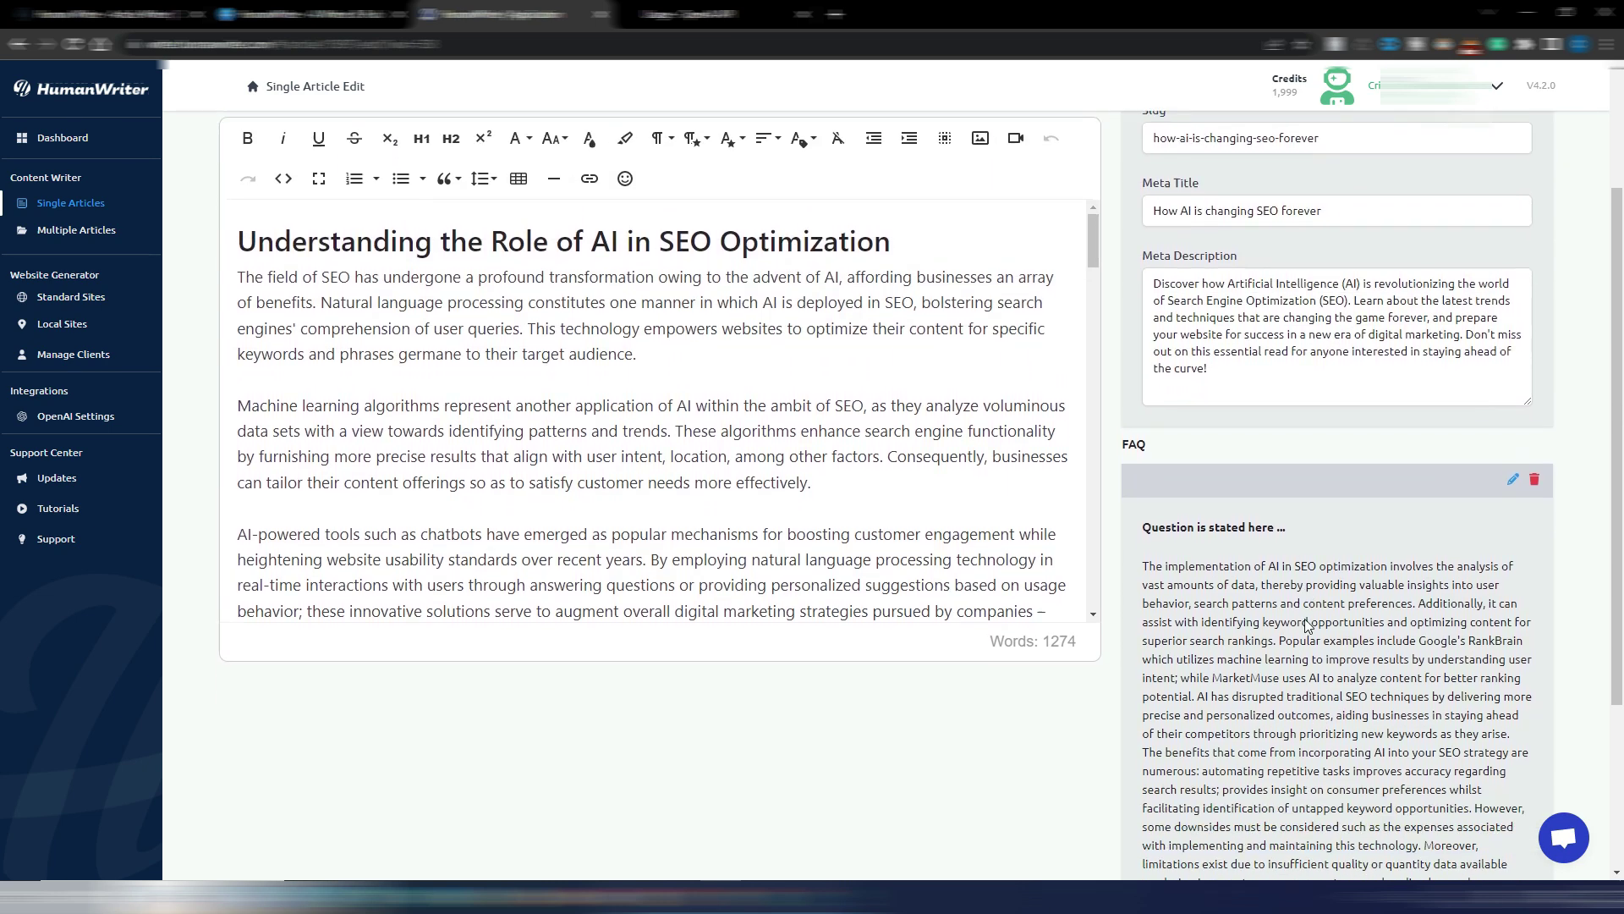
pyautogui.scroll(2, 1307, 622)
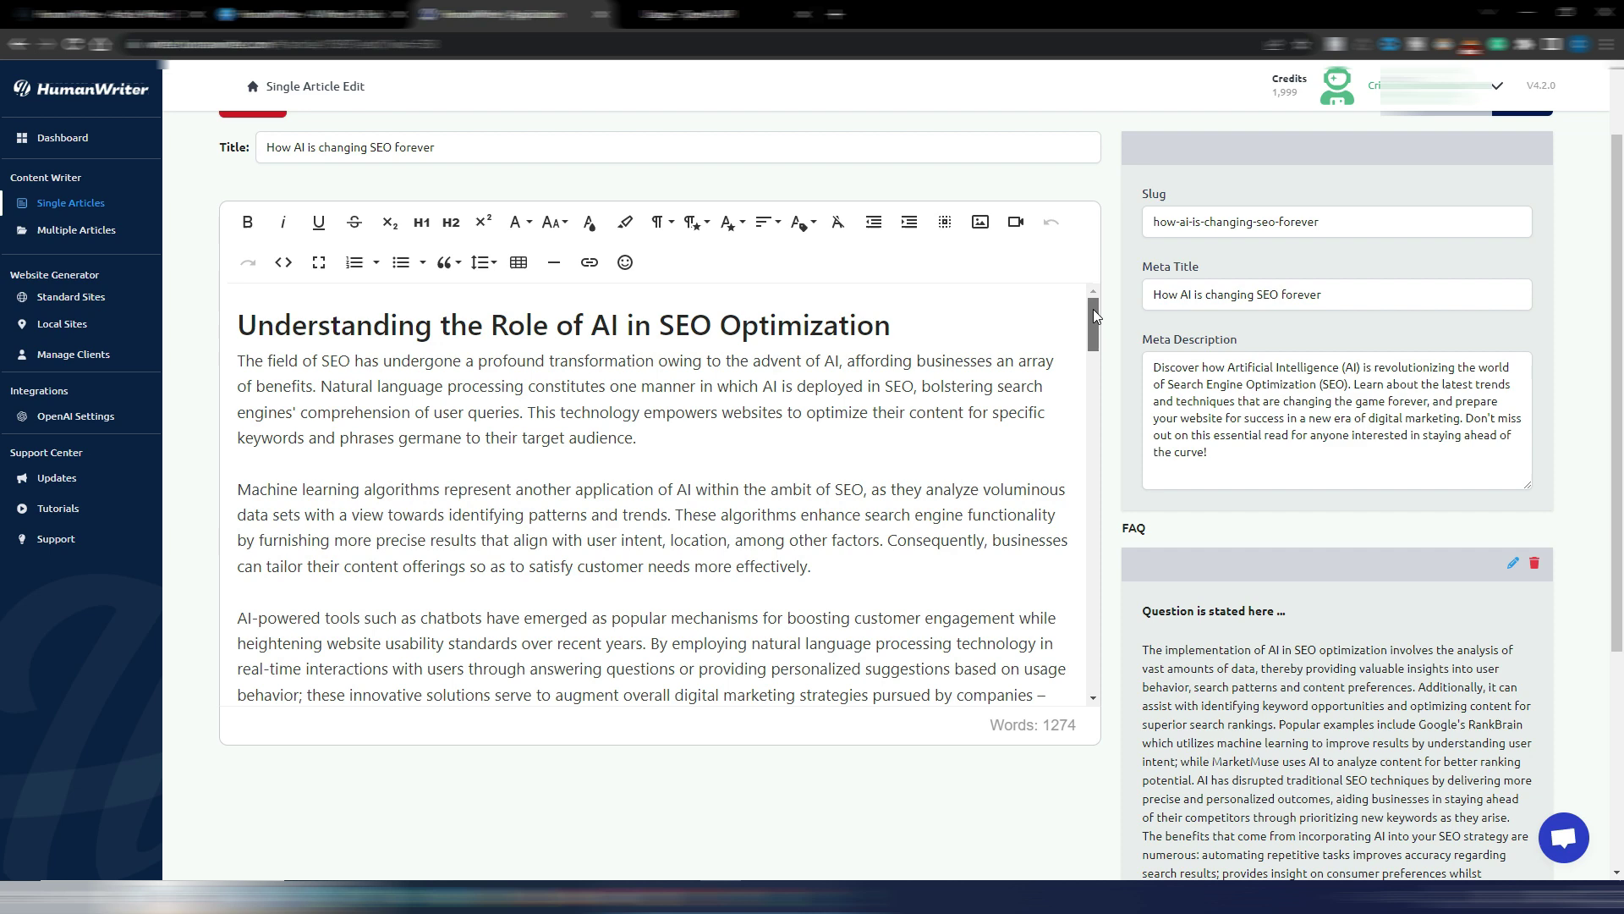
# Step: Select the entire generated article text and switch to the AI content detector page
pyautogui.moveTo(1093, 308); pyautogui.dragTo(1114, 643)
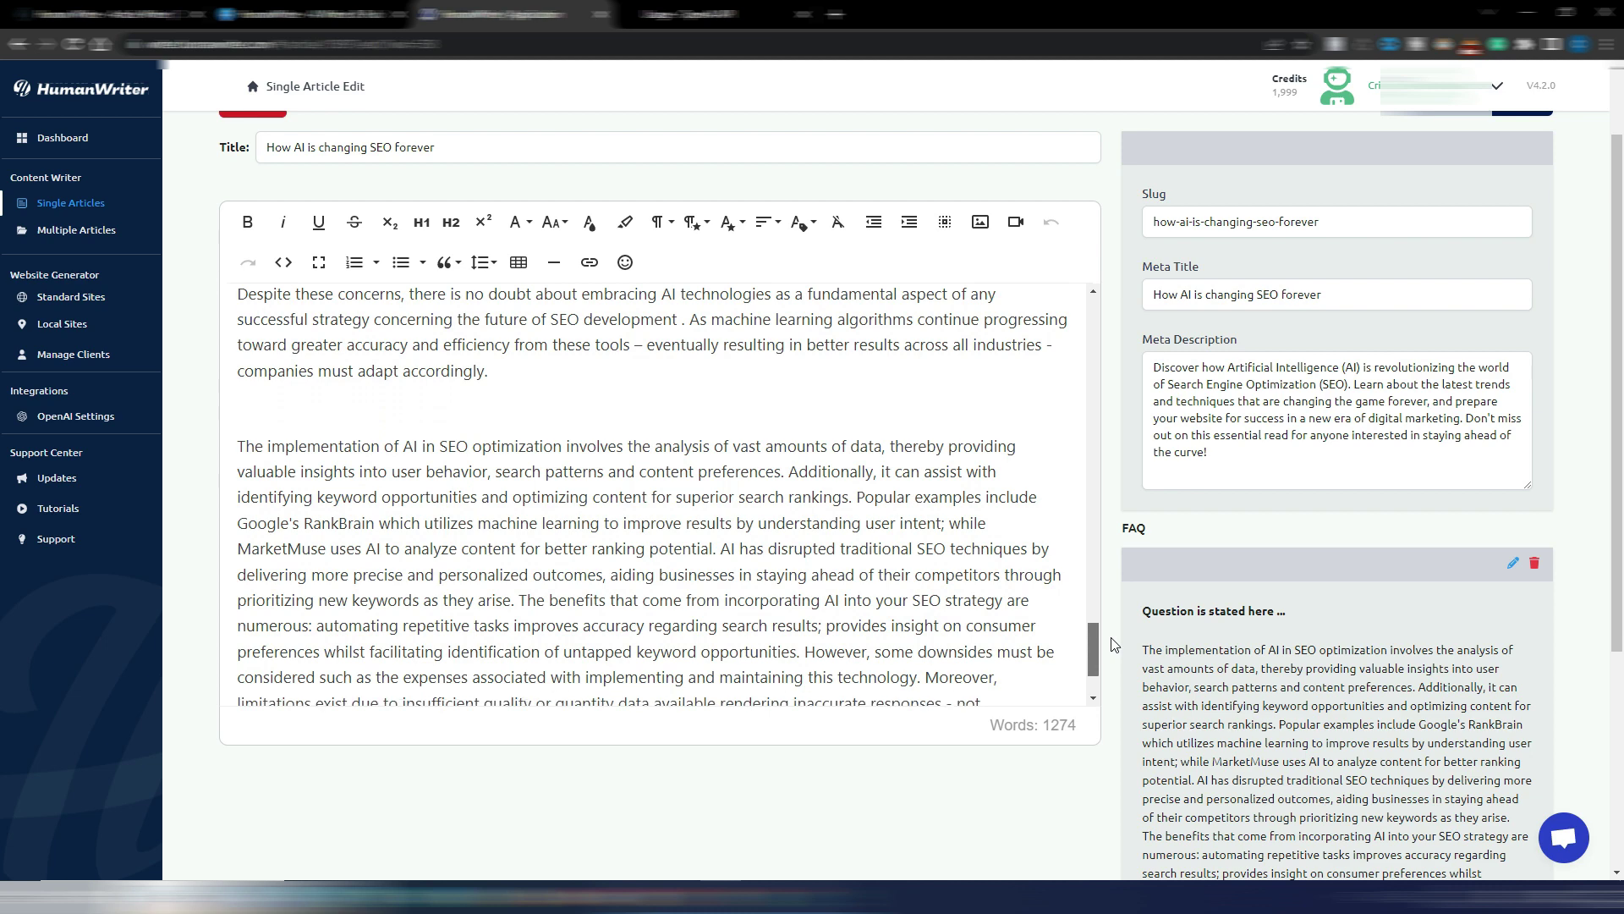
pyautogui.moveTo(1114, 645); pyautogui.dragTo(1115, 654)
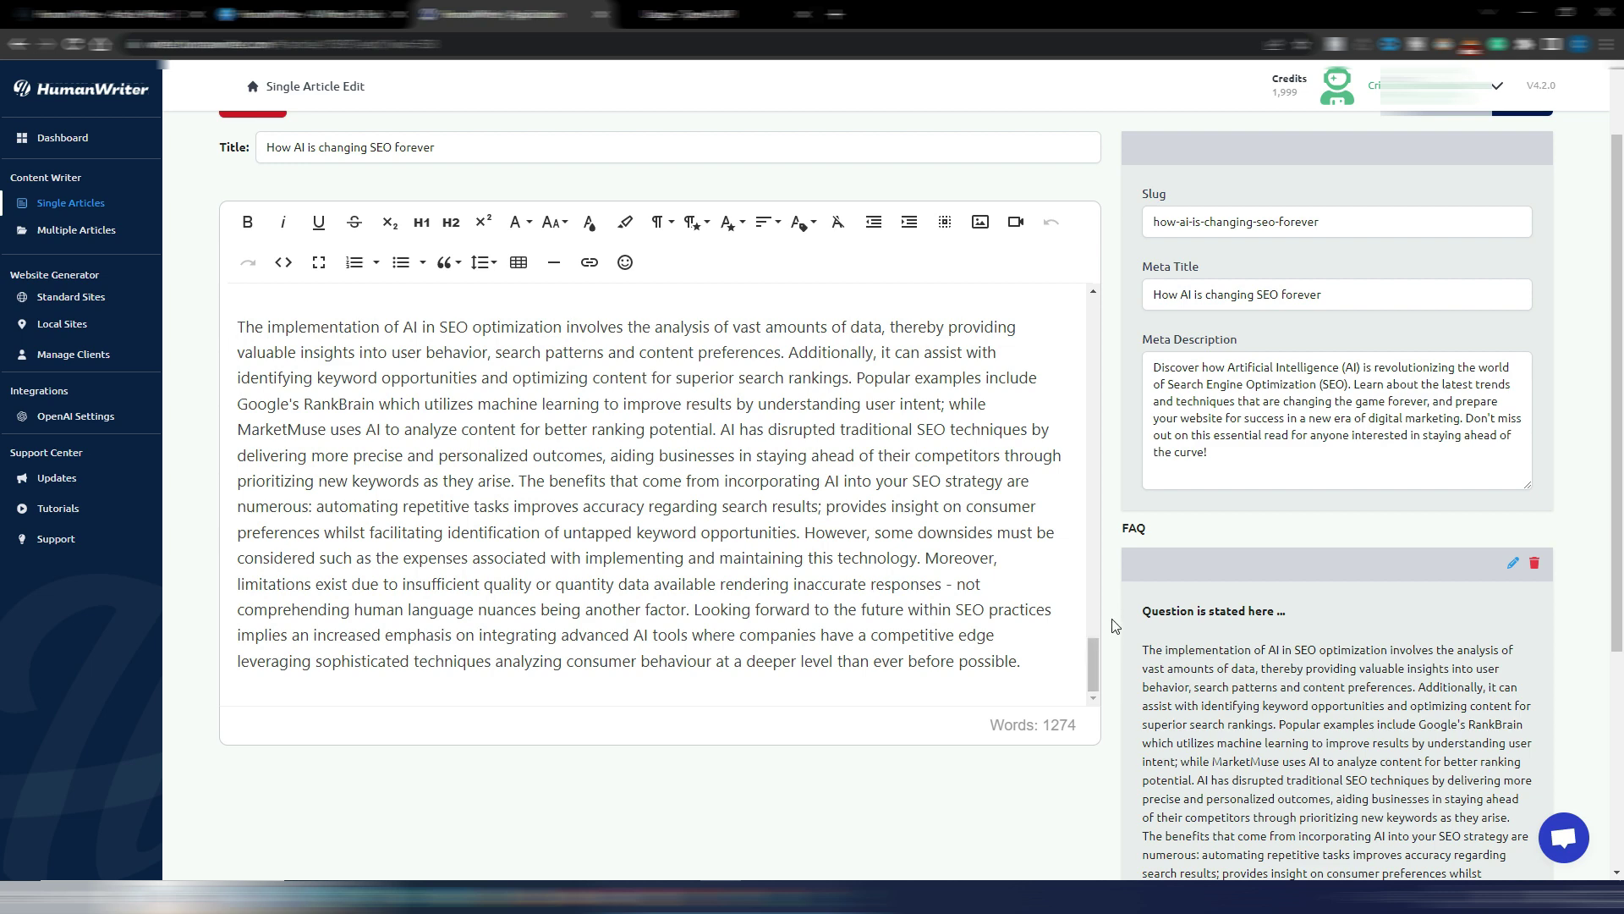
pyautogui.scroll(-3, 1115, 627)
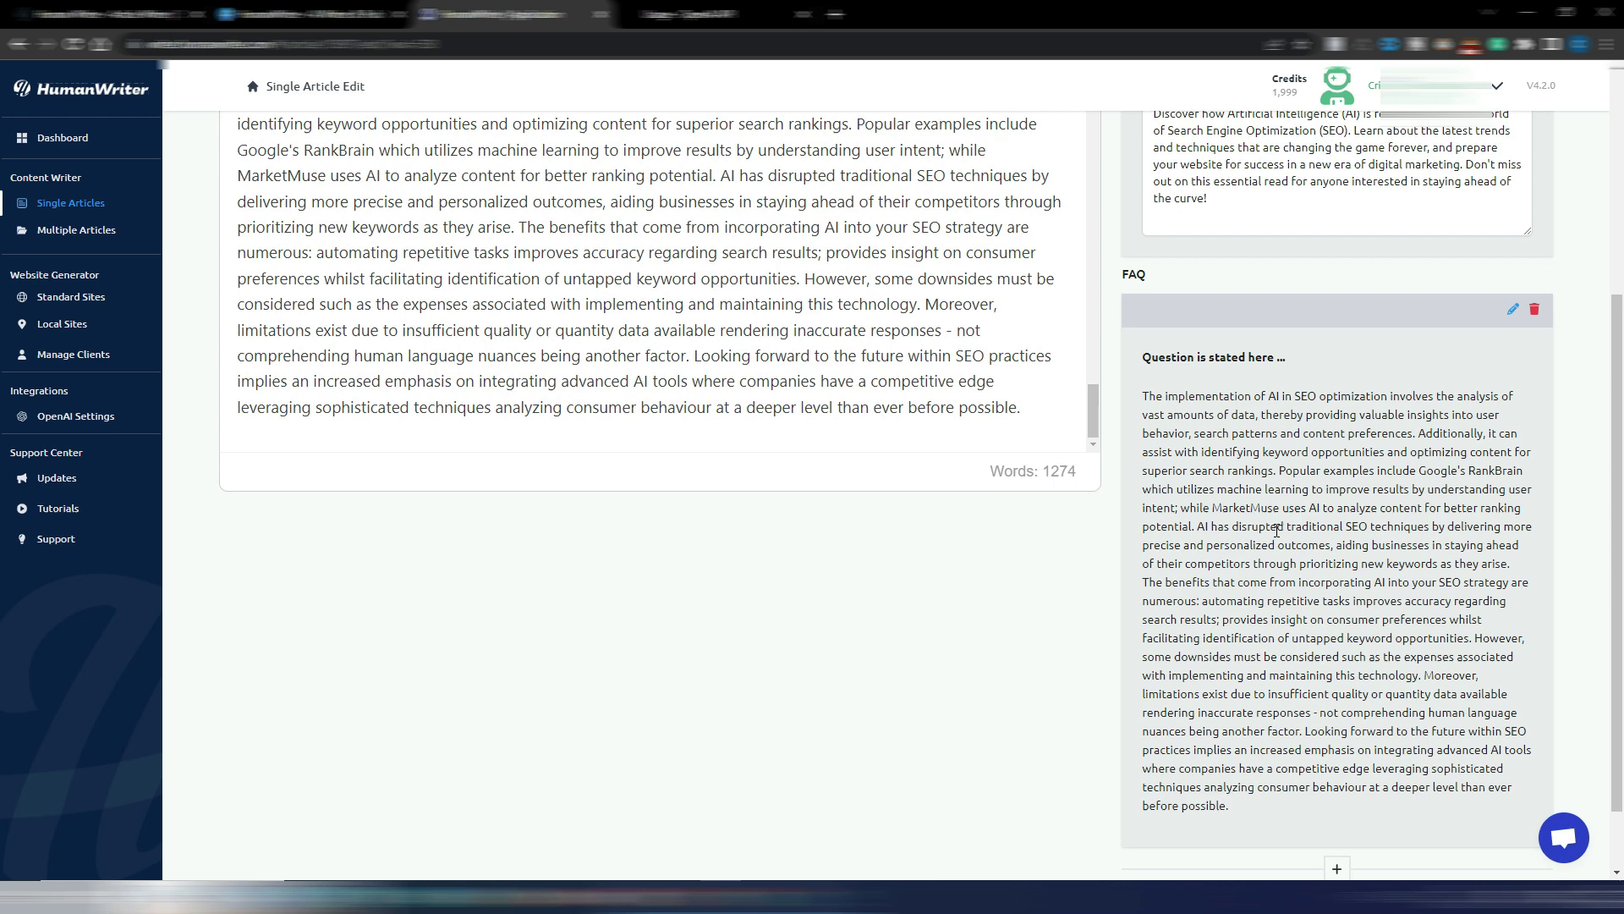
pyautogui.scroll(-1, 1258, 522)
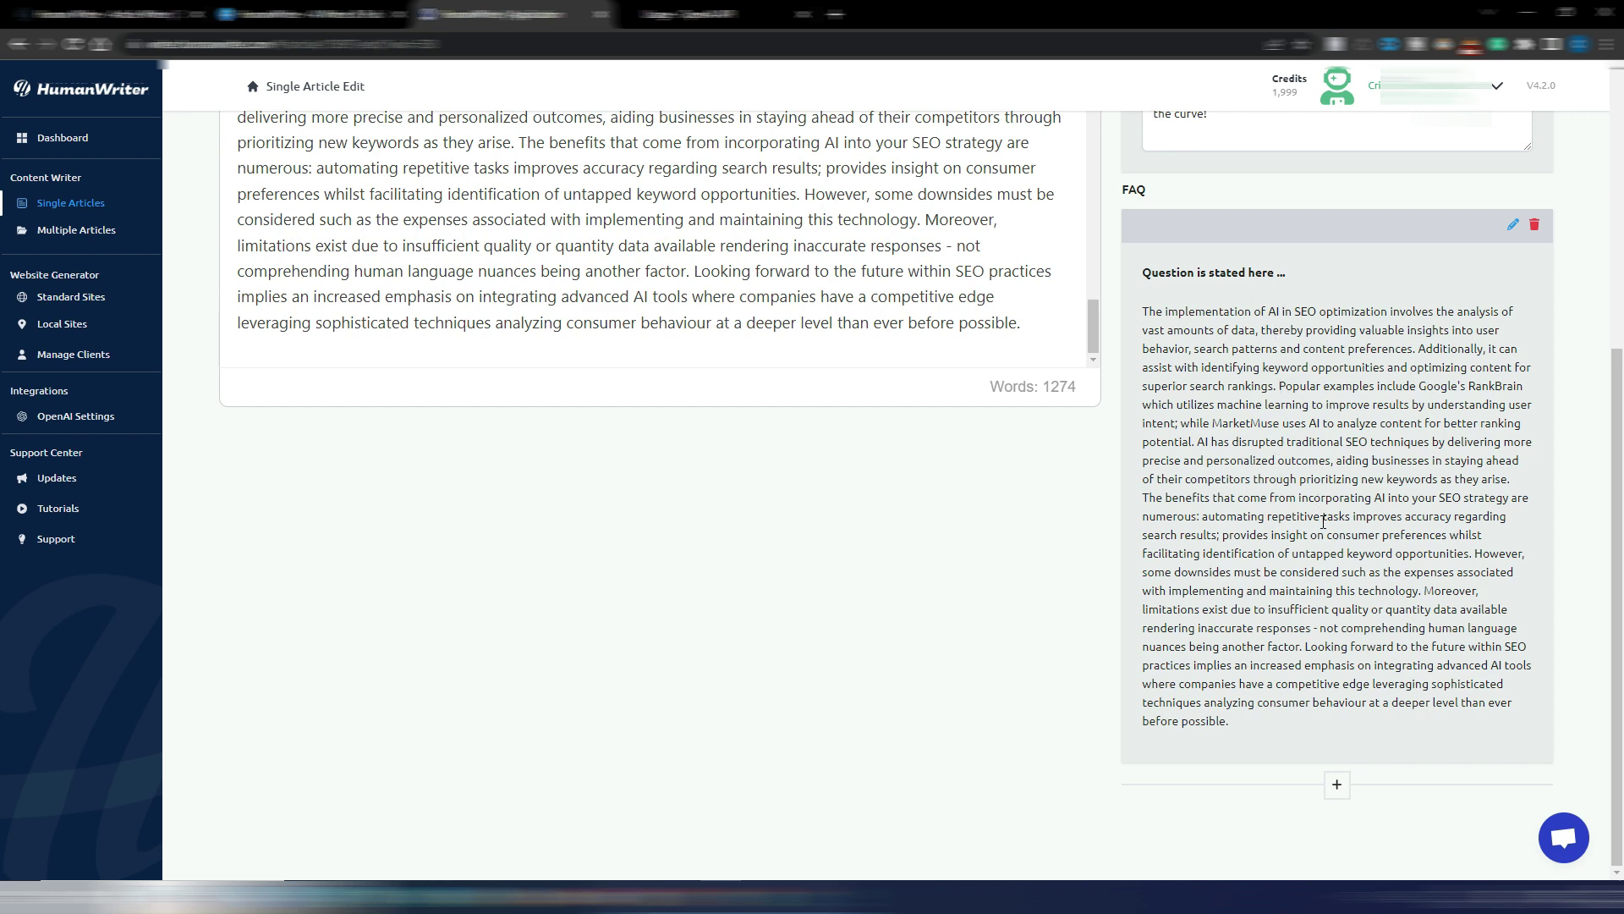
pyautogui.scroll(4, 1324, 520)
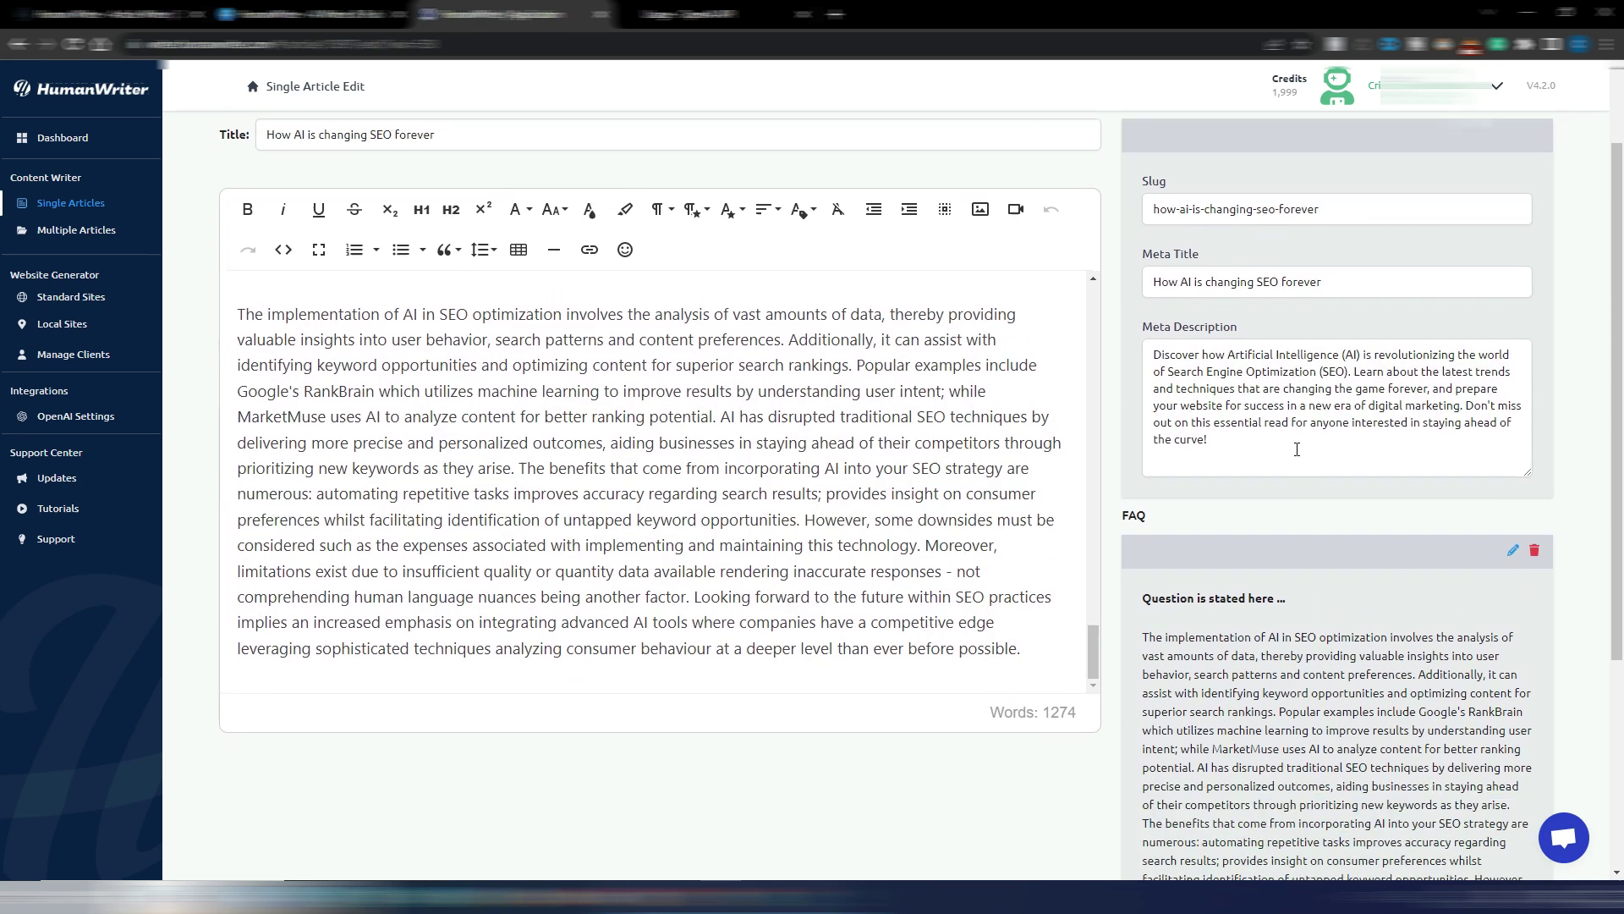
pyautogui.scroll(-4, 1297, 450)
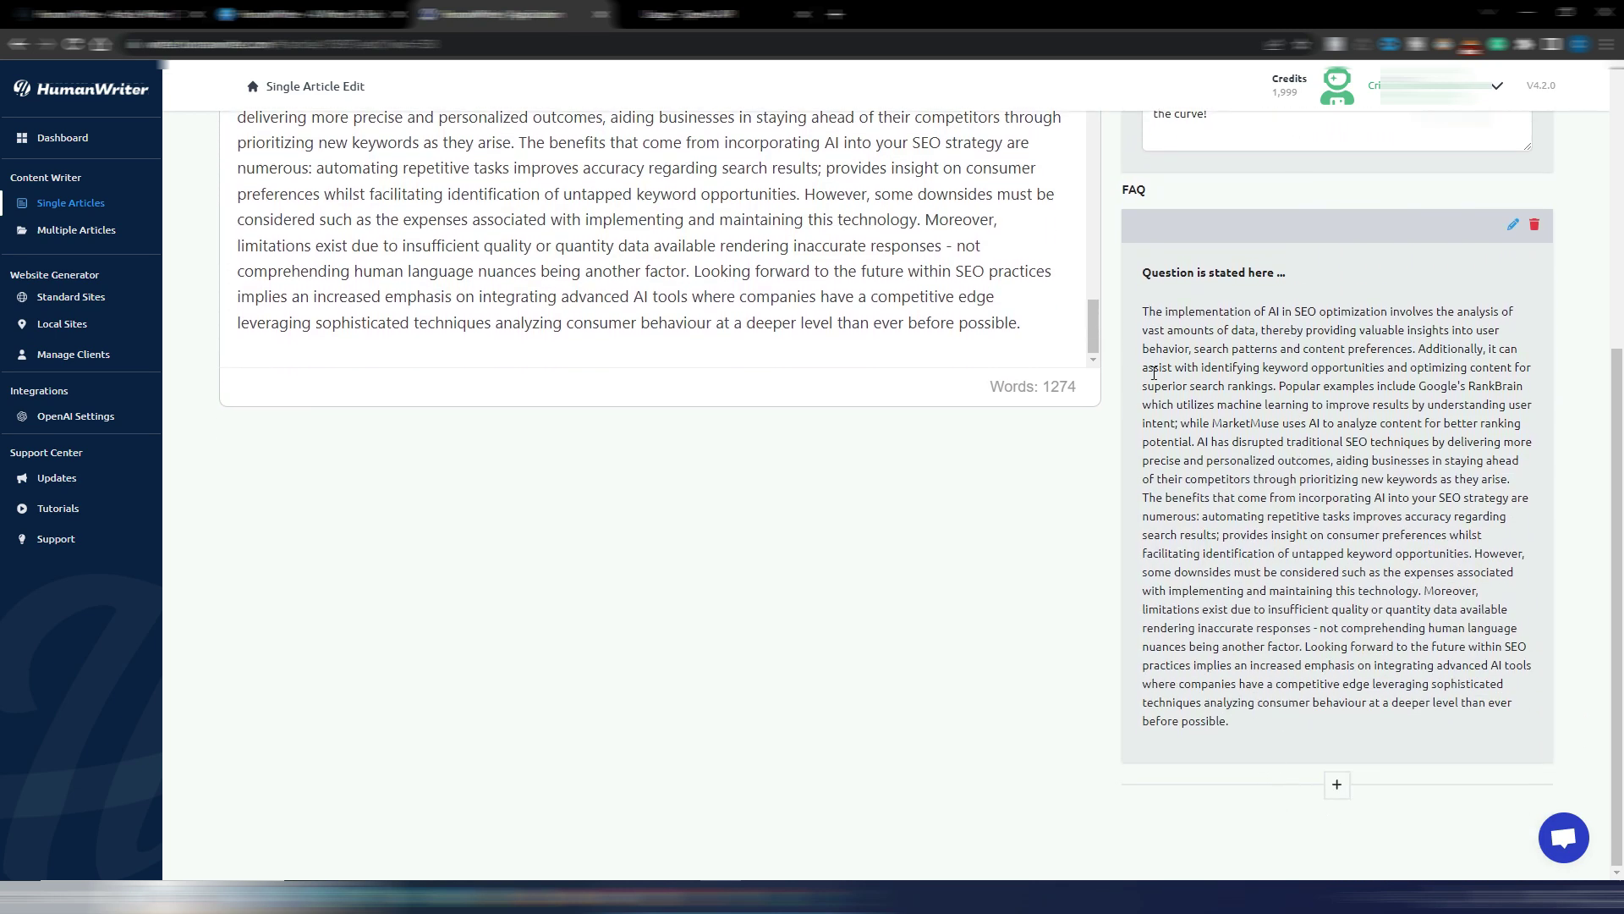
pyautogui.scroll(5, 1128, 462)
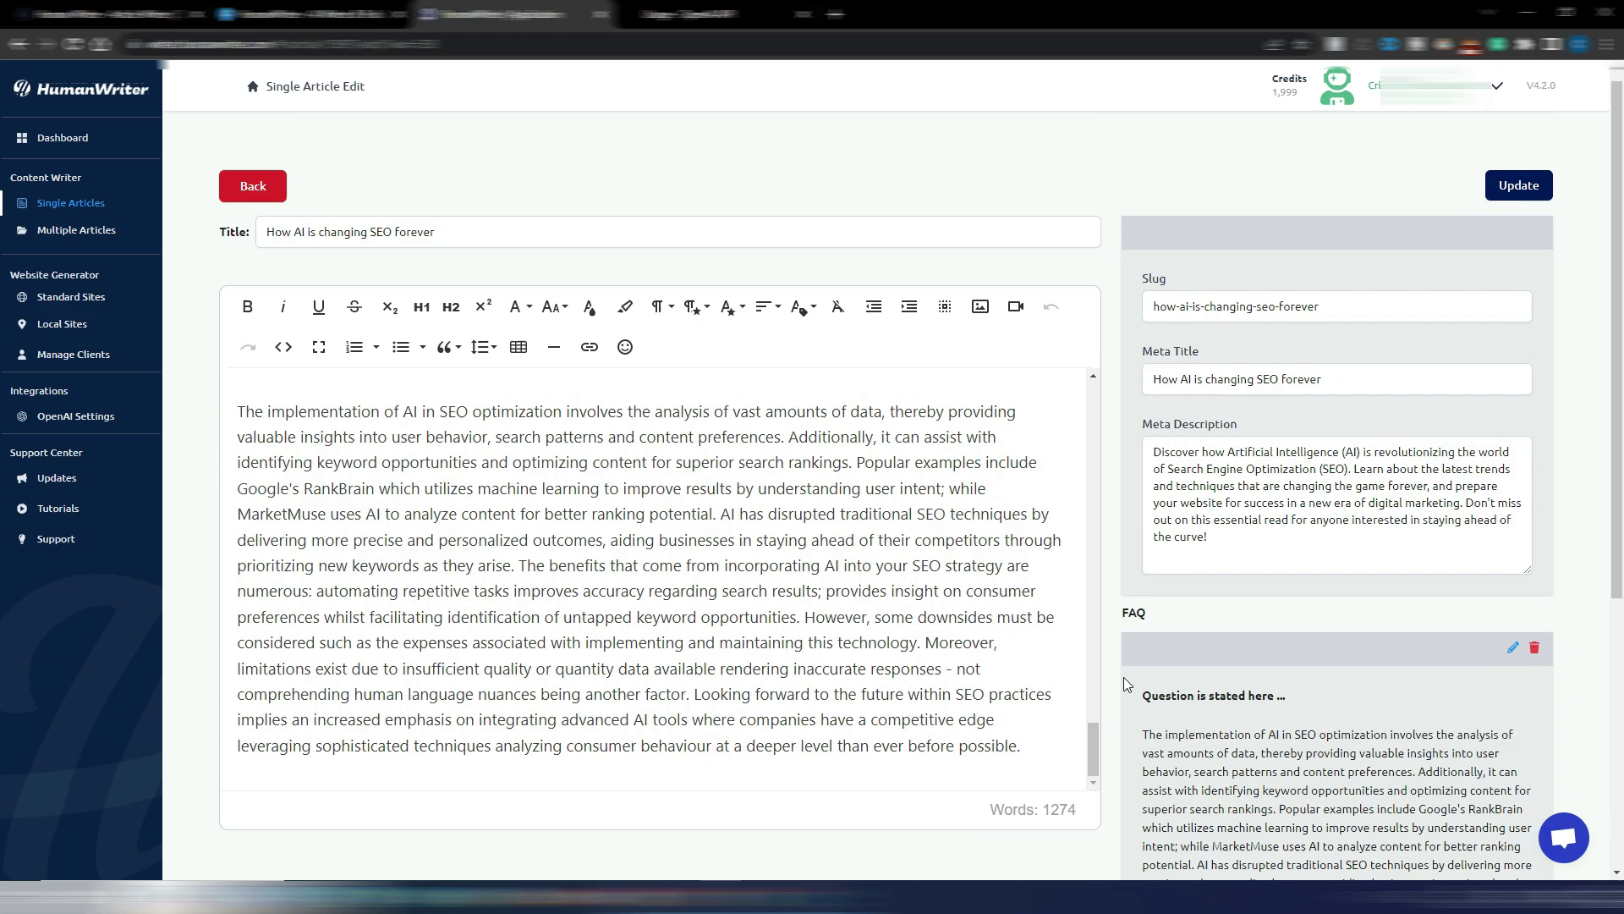
pyautogui.moveTo(1098, 754); pyautogui.dragTo(1125, 774)
pyautogui.moveTo(1026, 752); pyautogui.dragTo(232, 416)
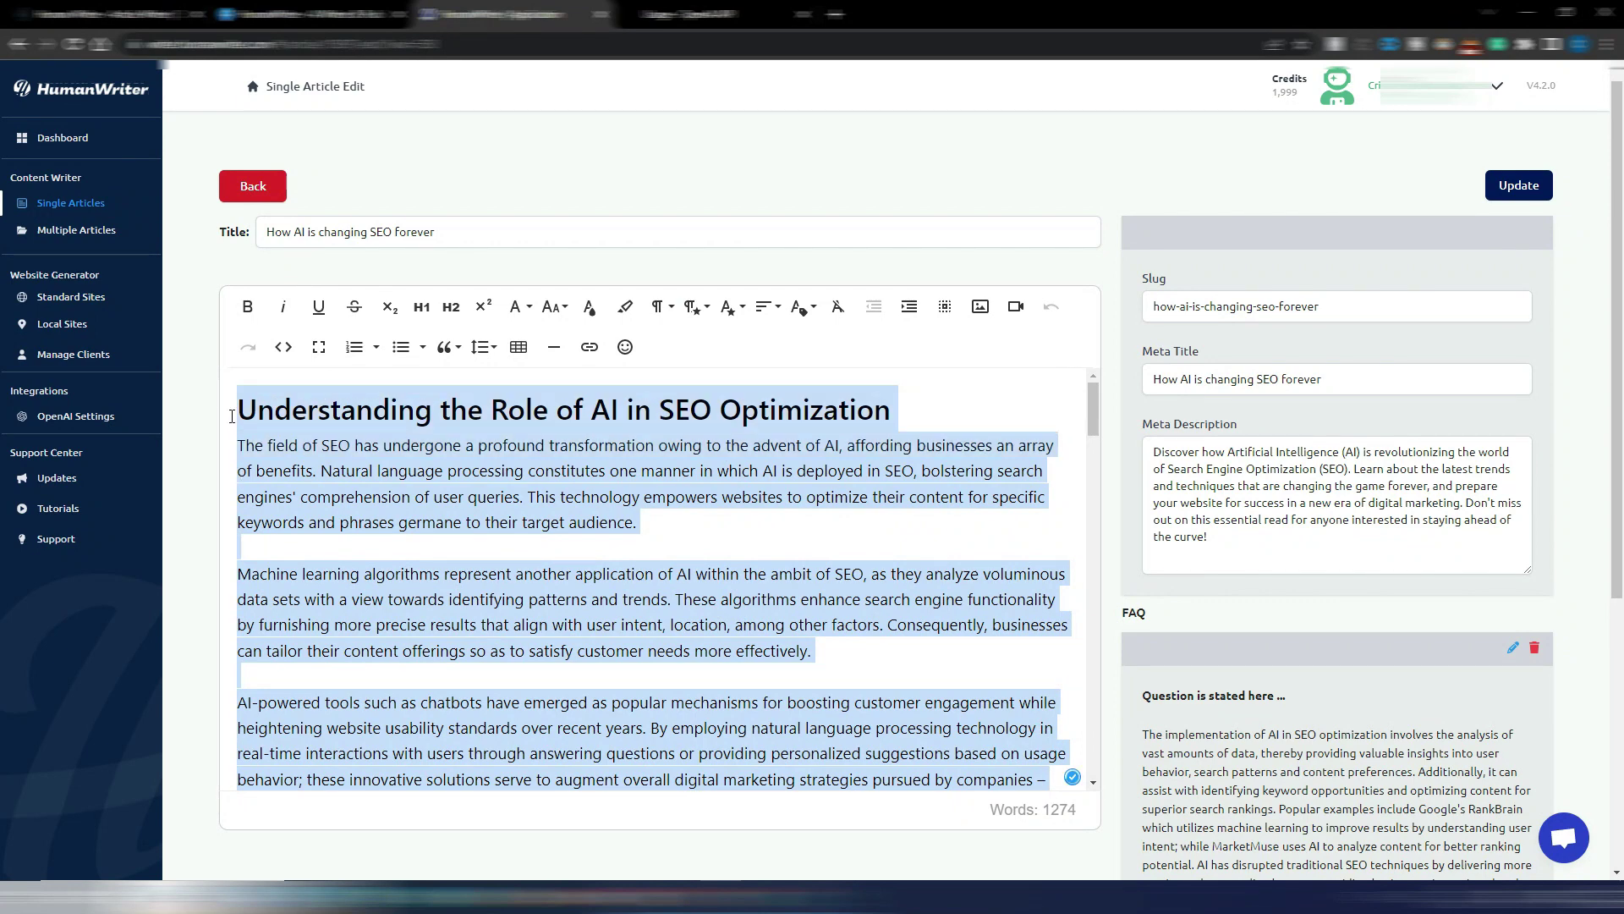
pyautogui.click(913, 15)
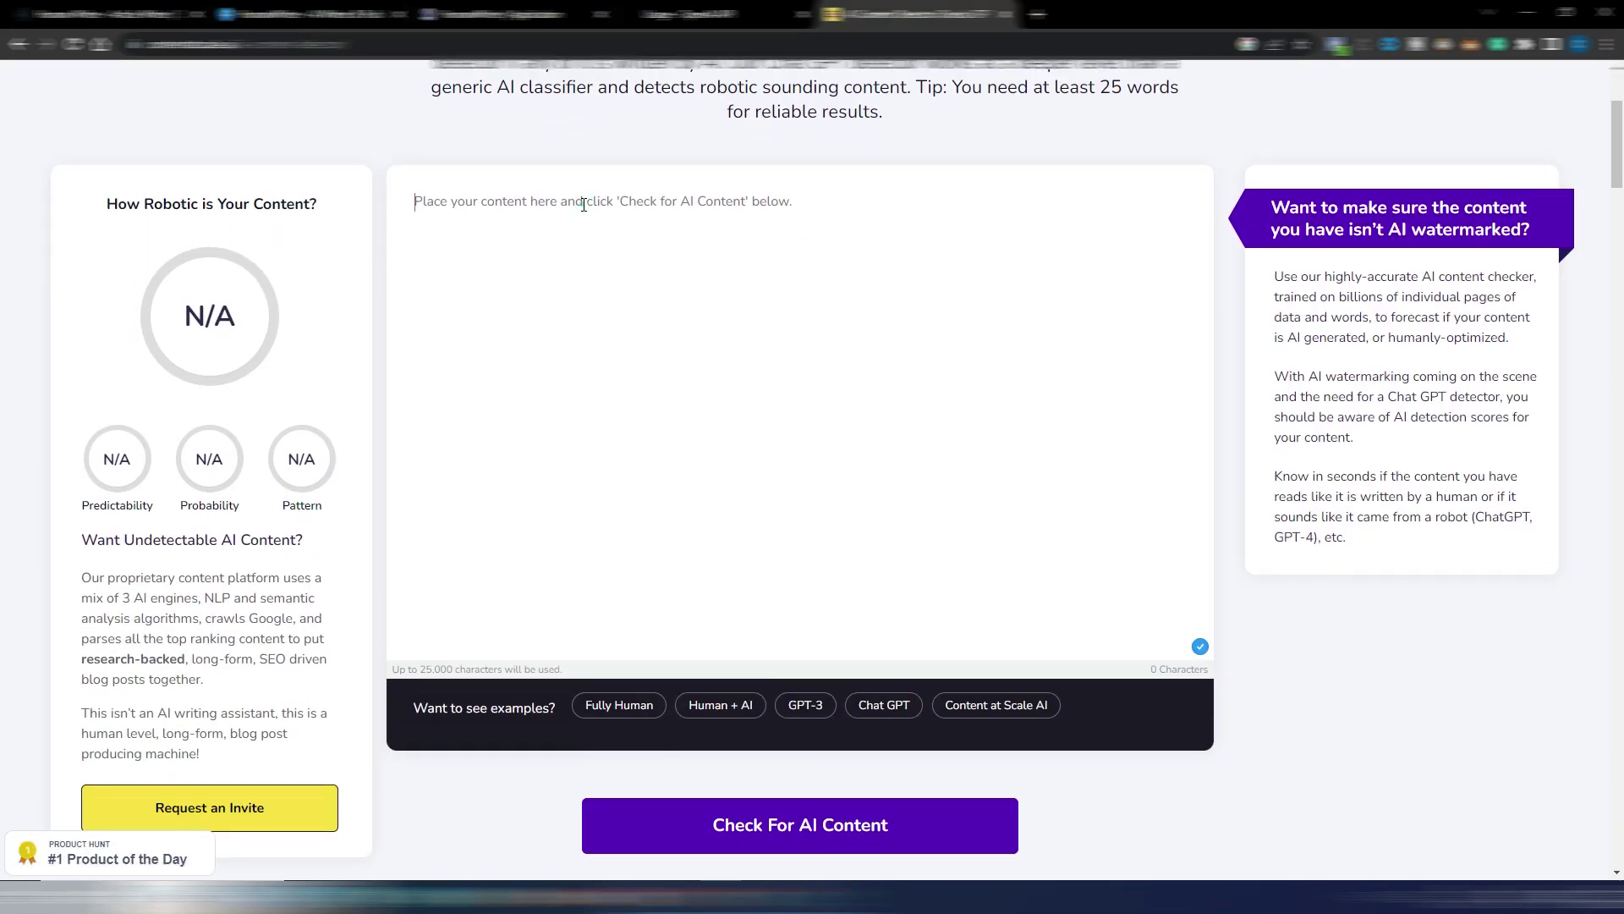
# Step: Paste the article into Content at Scale's detector and check it, scoring 98% likely human
pyautogui.click(583, 204)
pyautogui.hotkey('ctrl', 'v')
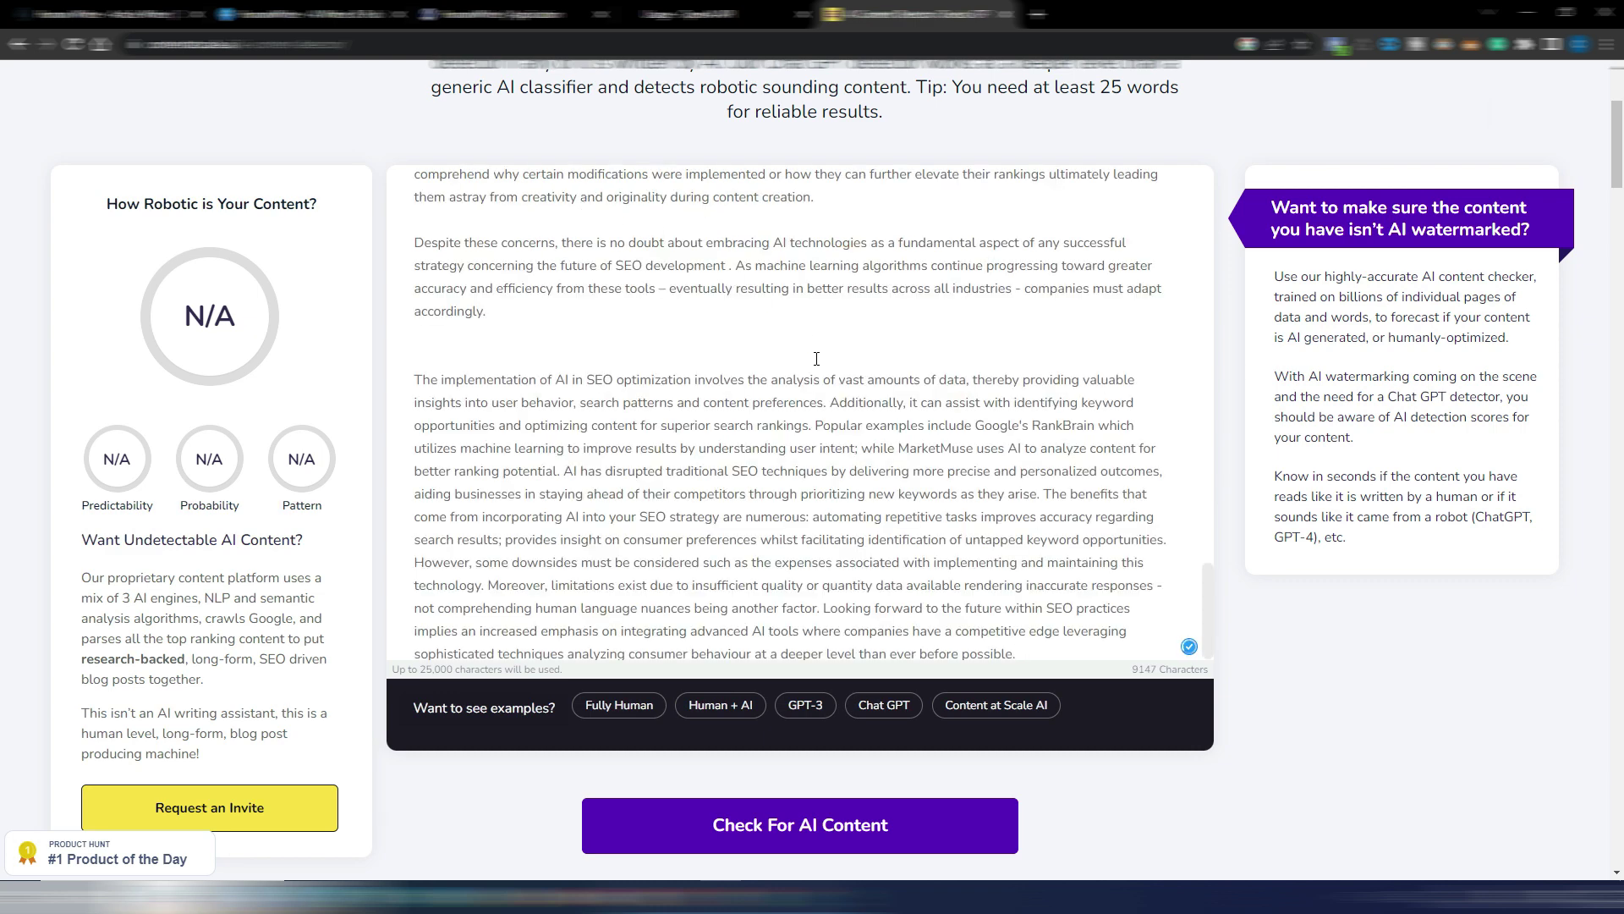
pyautogui.scroll(3, 836, 394)
pyautogui.scroll(5, 836, 394)
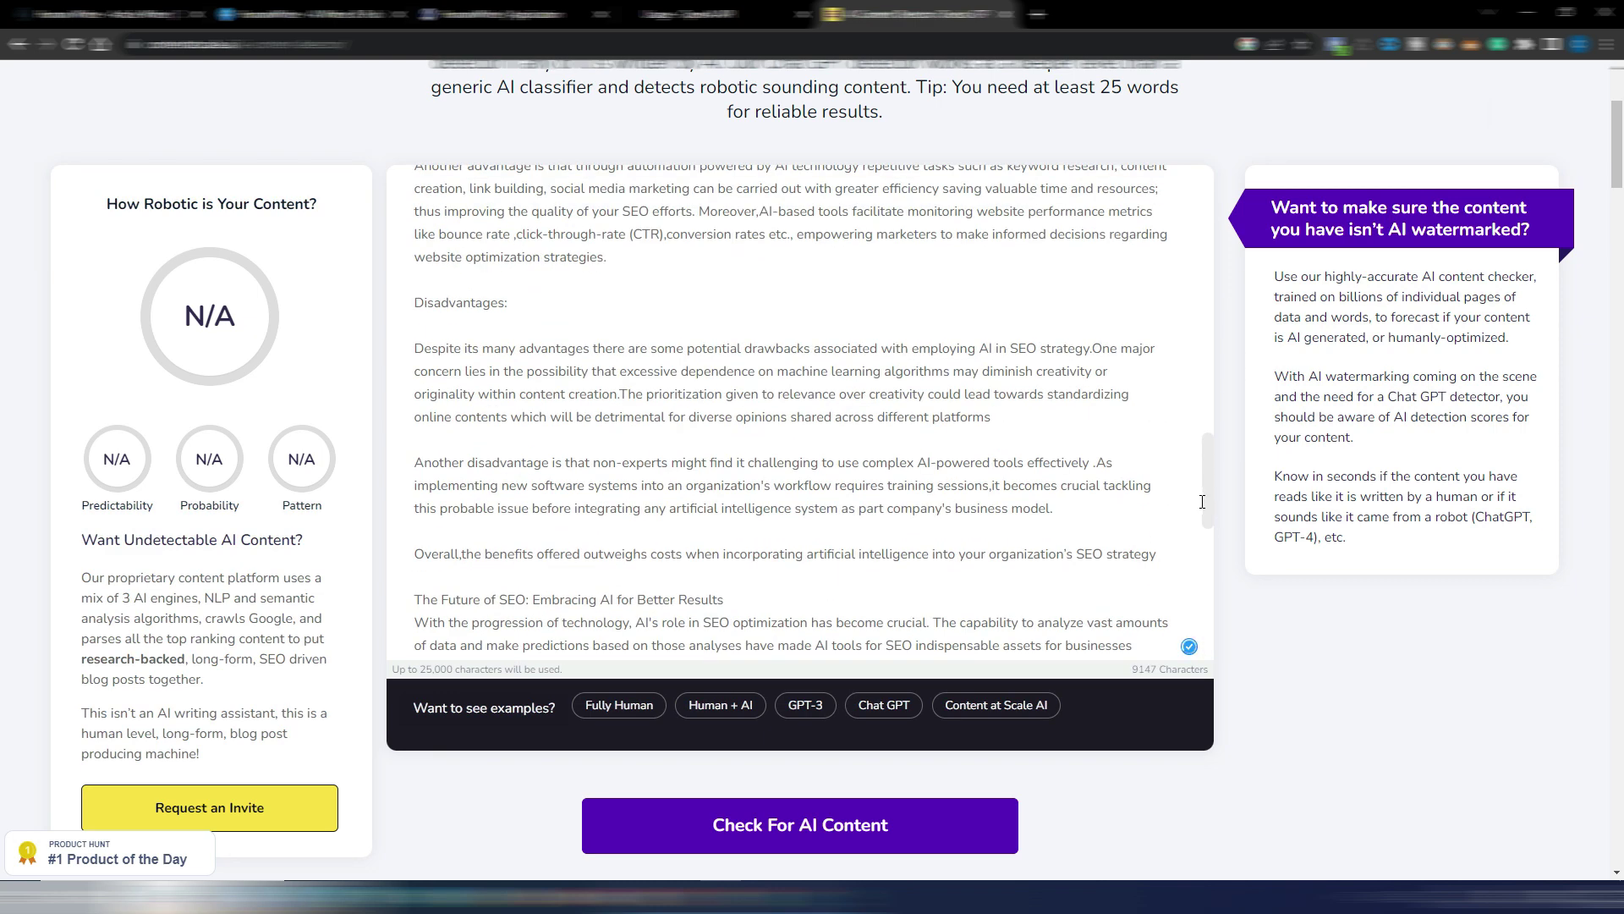
pyautogui.scroll(5, 1207, 190)
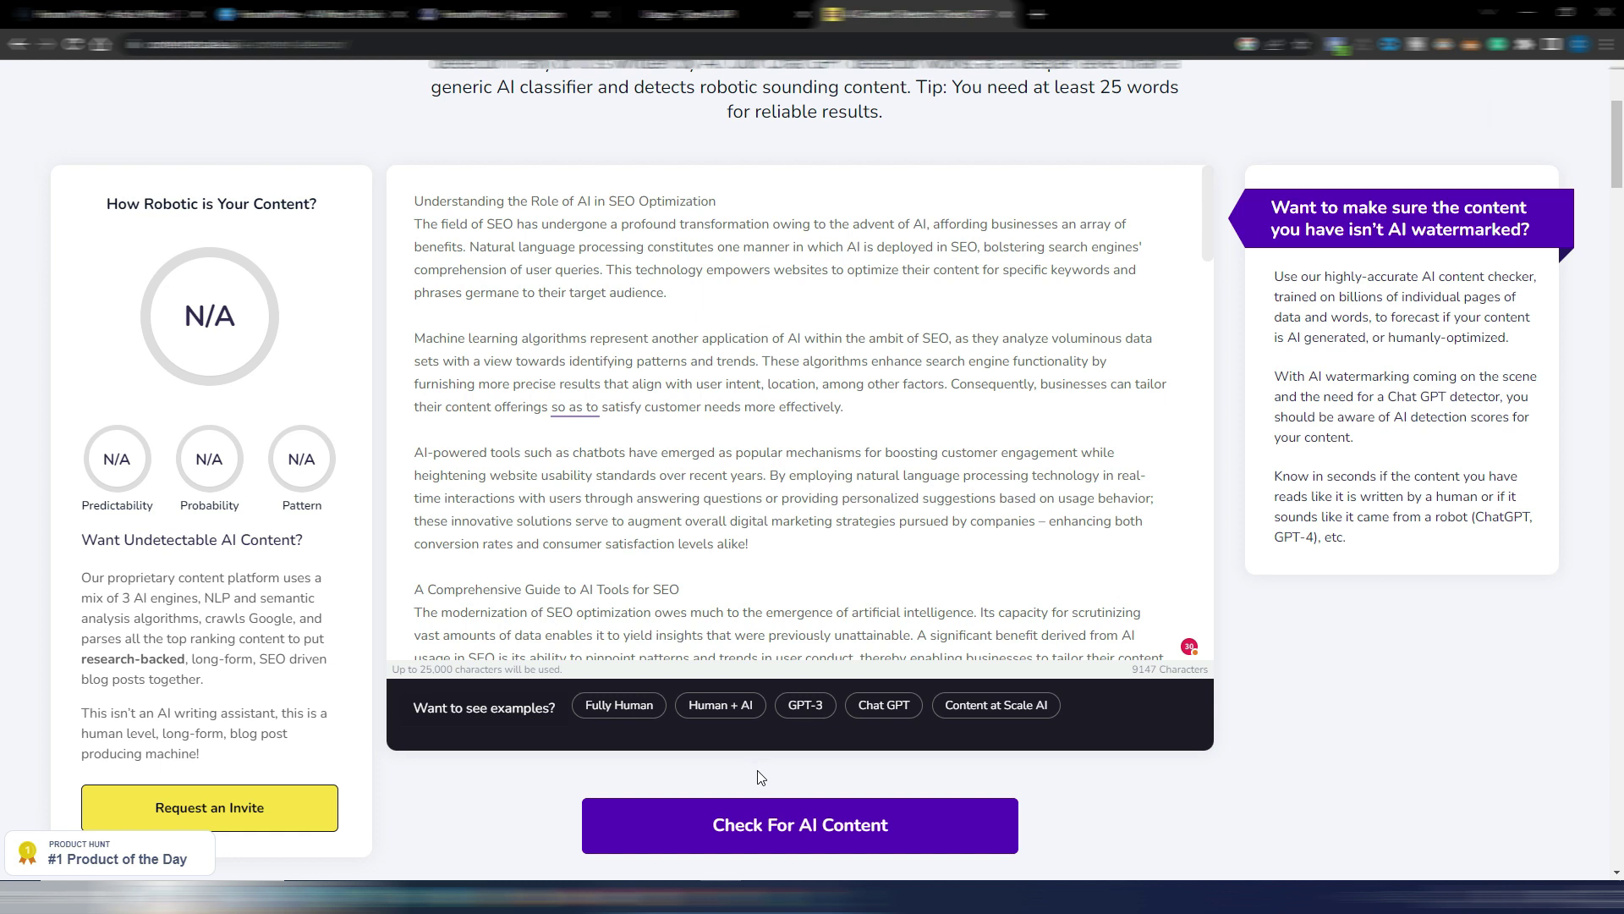
pyautogui.click(759, 824)
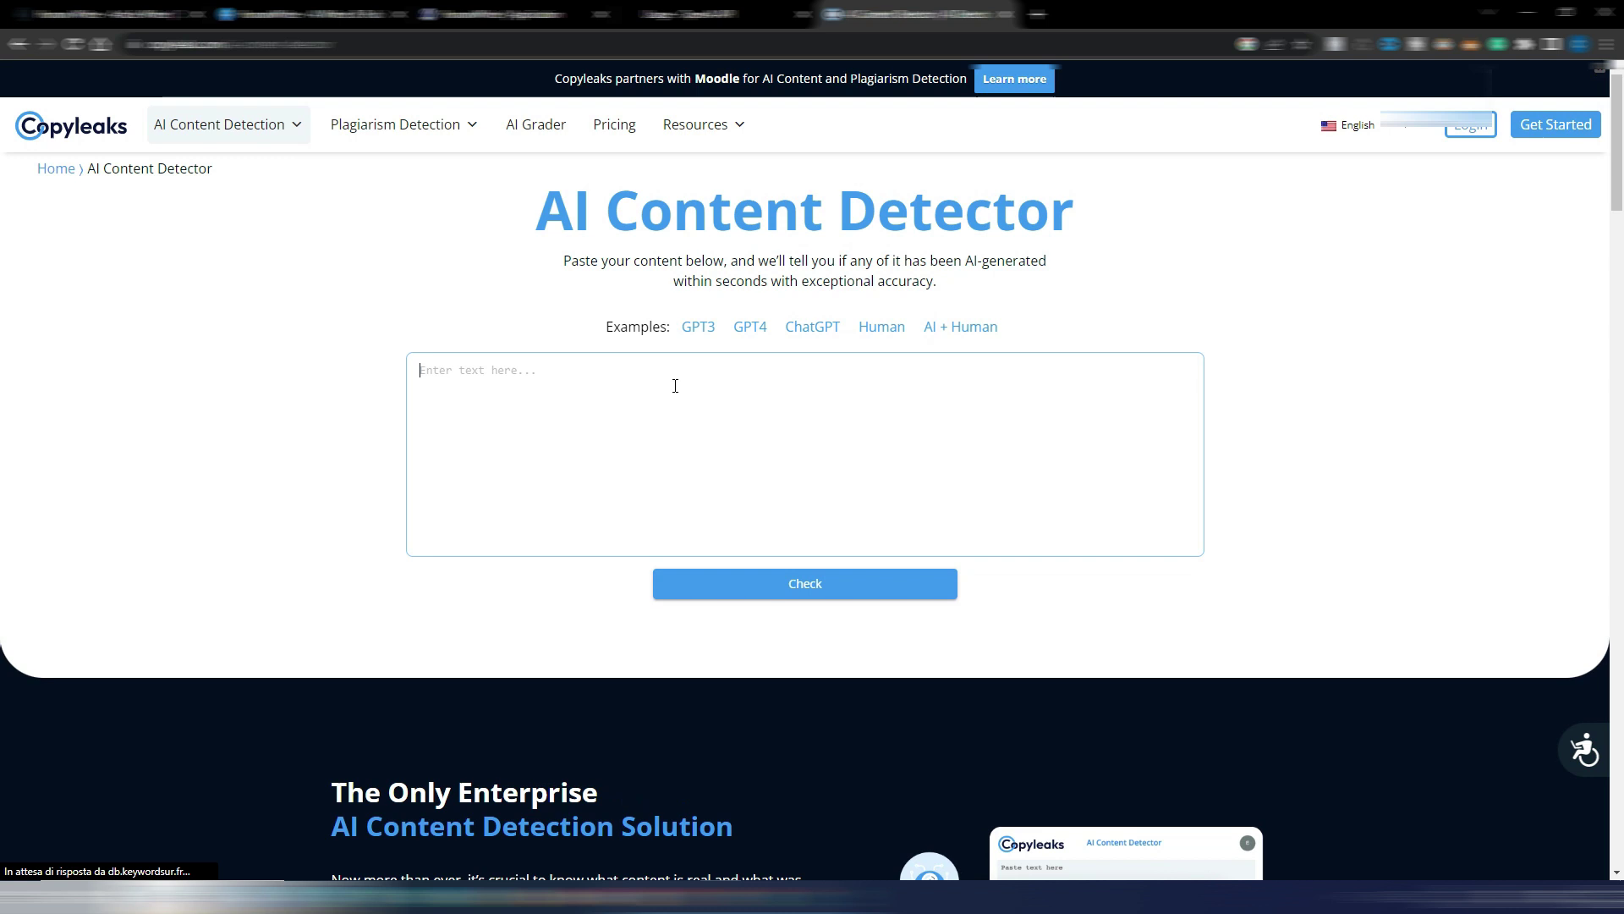
# Step: Check the pasted article in Copyleaks ('This is human text'), then return to the HumanWriter editor
pyautogui.click(680, 374)
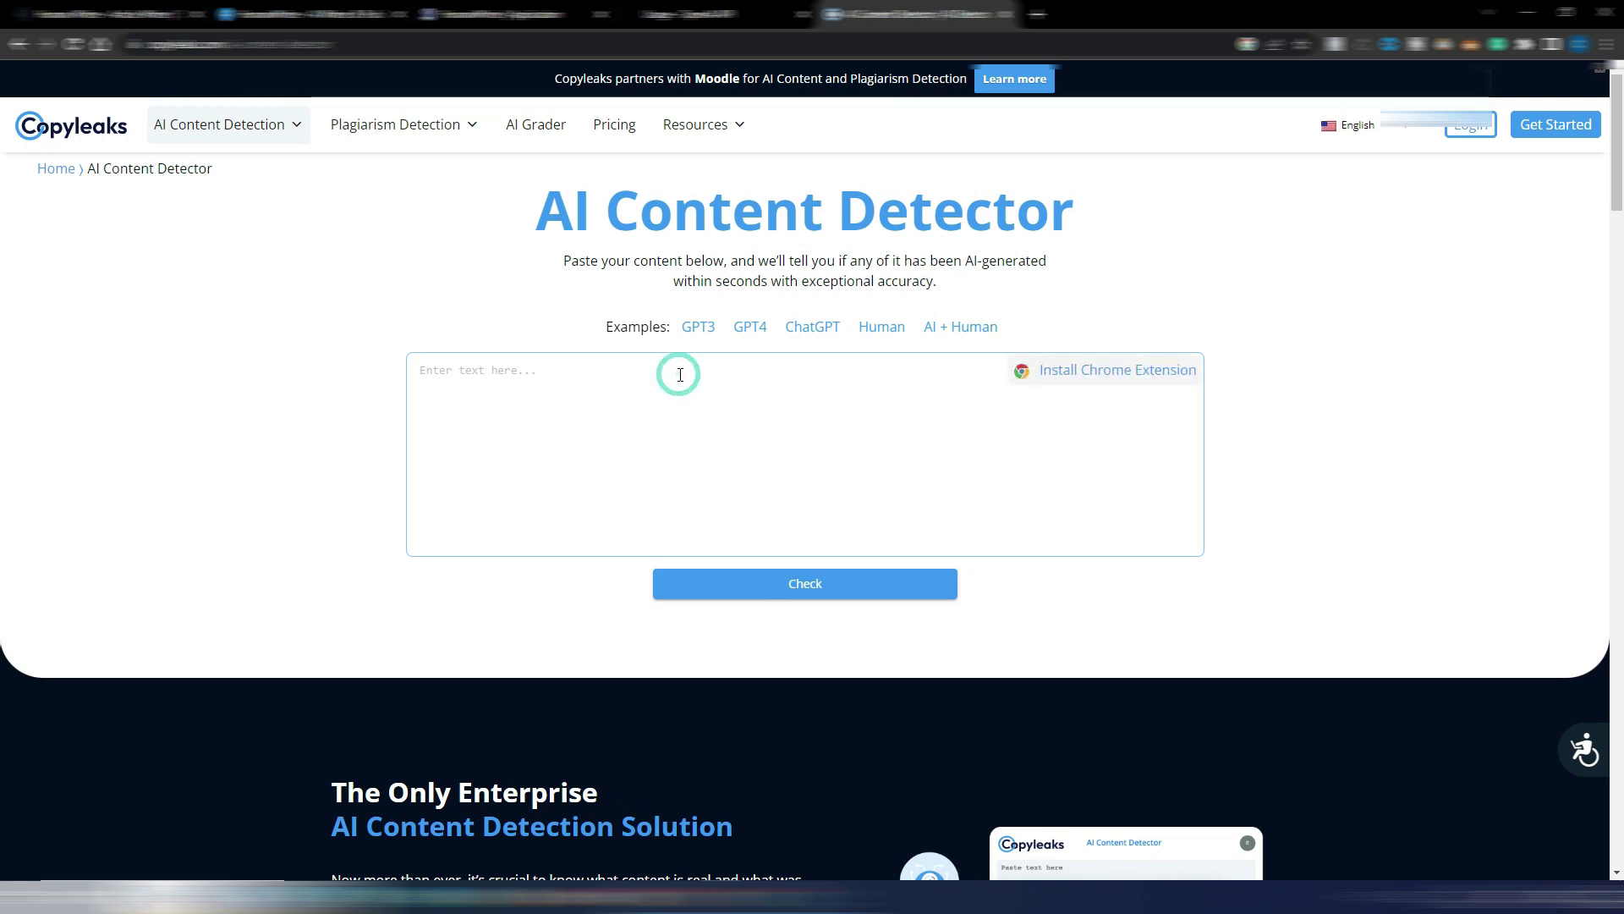
pyautogui.hotkey('ctrl', 'v')
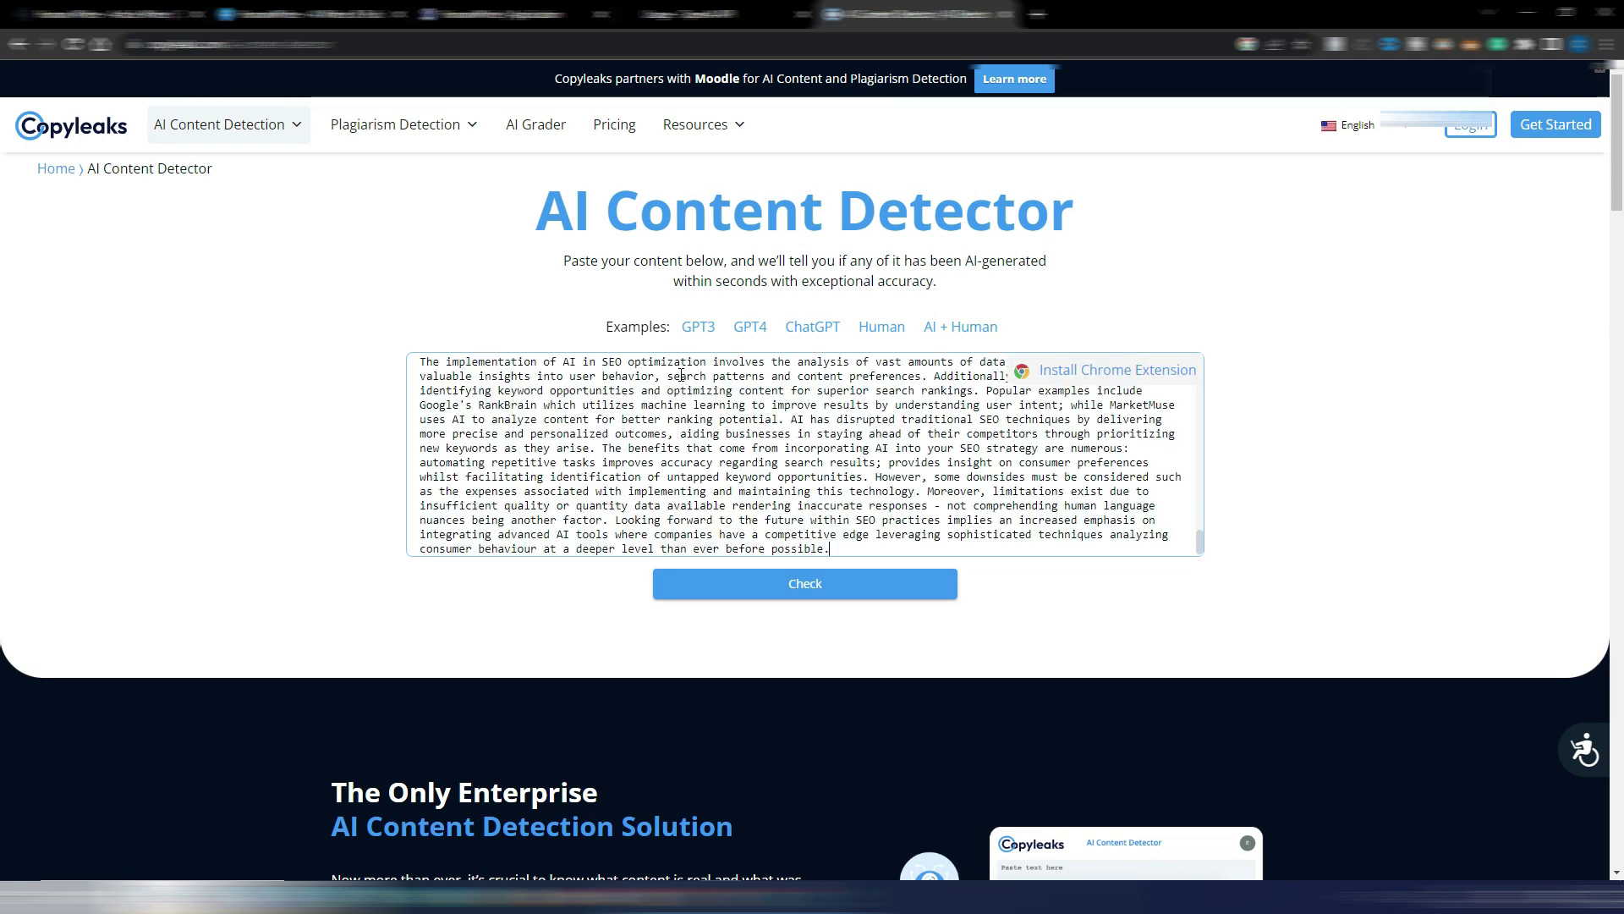
pyautogui.click(819, 582)
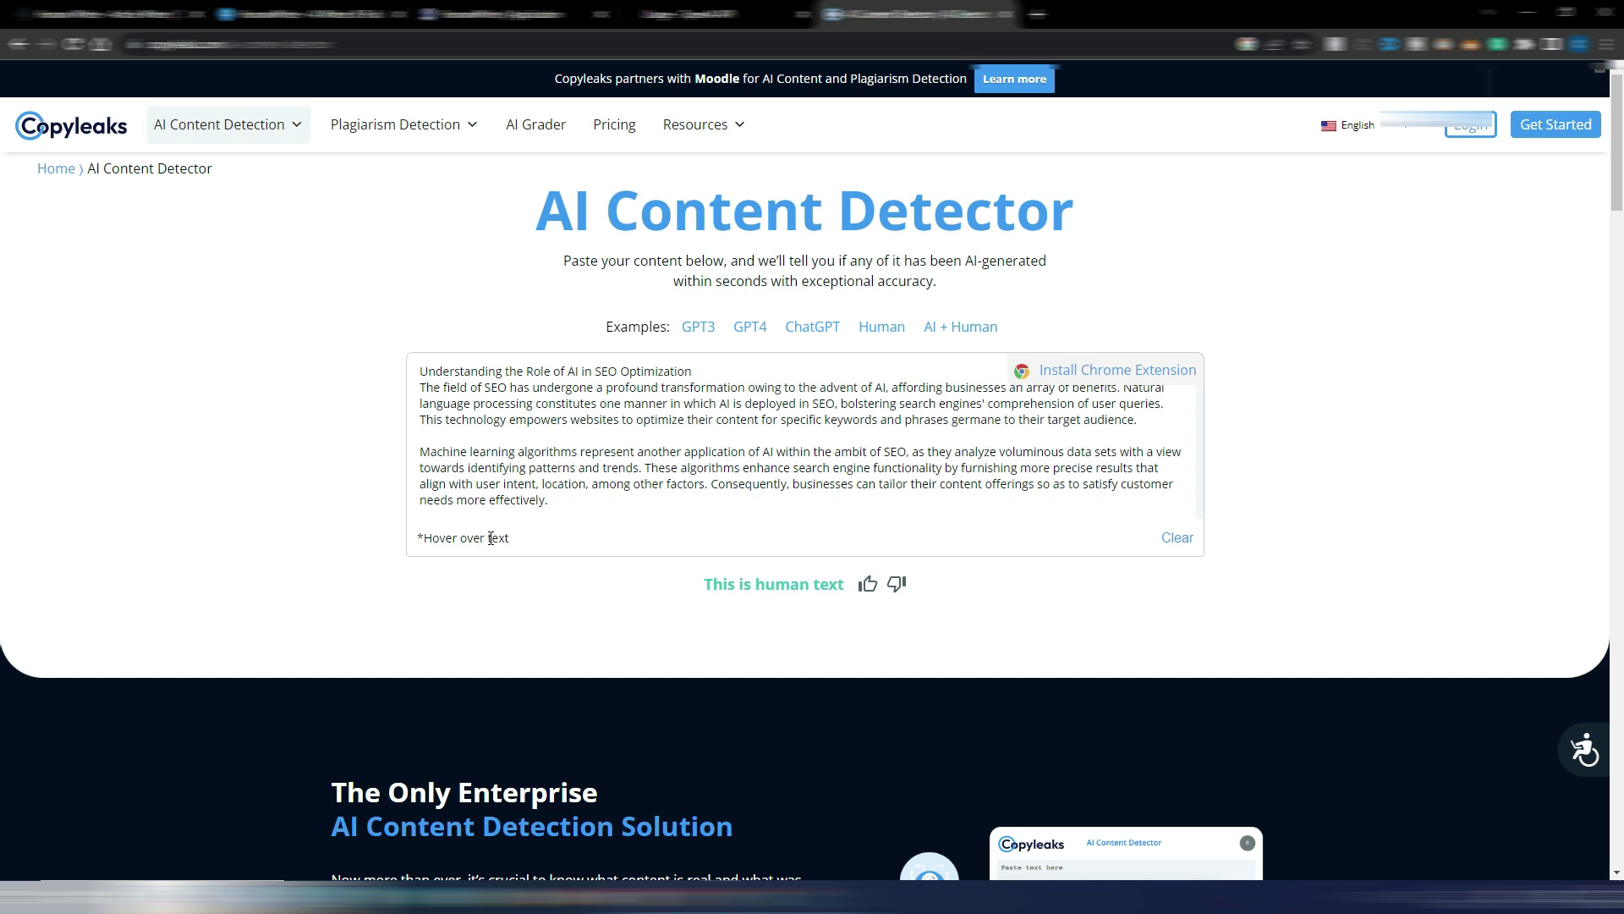
pyautogui.moveTo(562, 475)
pyautogui.scroll(-10, 812, 443)
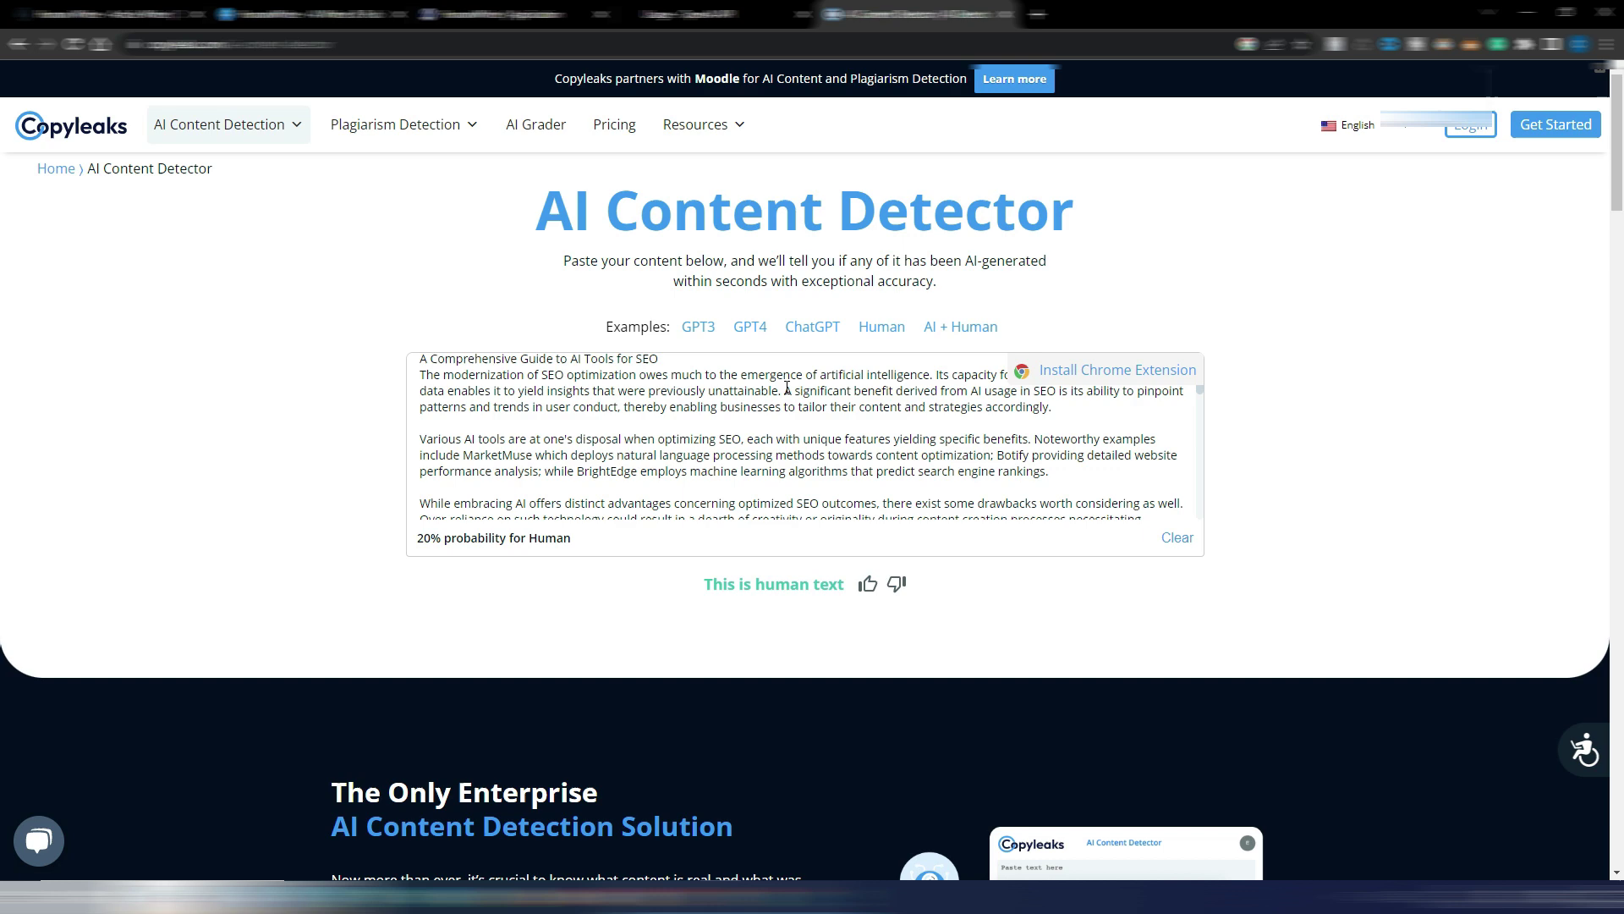
pyautogui.scroll(-12, 785, 391)
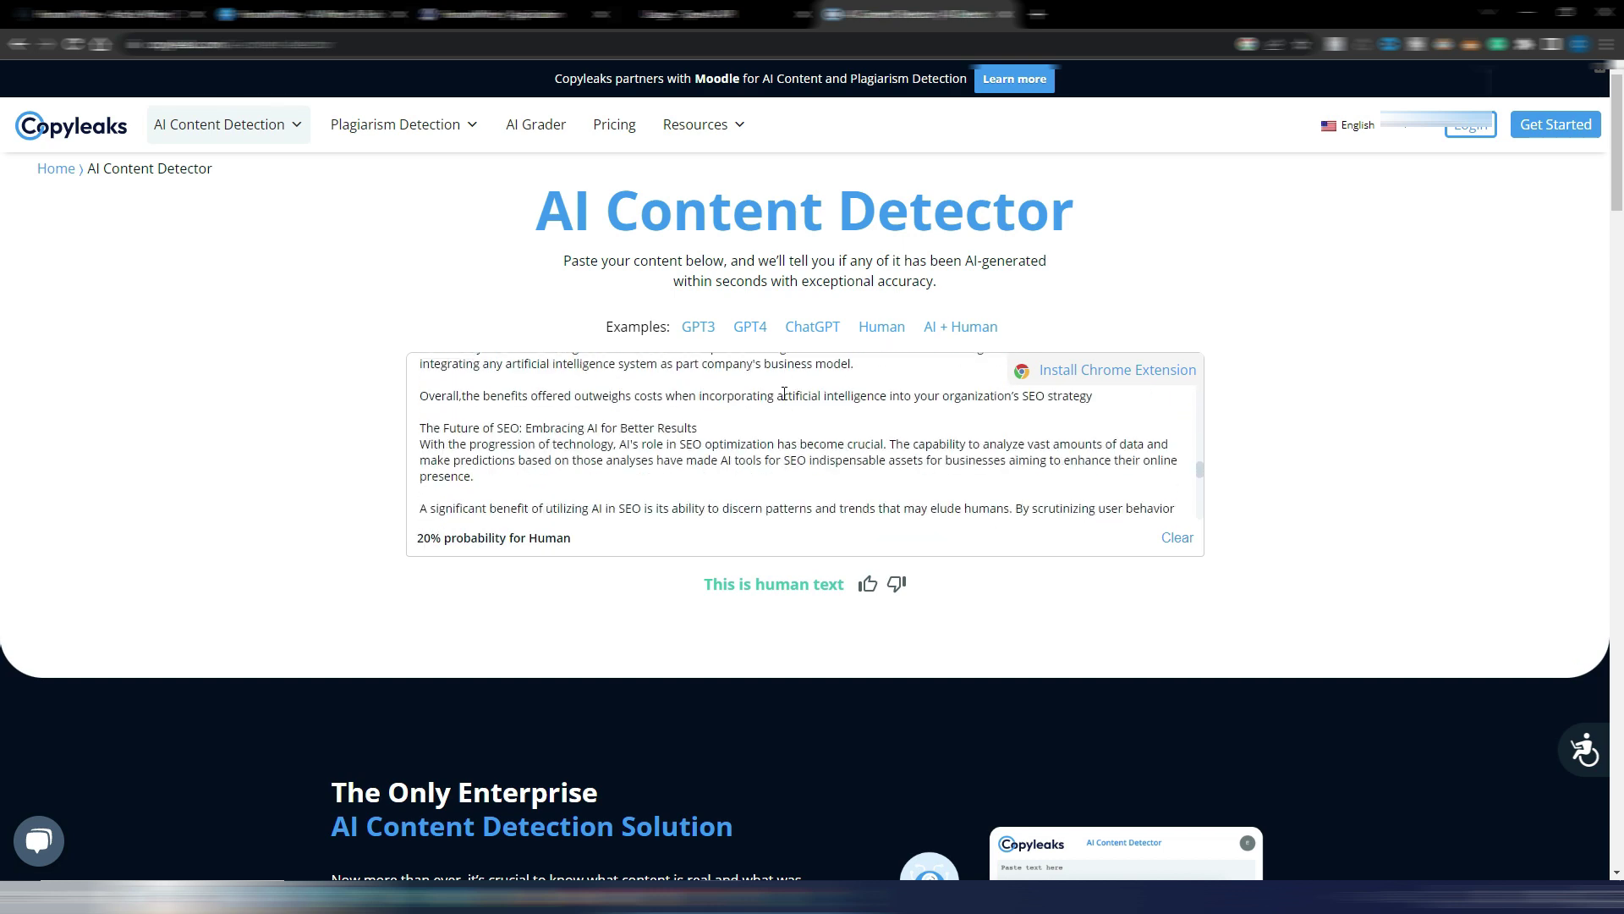
pyautogui.scroll(-3, 784, 394)
pyautogui.scroll(15, 787, 398)
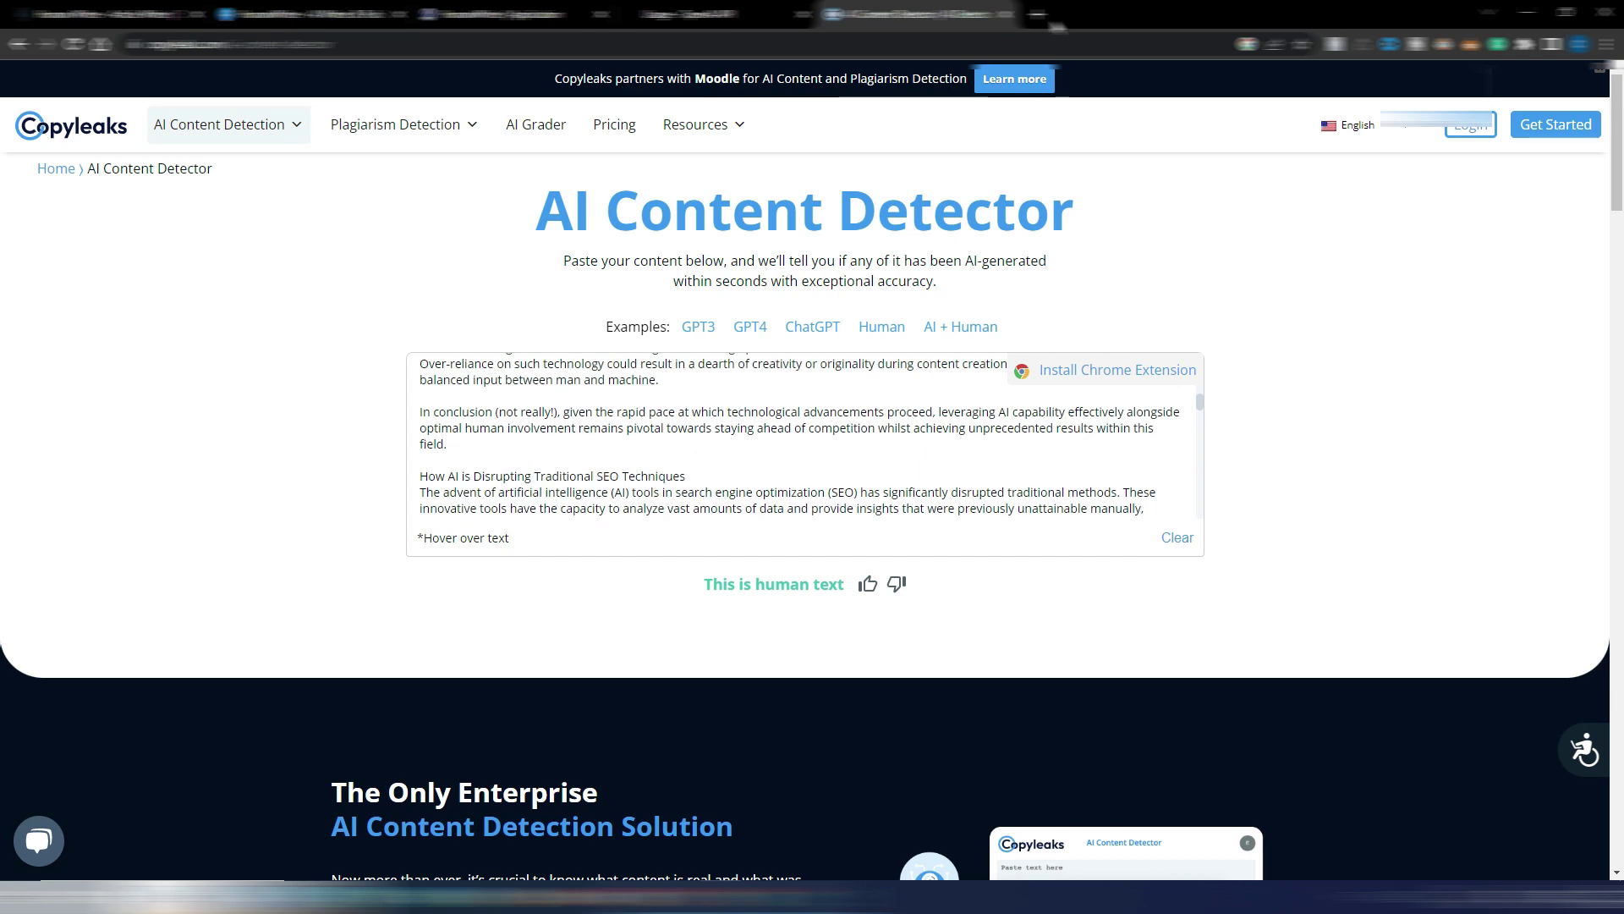
pyautogui.click(499, 14)
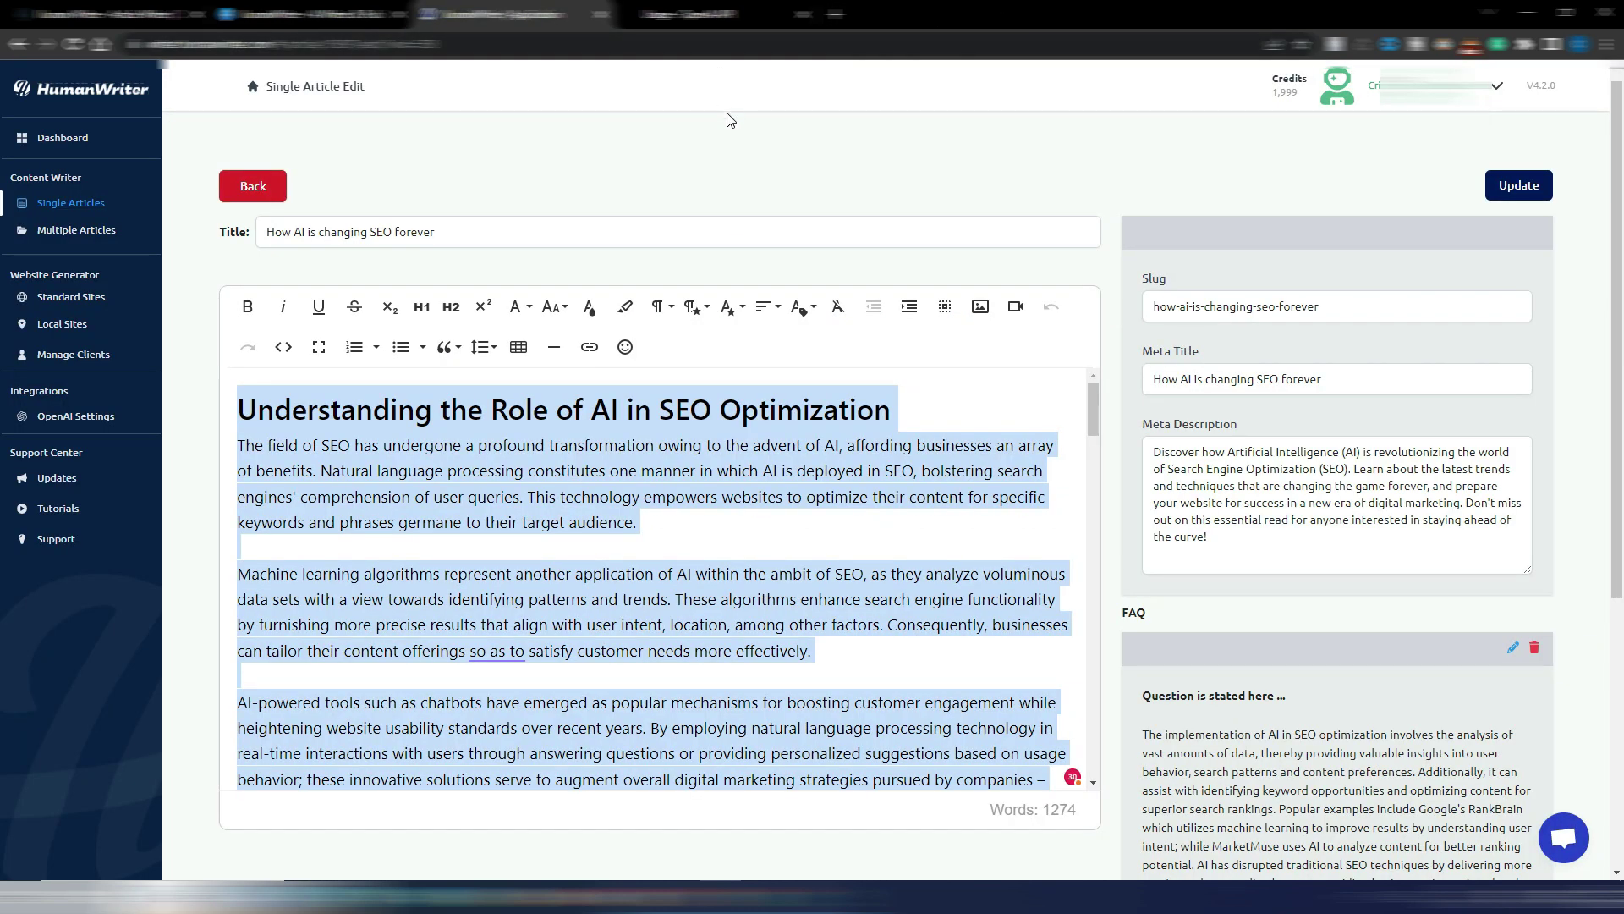
pyautogui.click(937, 530)
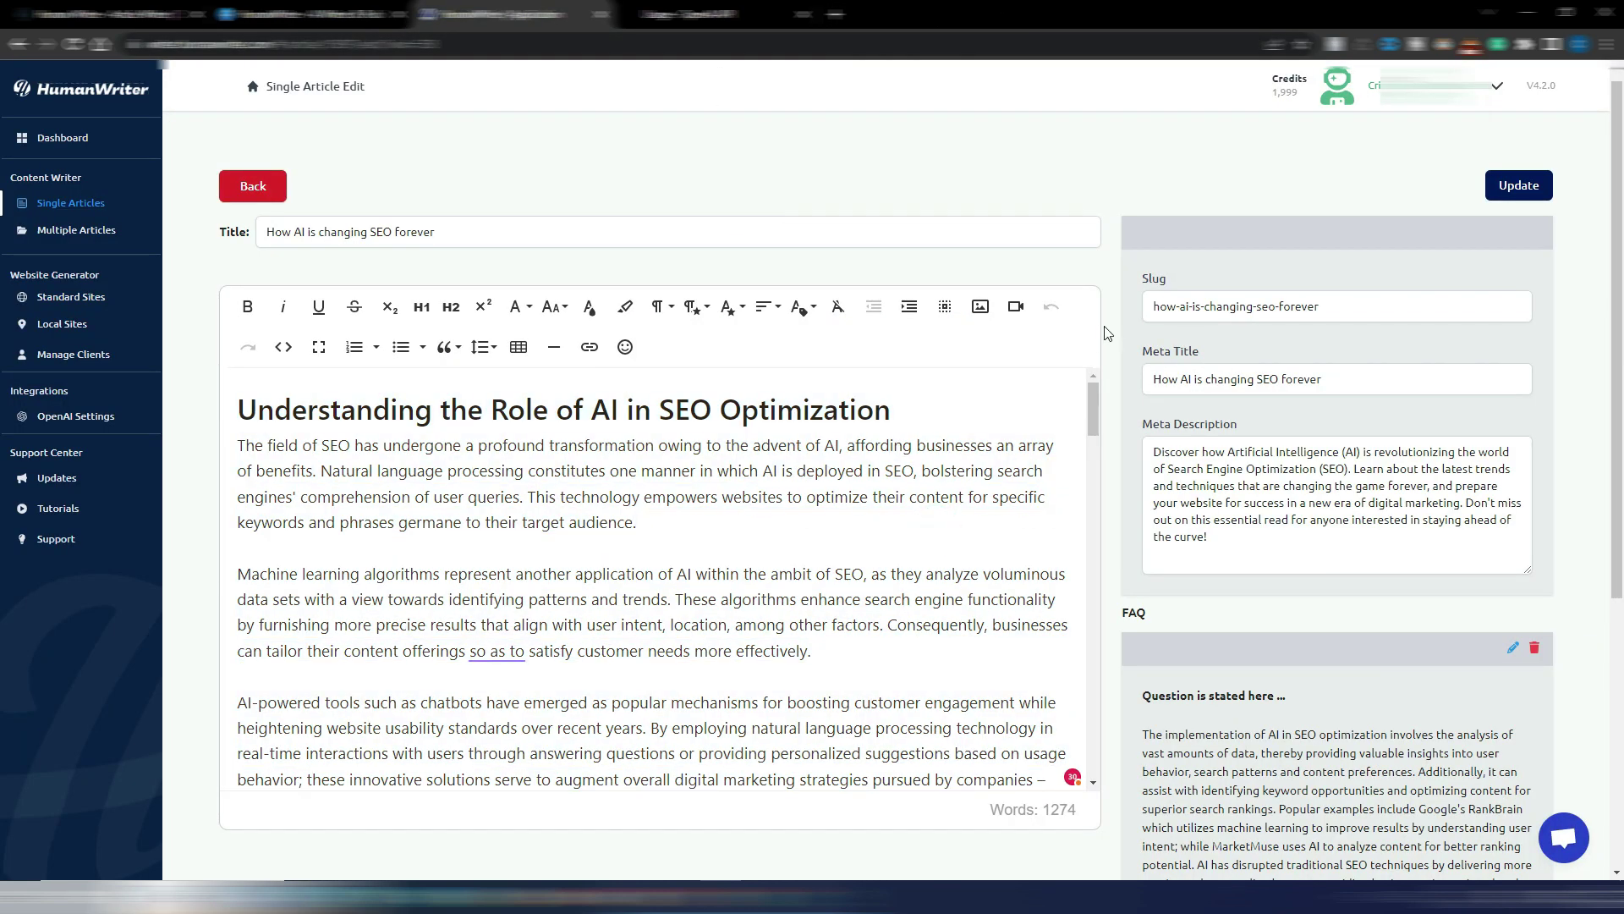
pyautogui.scroll(-2, 1108, 339)
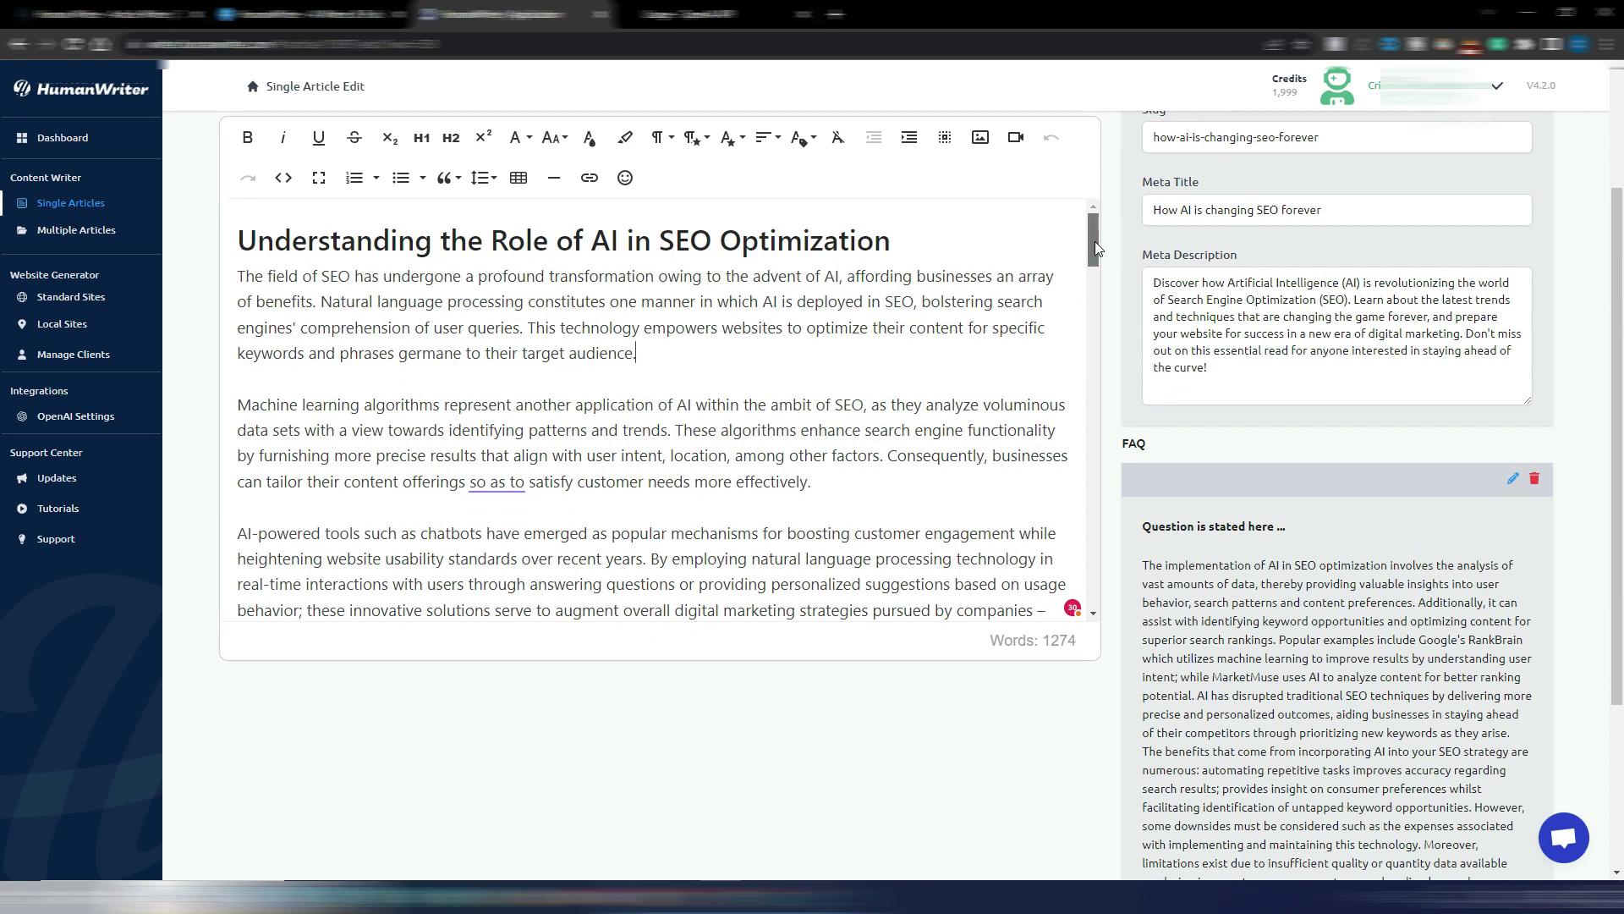
pyautogui.moveTo(1094, 242); pyautogui.dragTo(1093, 379)
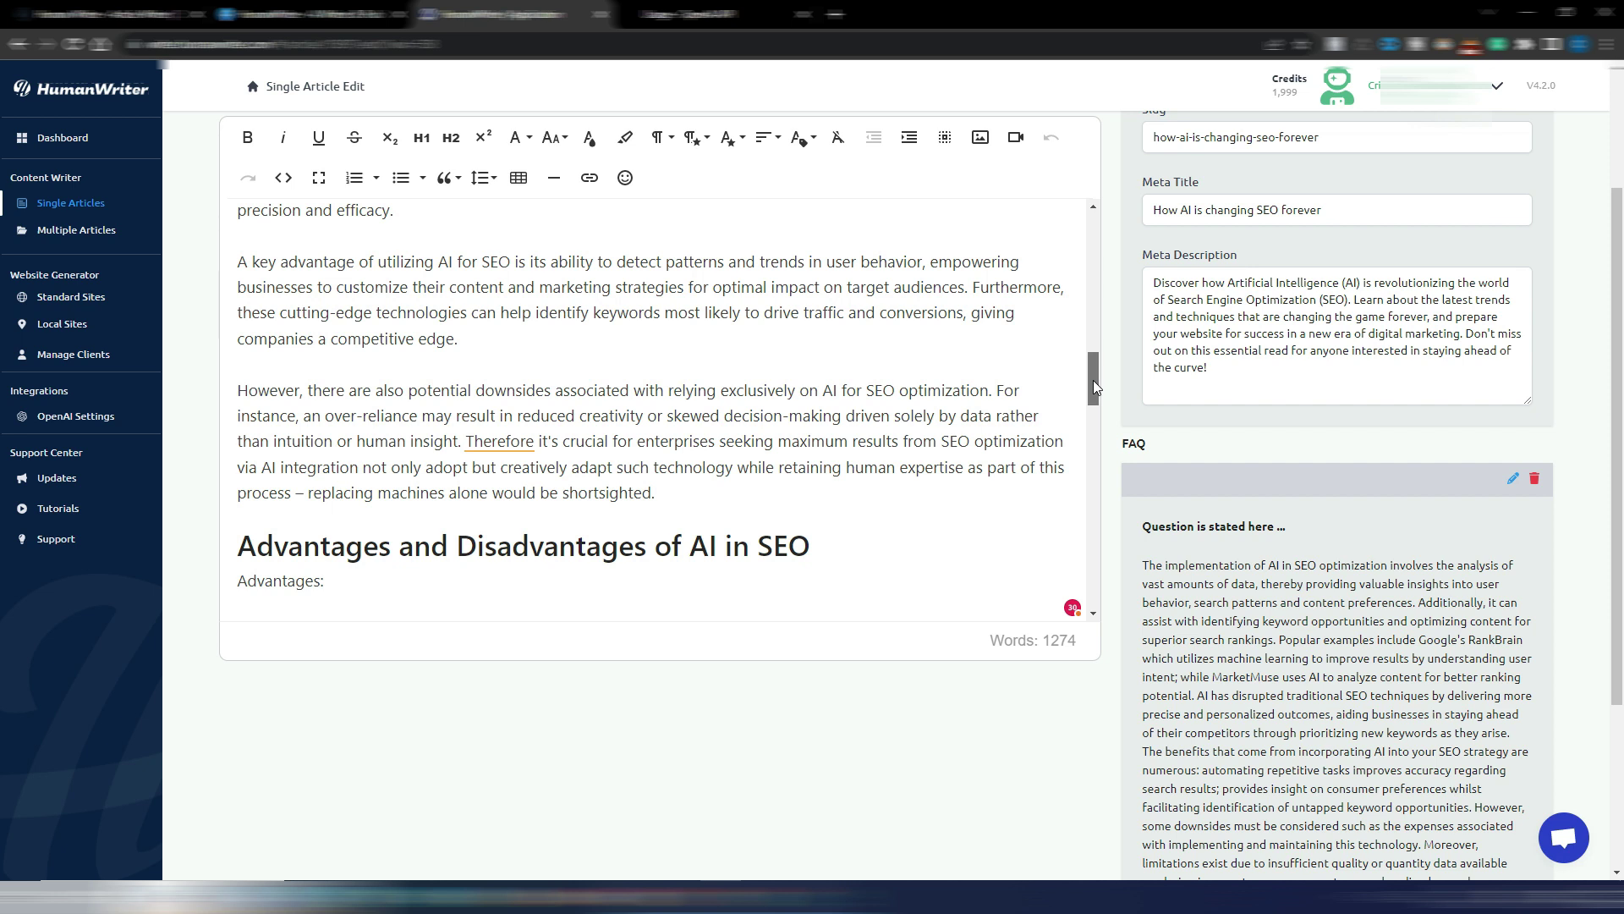
pyautogui.moveTo(1094, 379); pyautogui.dragTo(1094, 382)
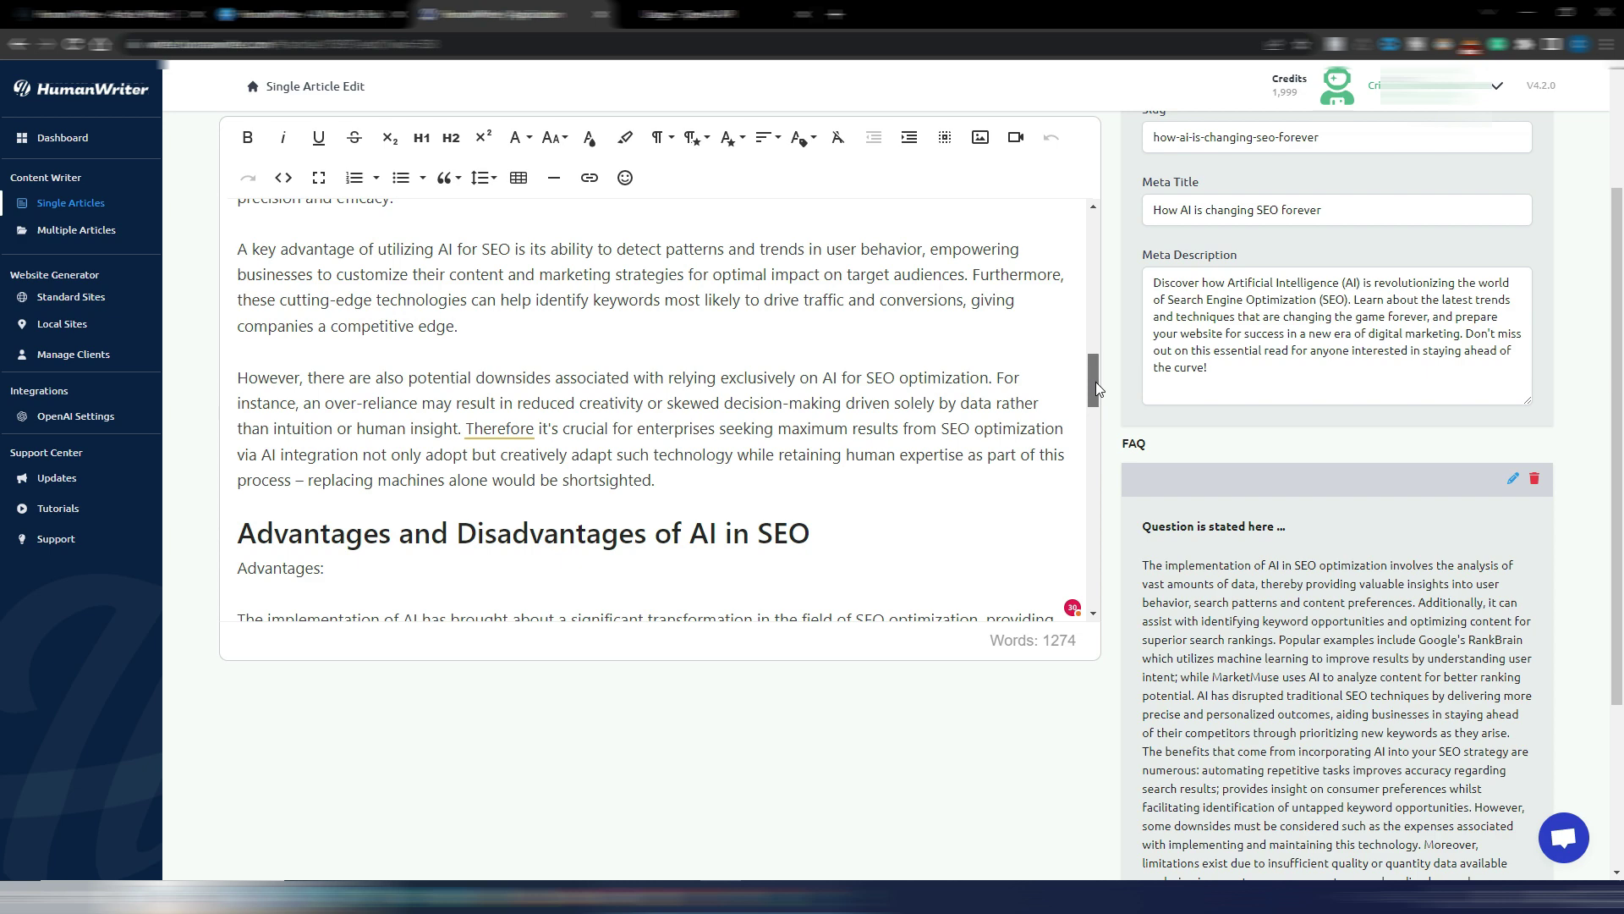
pyautogui.moveTo(1095, 383); pyautogui.dragTo(1118, 299)
pyautogui.scroll(3, 1116, 296)
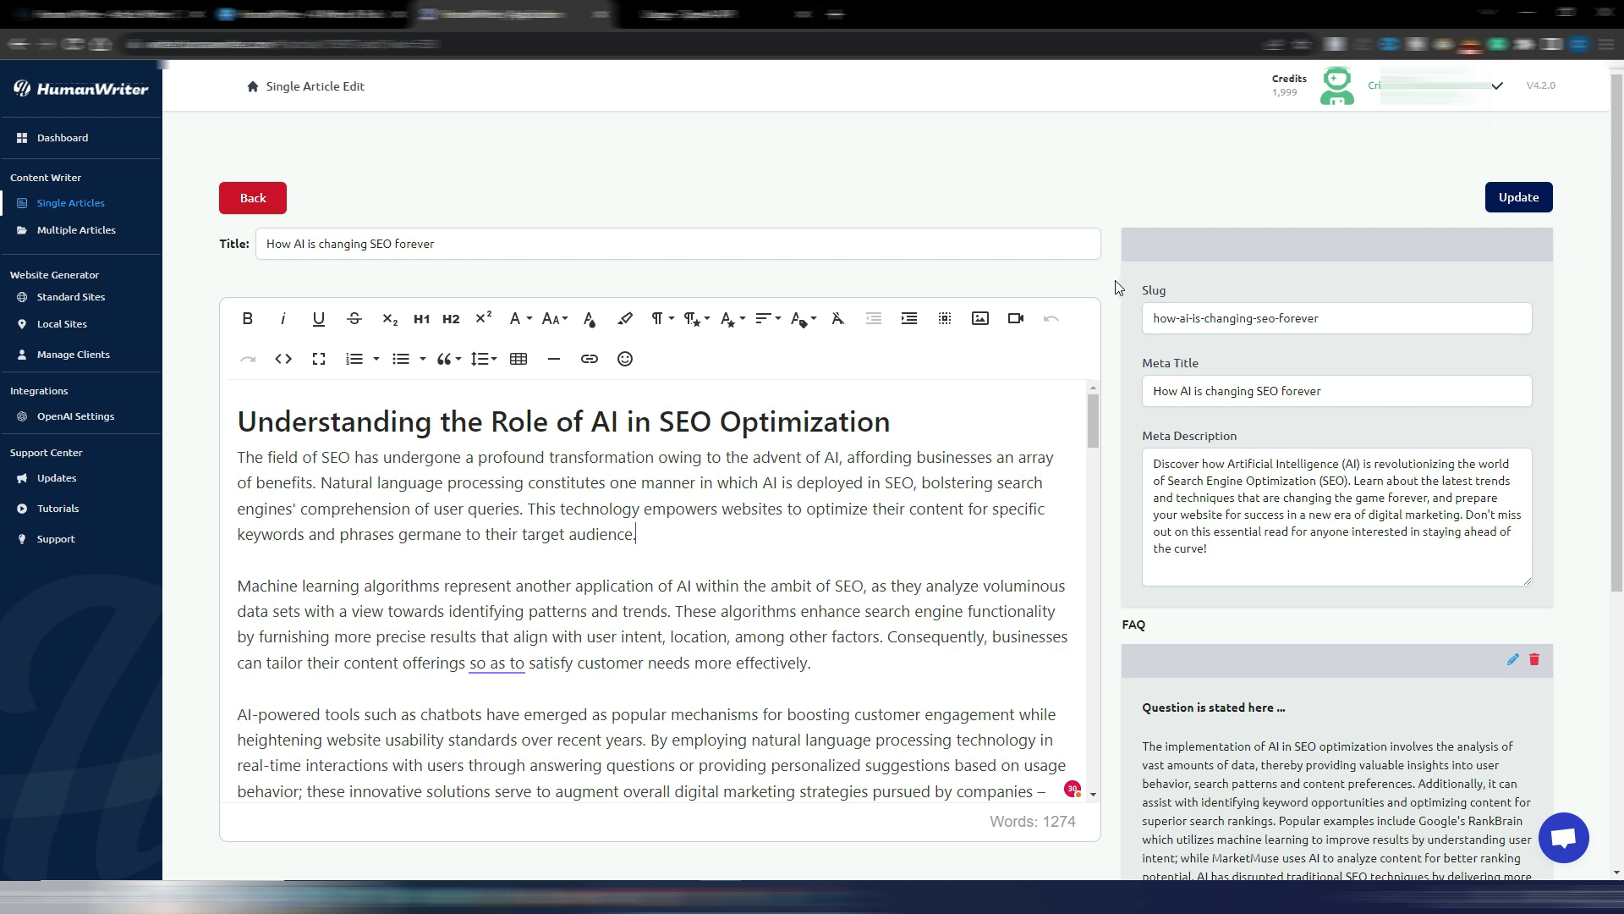
# Step: Reload the OpenAI usage page to see $0.01 spent on 20 Apr, then return to the article
pyautogui.click(677, 15)
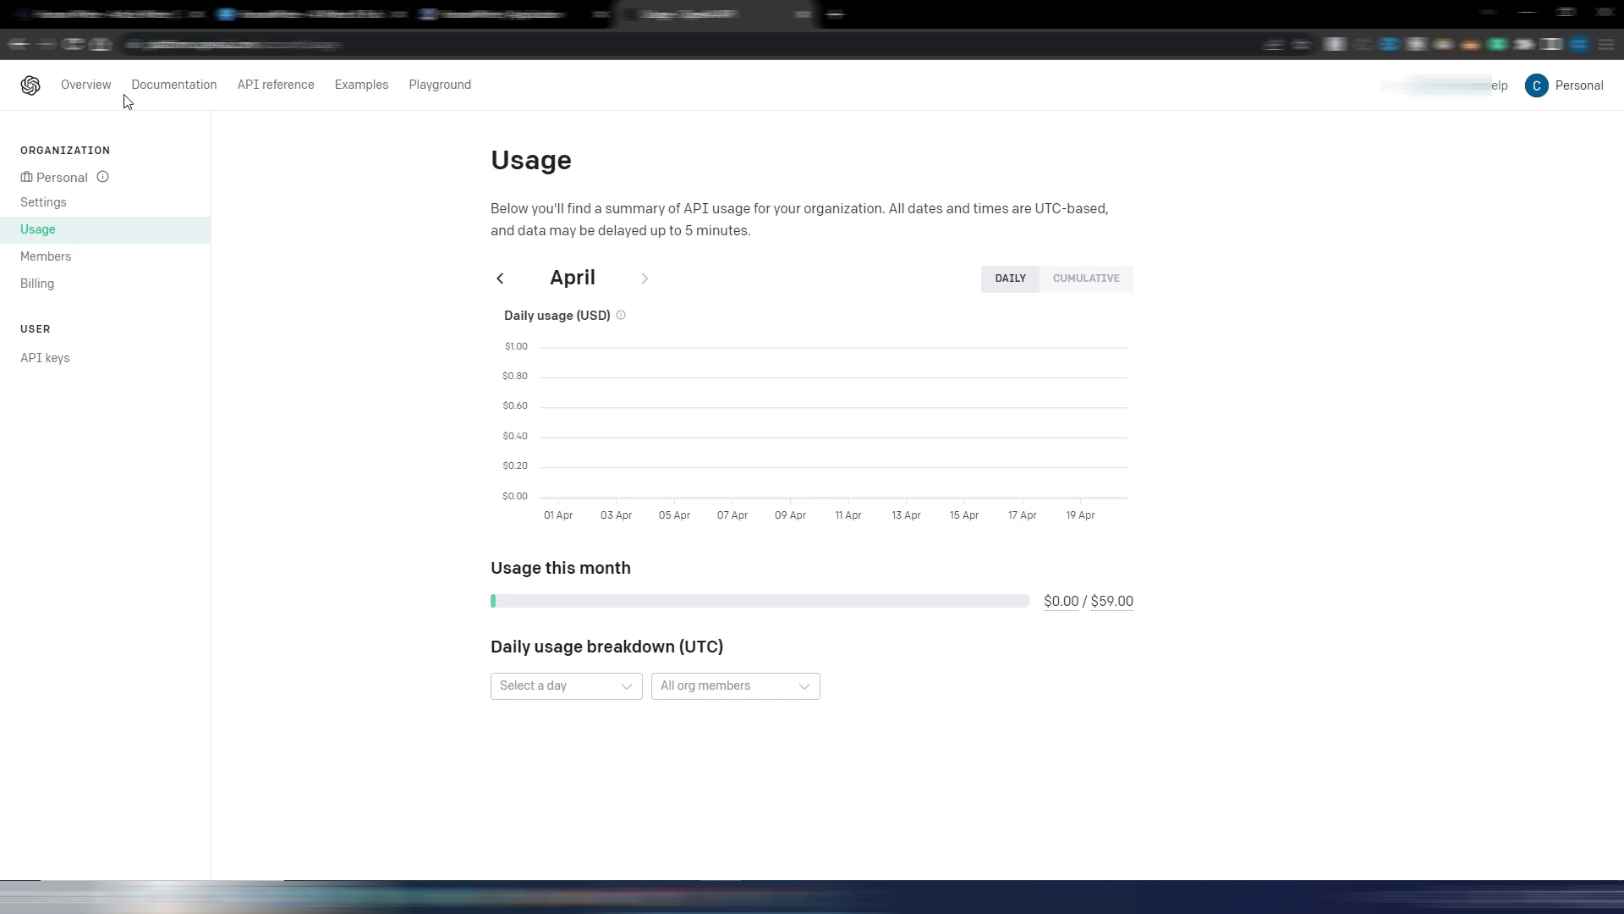
pyautogui.click(72, 44)
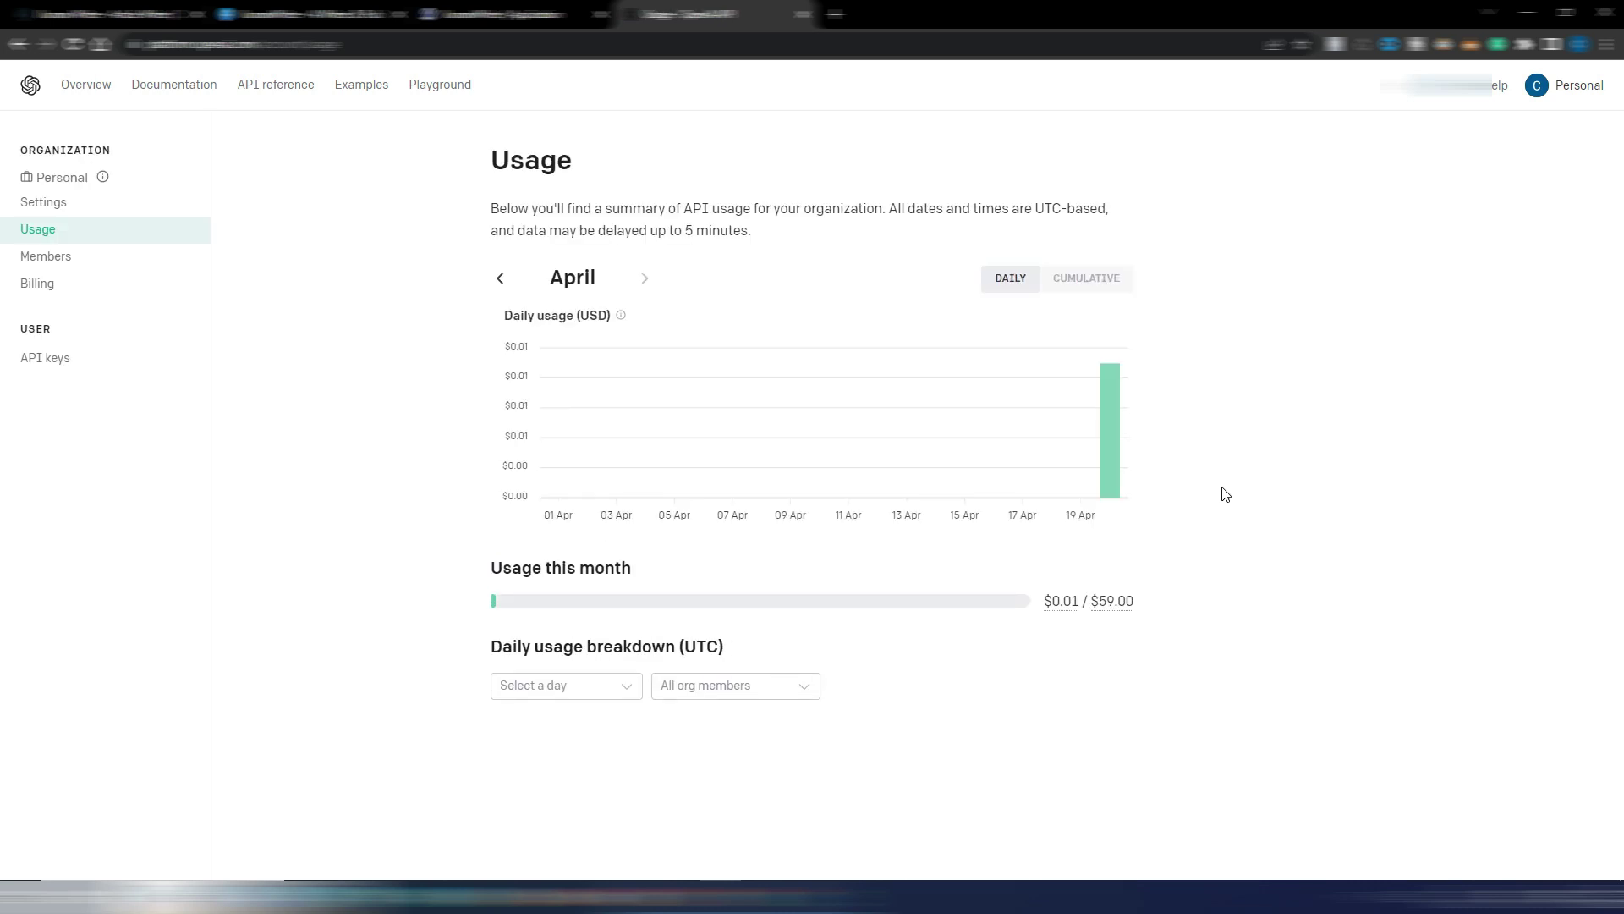
pyautogui.moveTo(1112, 484)
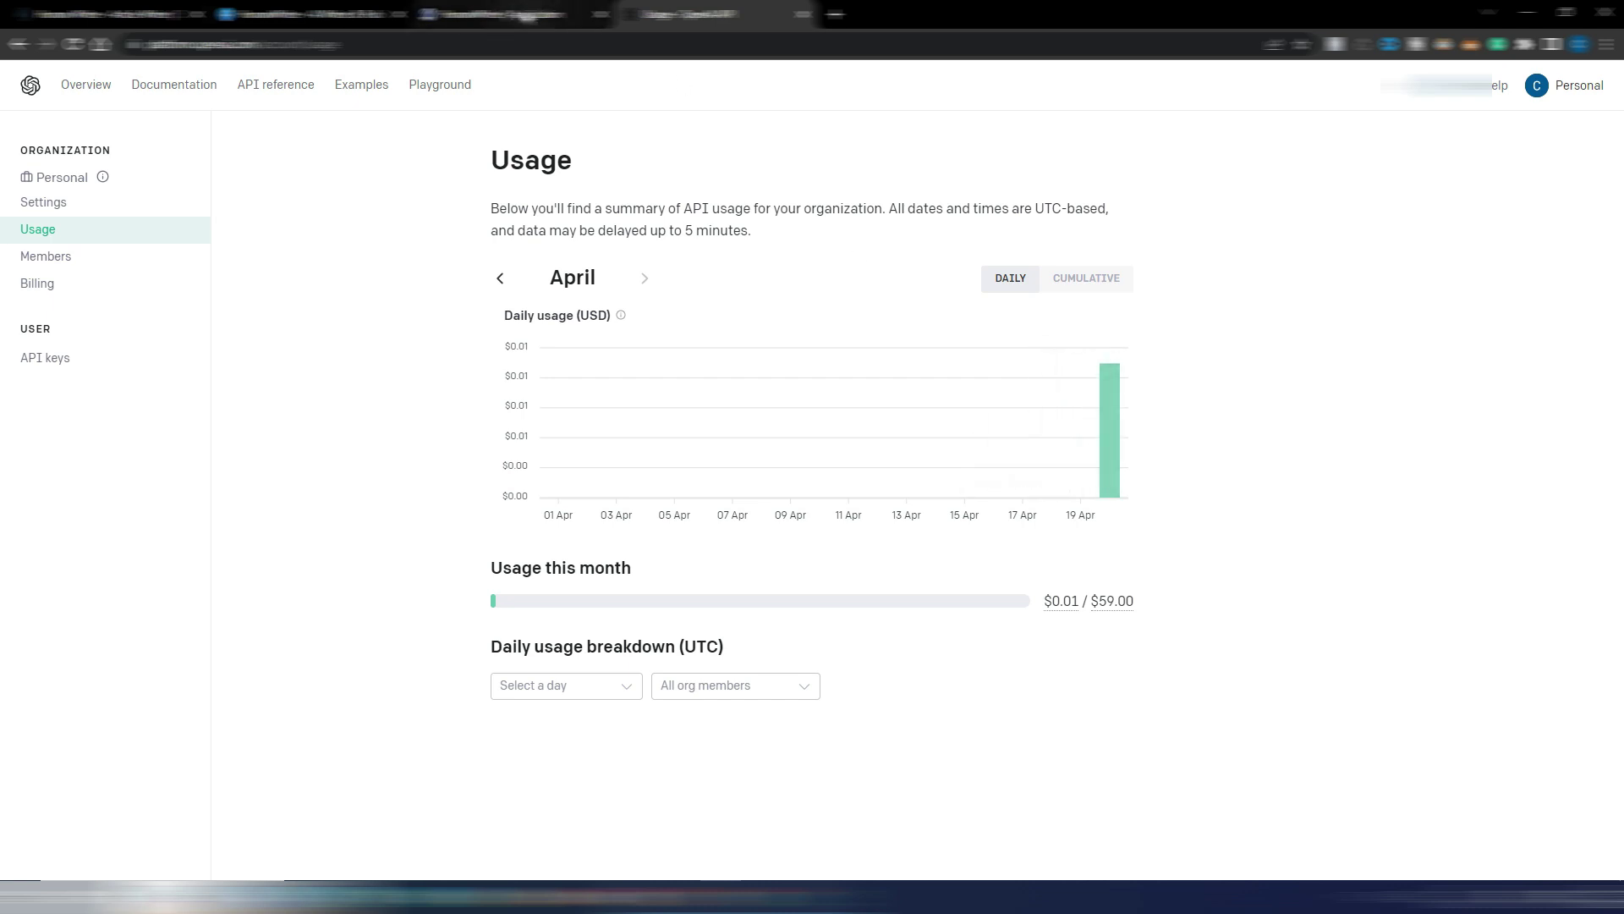
pyautogui.click(495, 15)
pyautogui.scroll(-2, 1115, 406)
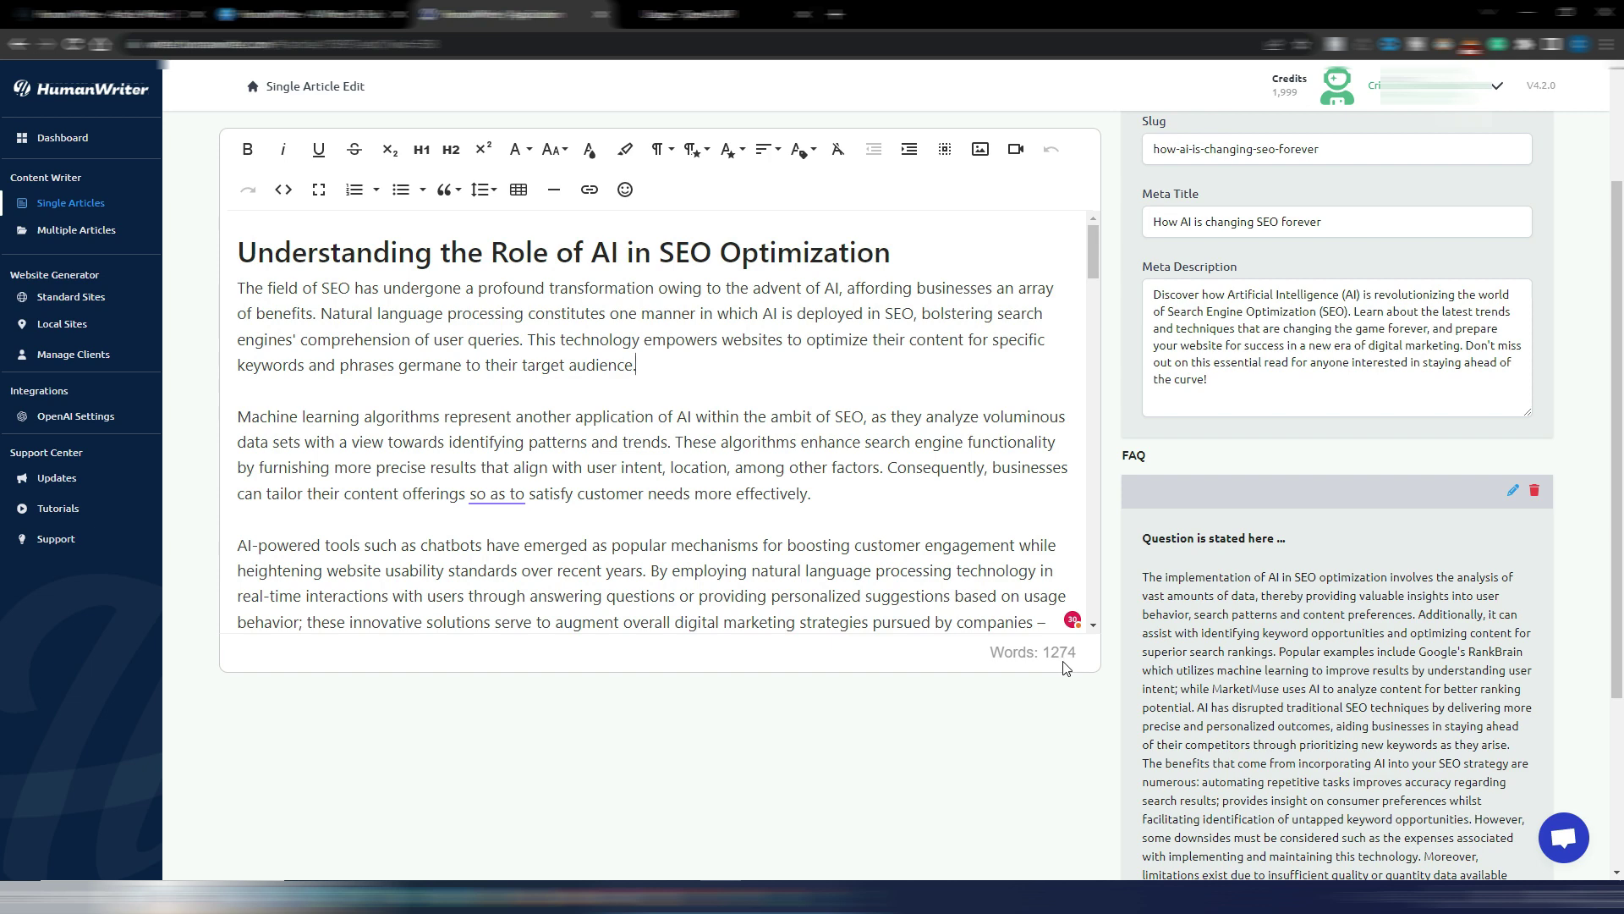
# Step: Look at the OpenAI usage page again and come back to the HumanWriter article editor
pyautogui.scroll(2, 1125, 432)
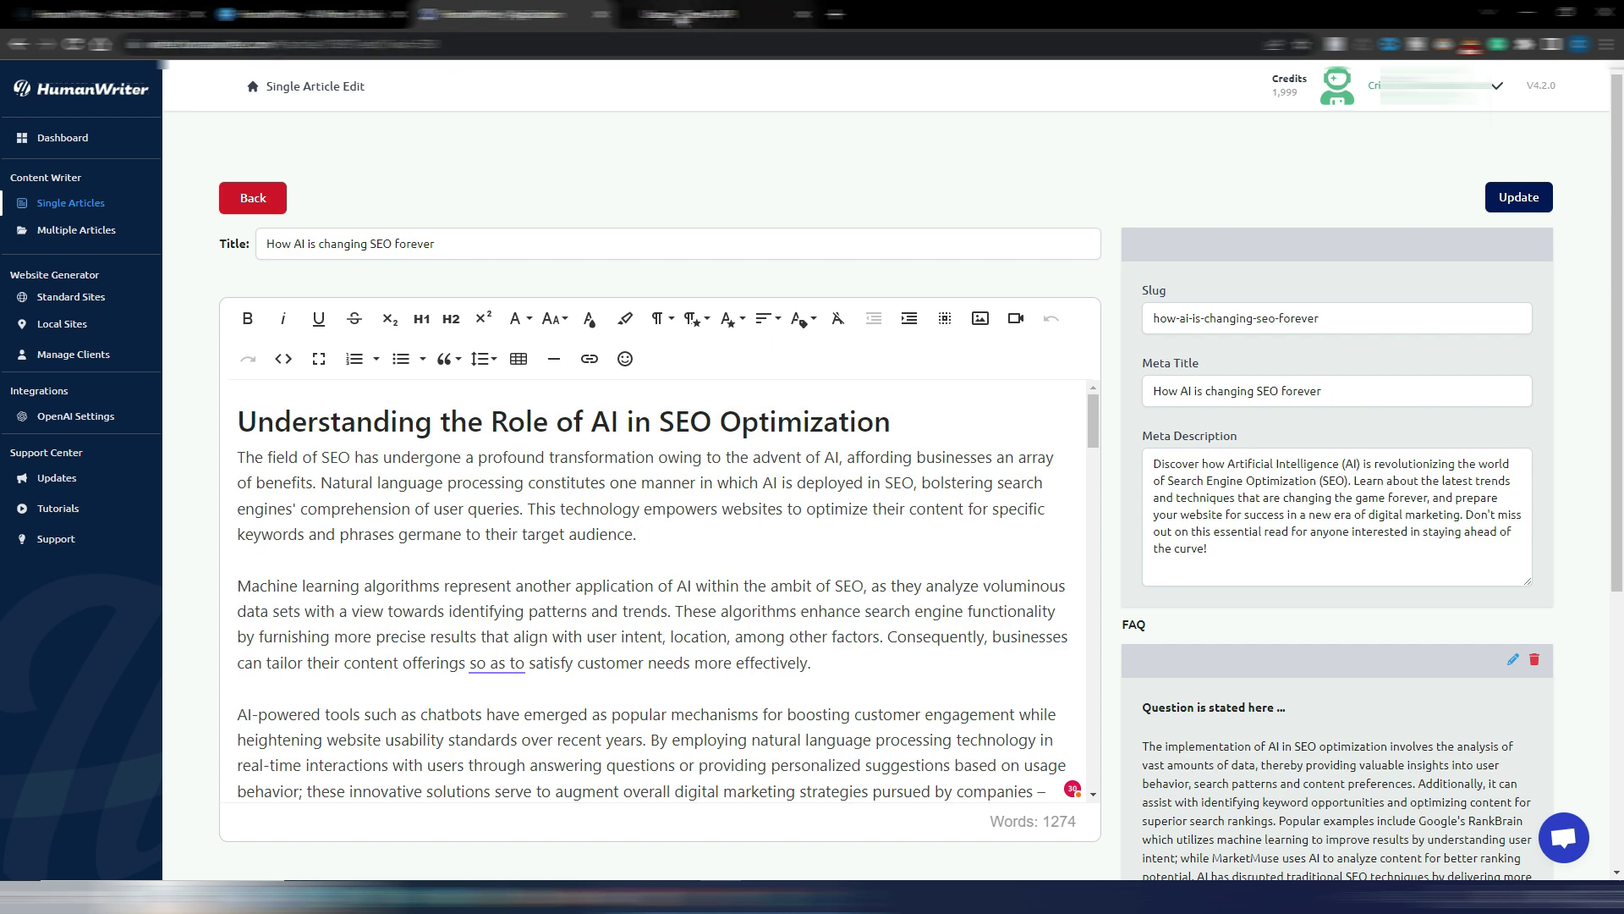
pyautogui.click(685, 13)
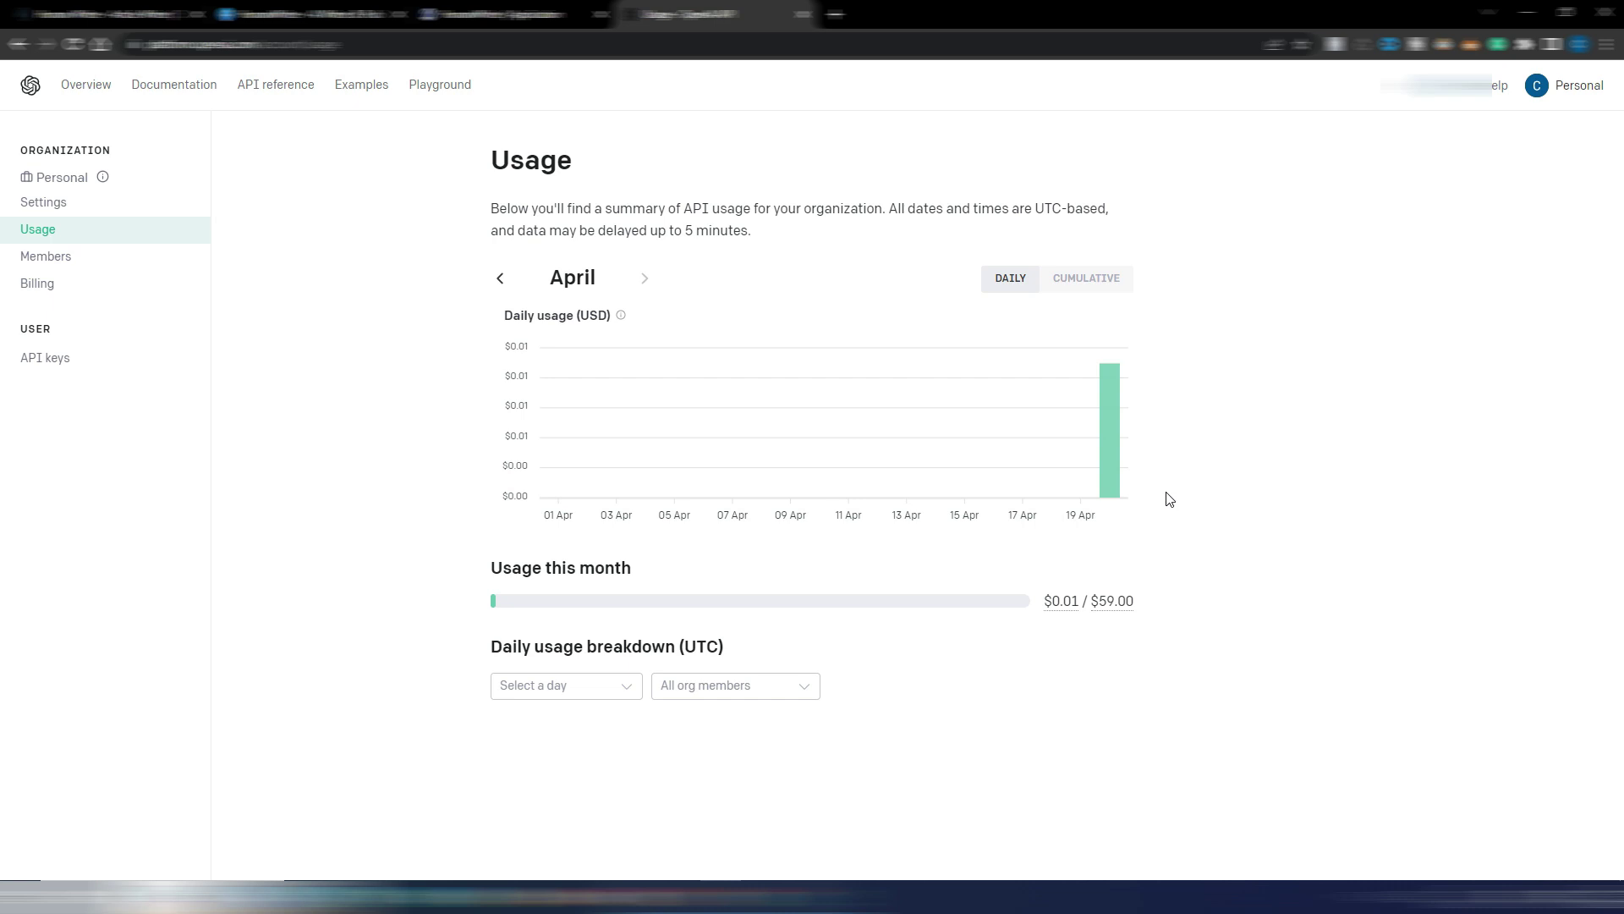
pyautogui.hotkey('ctrl', 'shift', 'Tab')
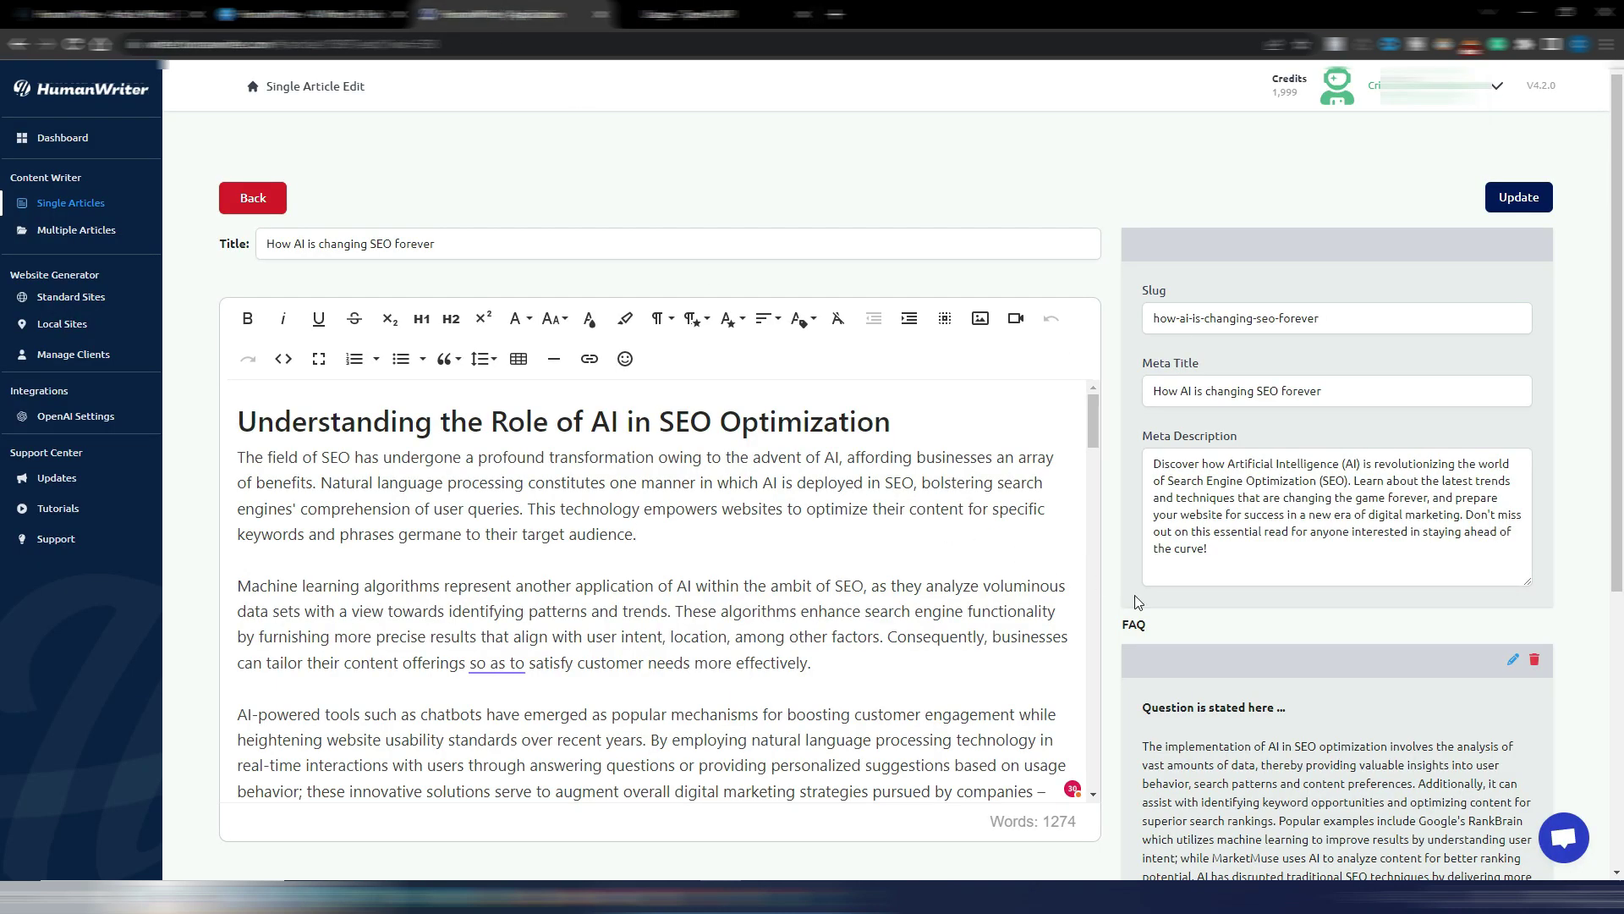
pyautogui.hotkey('ctrl', 'shift', 'Tab')
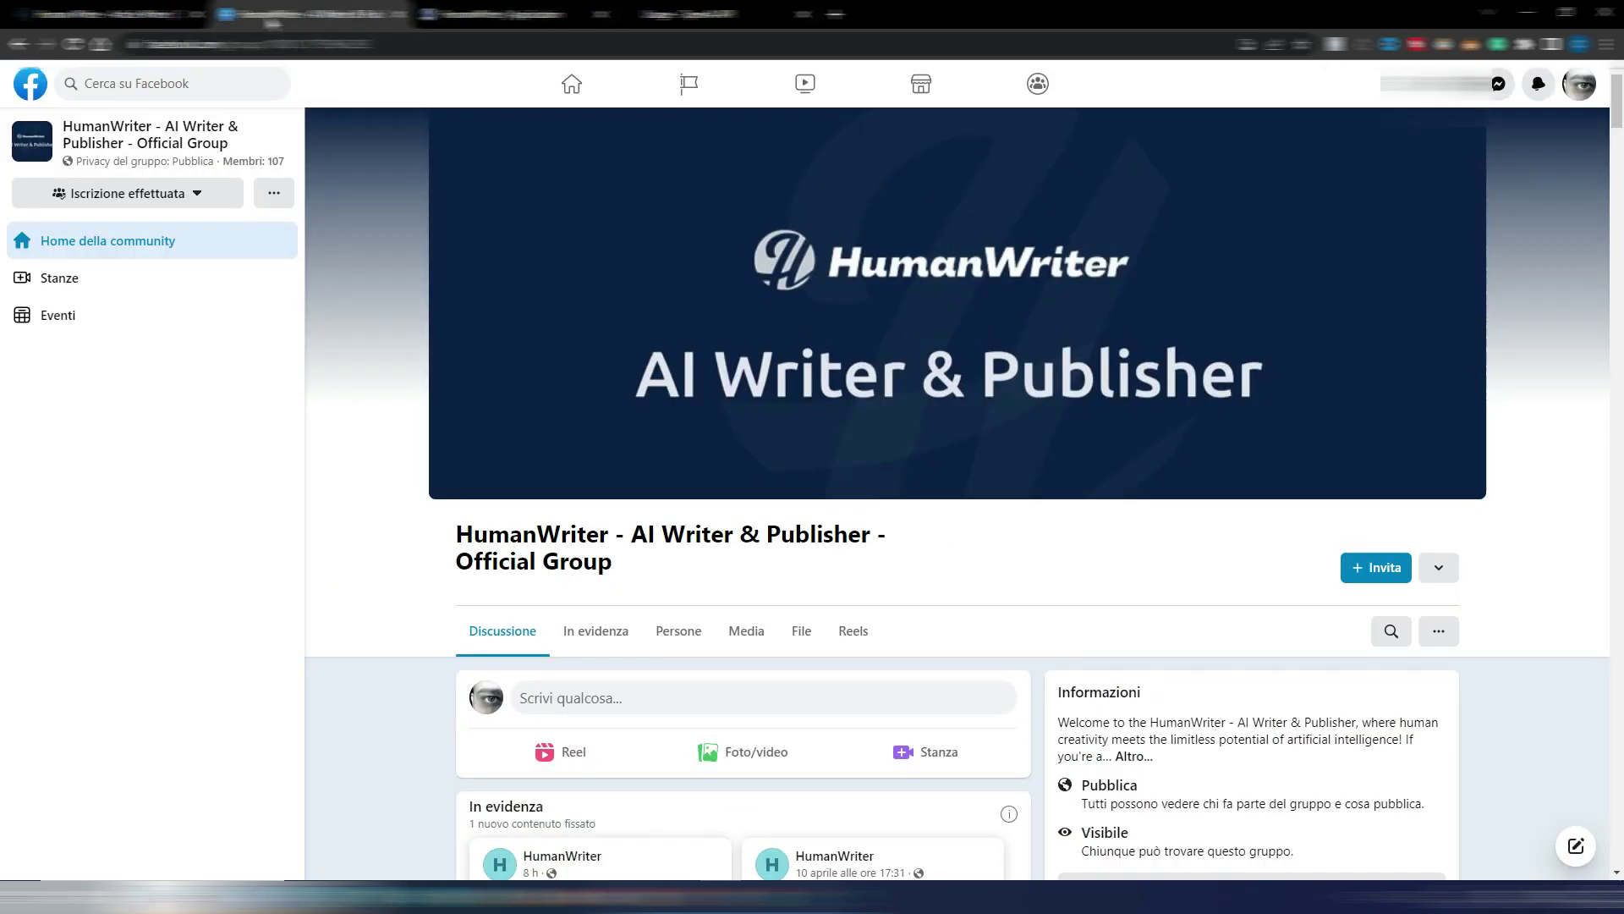
pyautogui.scroll(-10, 1089, 559)
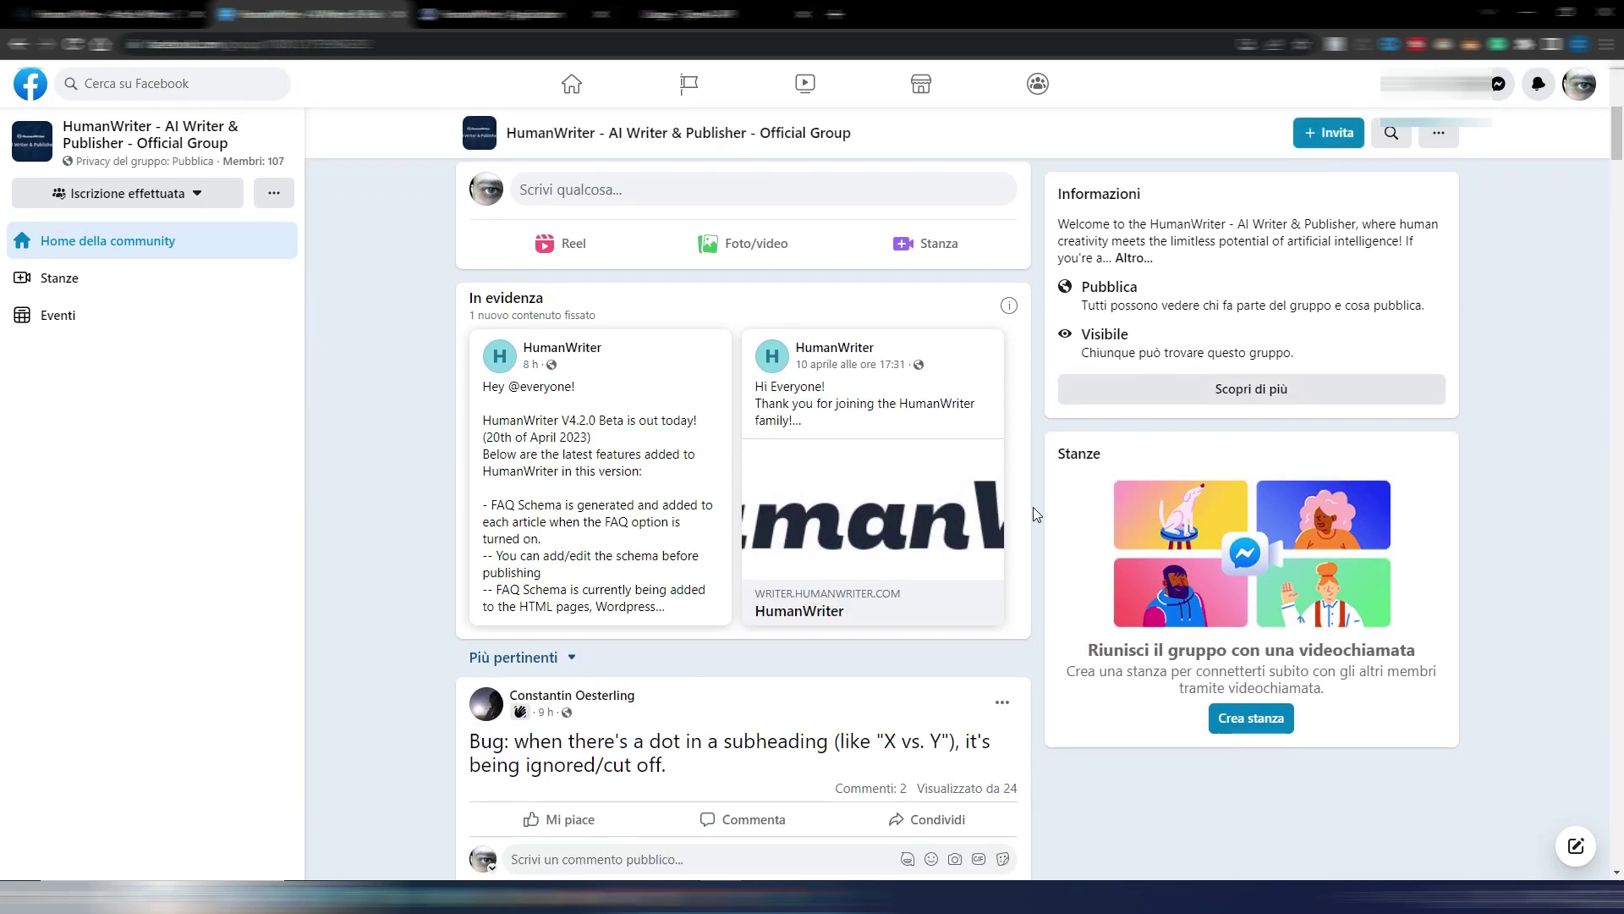
pyautogui.scroll(-10, 1033, 506)
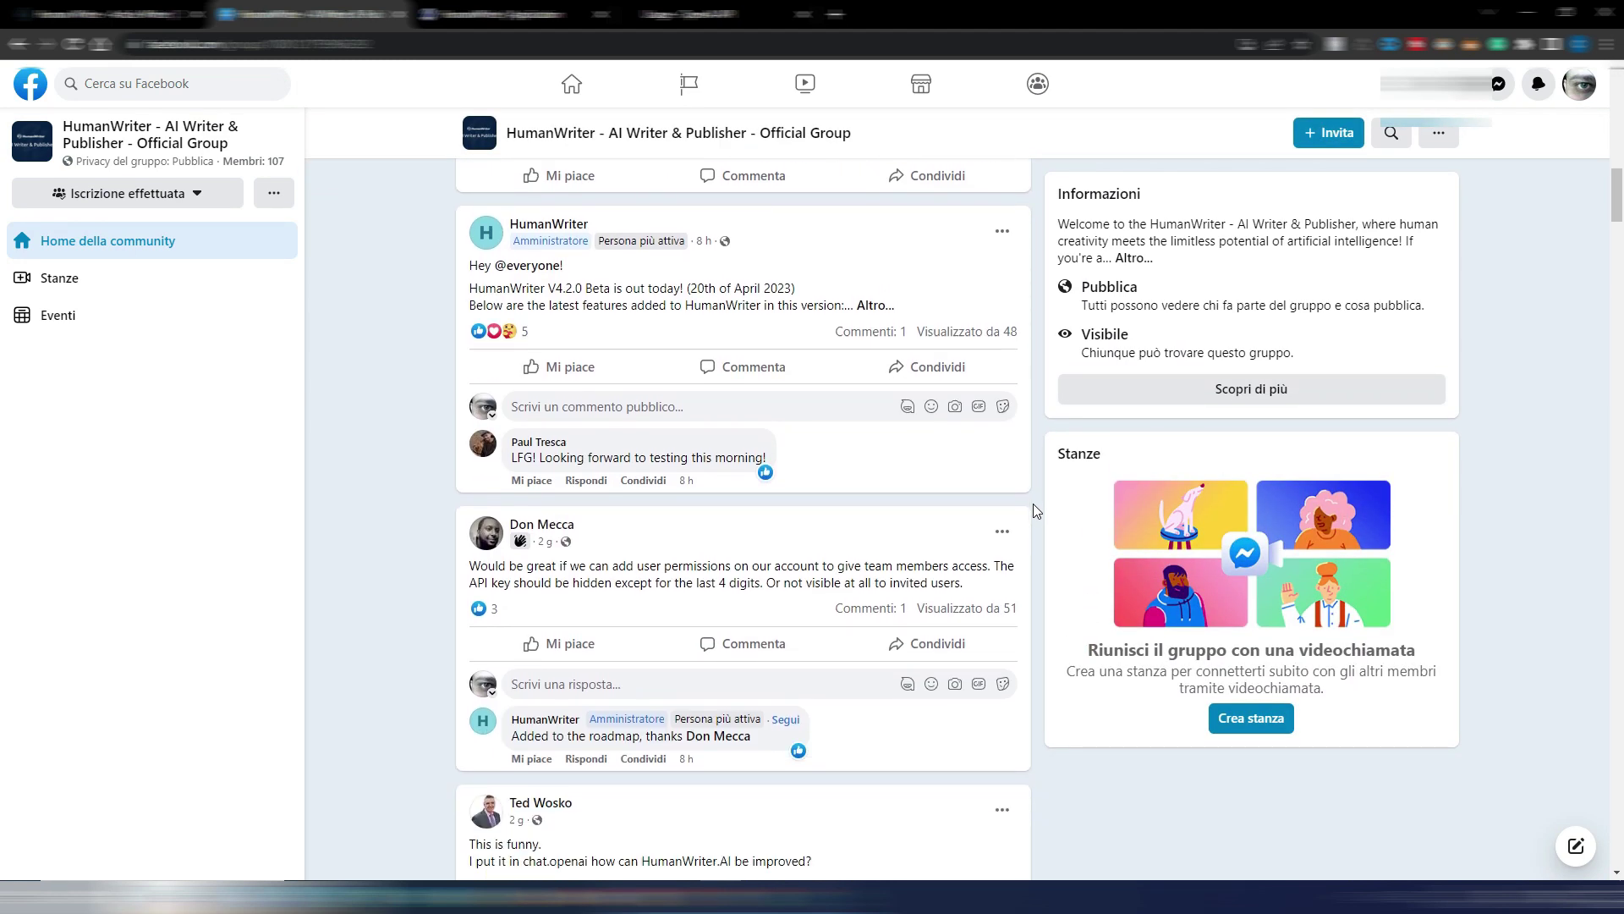
pyautogui.scroll(-10, 1033, 505)
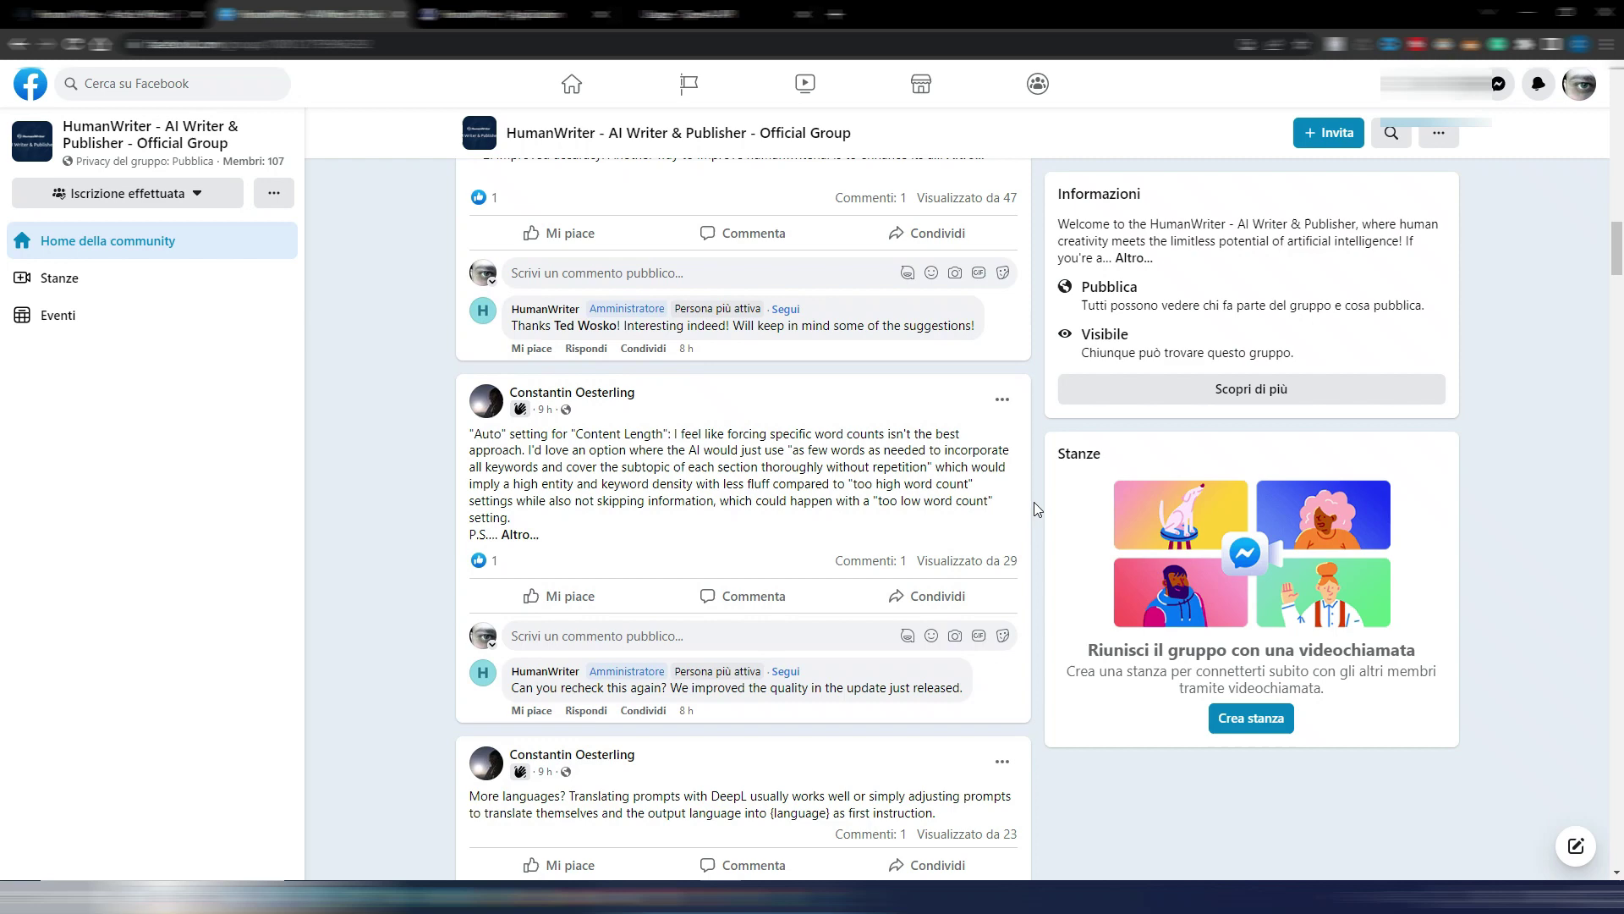
pyautogui.scroll(-10, 1035, 506)
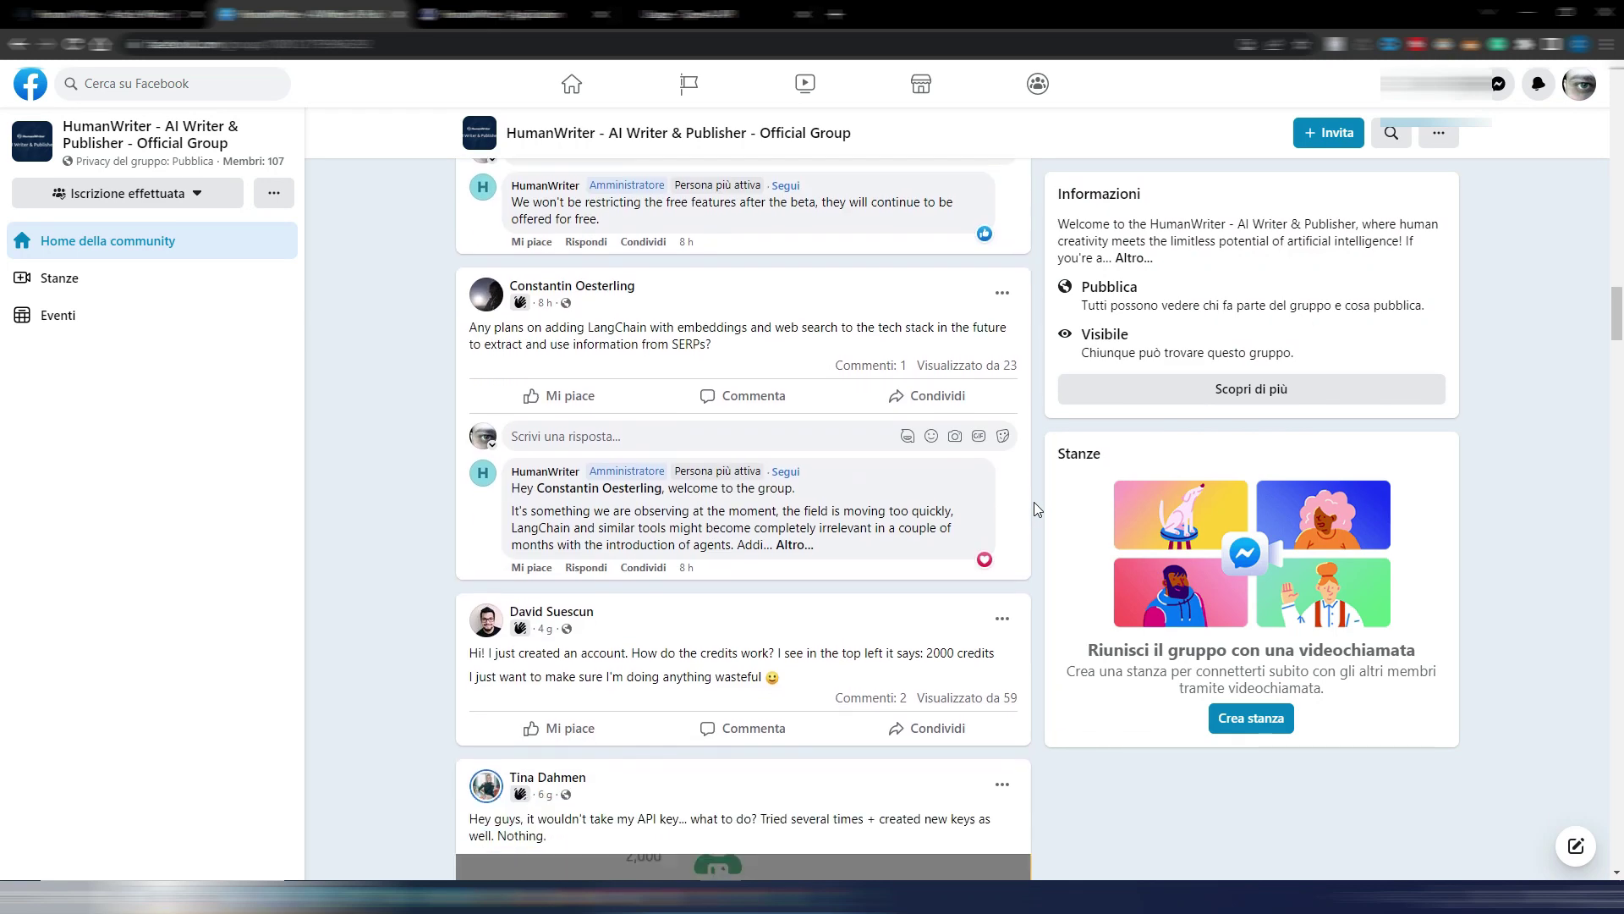
pyautogui.scroll(-8, 1034, 506)
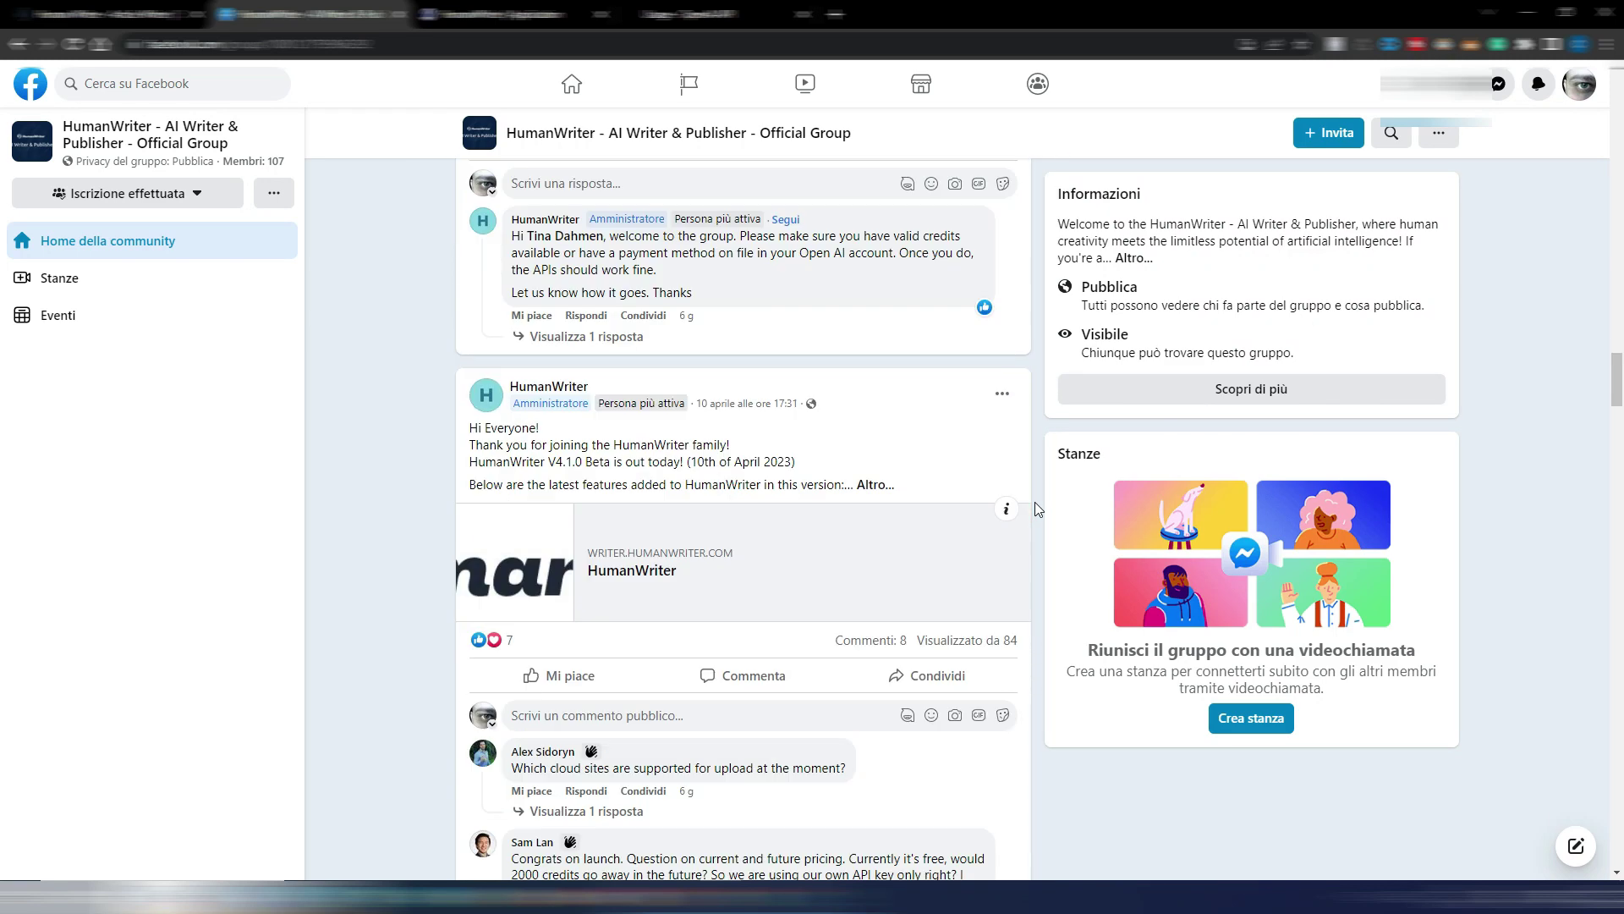
pyautogui.scroll(-10, 1035, 502)
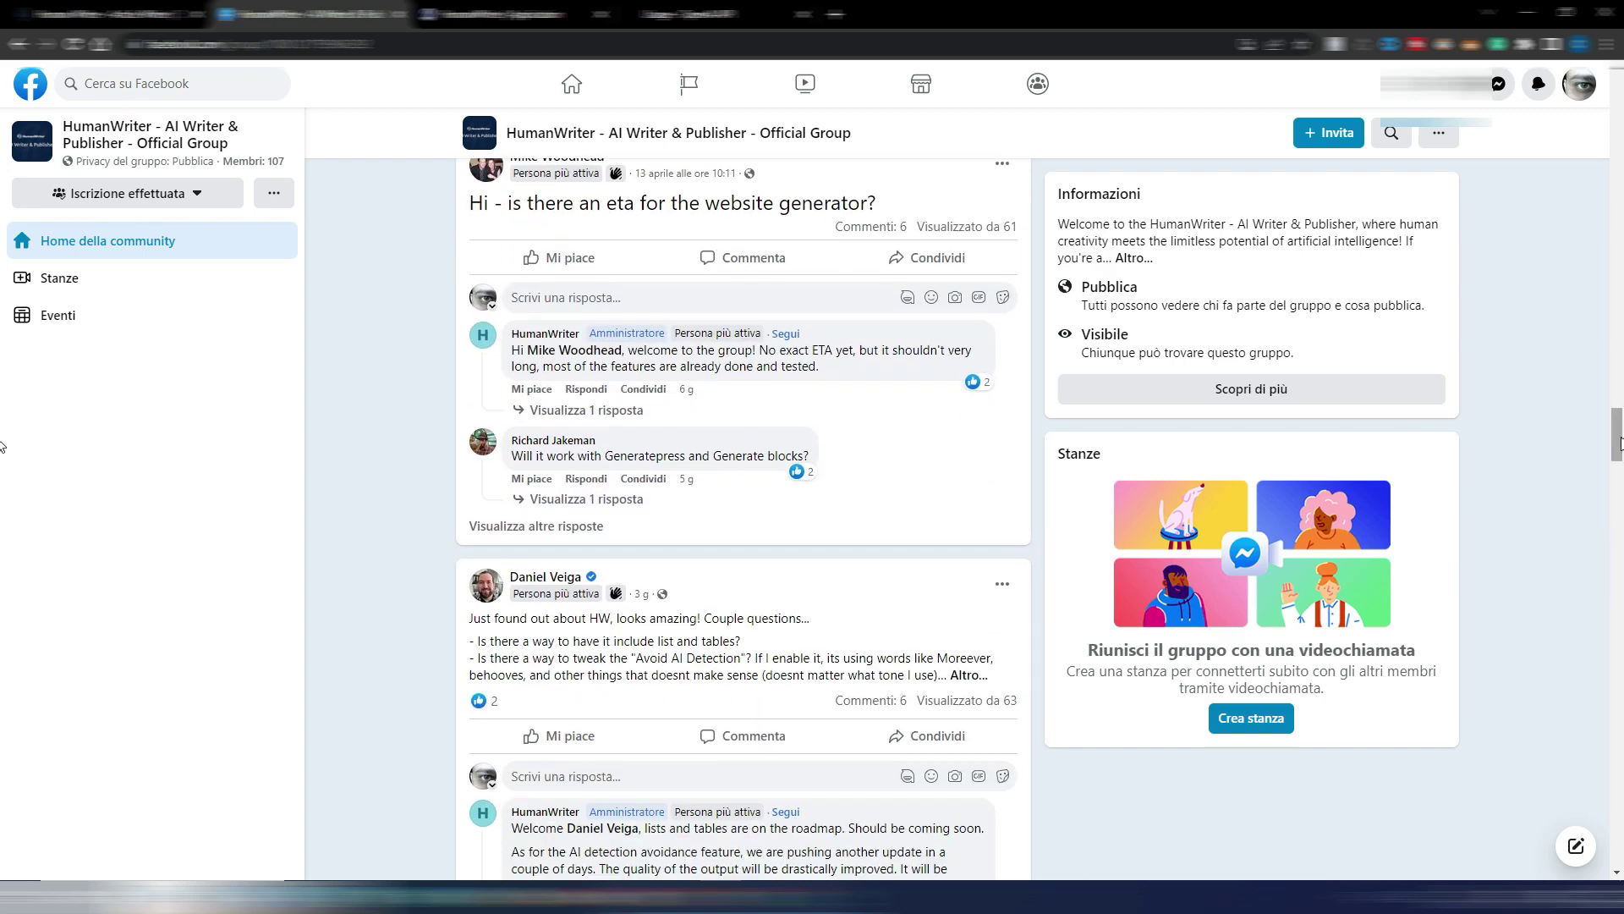
pyautogui.moveTo(1616, 436); pyautogui.dragTo(1609, 85)
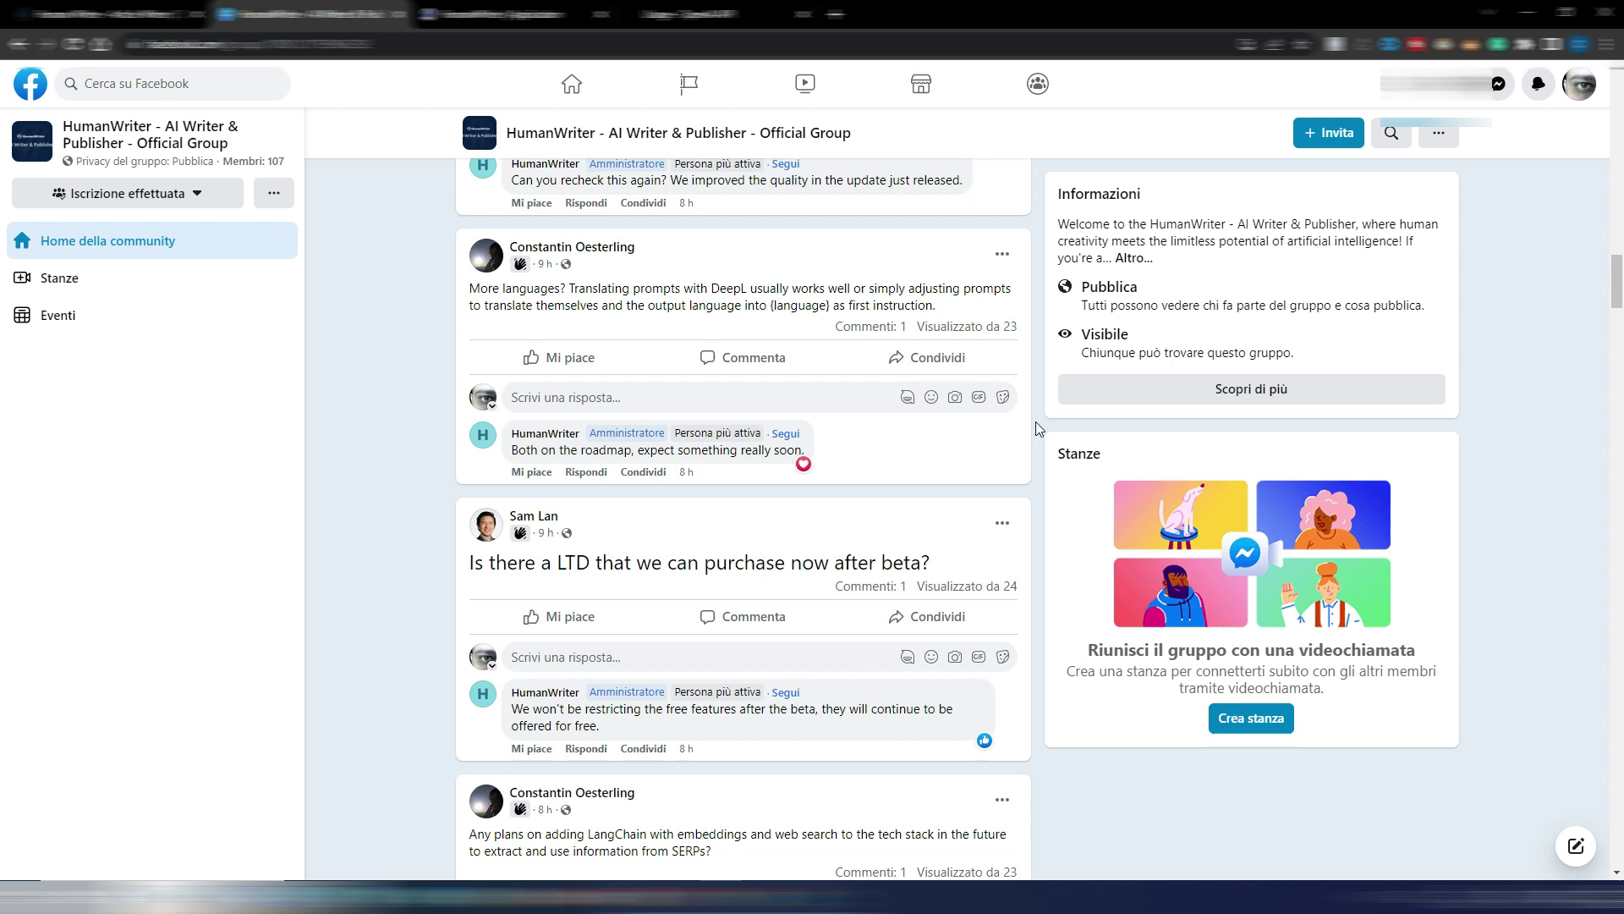
pyautogui.scroll(-2, 1036, 421)
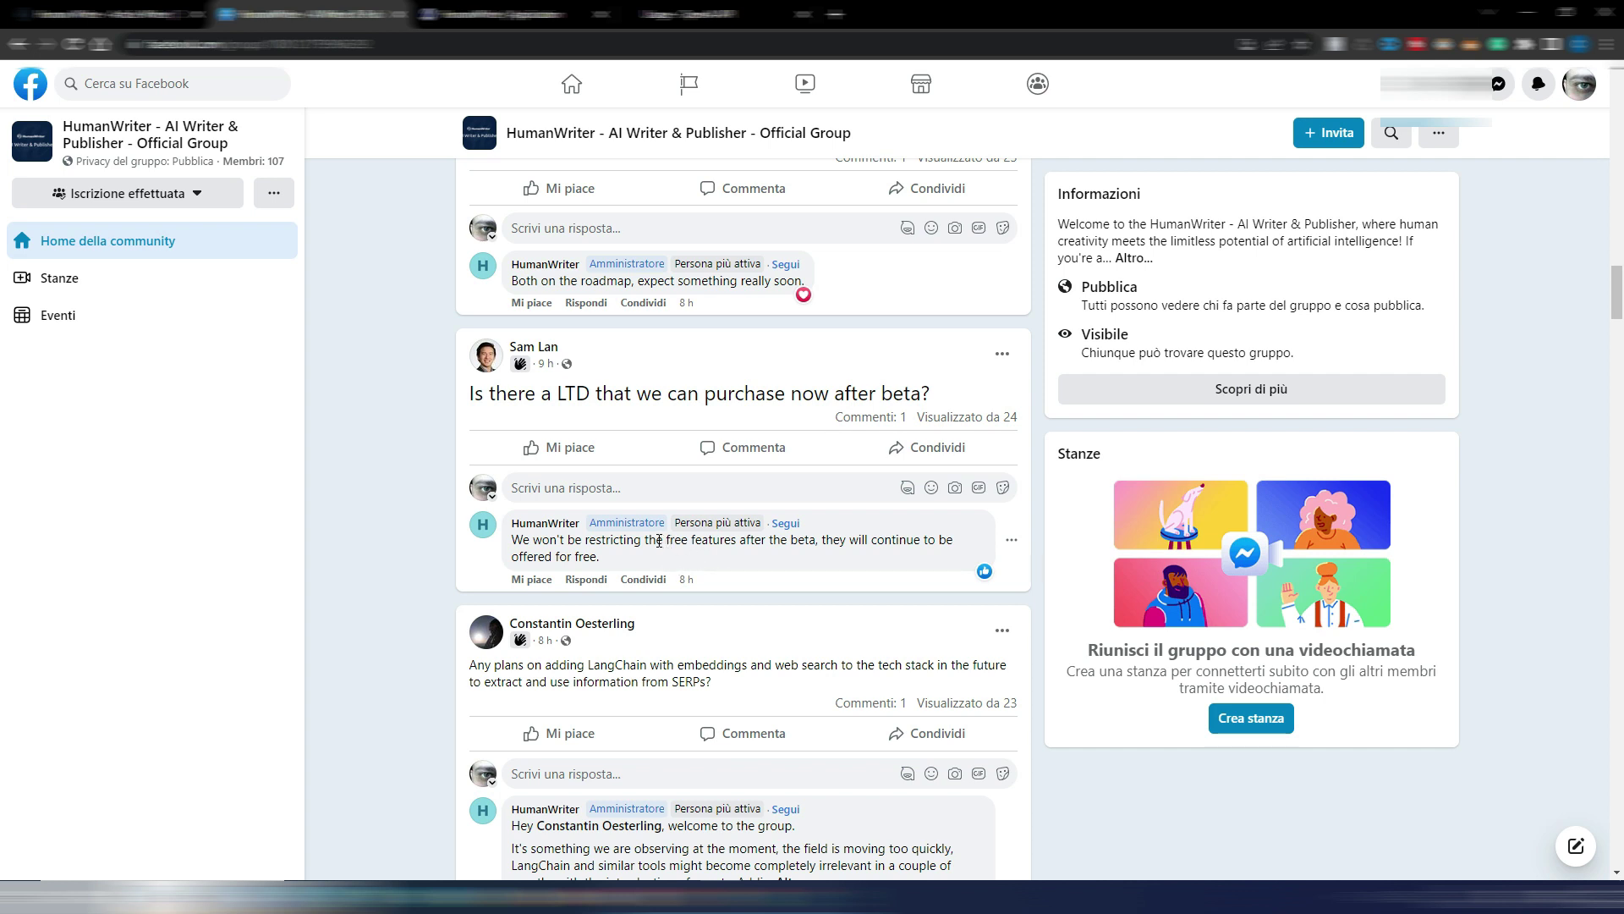
# Step: Highlight the admin's reply about free features, then move to the HumanWriter website homepage
pyautogui.moveTo(656, 541); pyautogui.dragTo(736, 543)
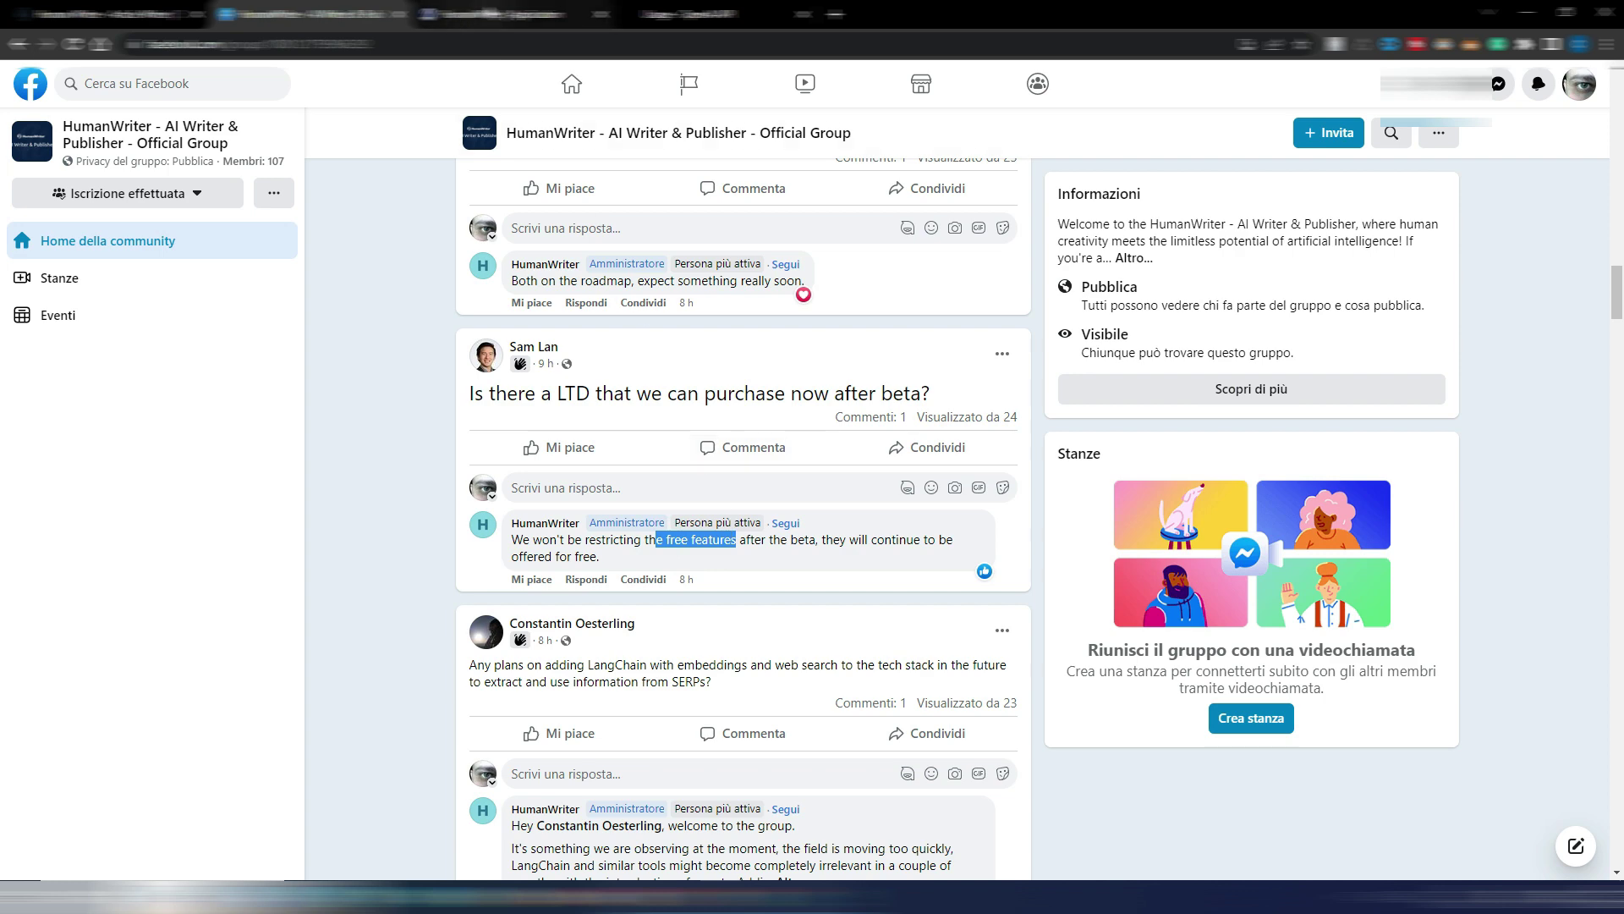
pyautogui.click(491, 14)
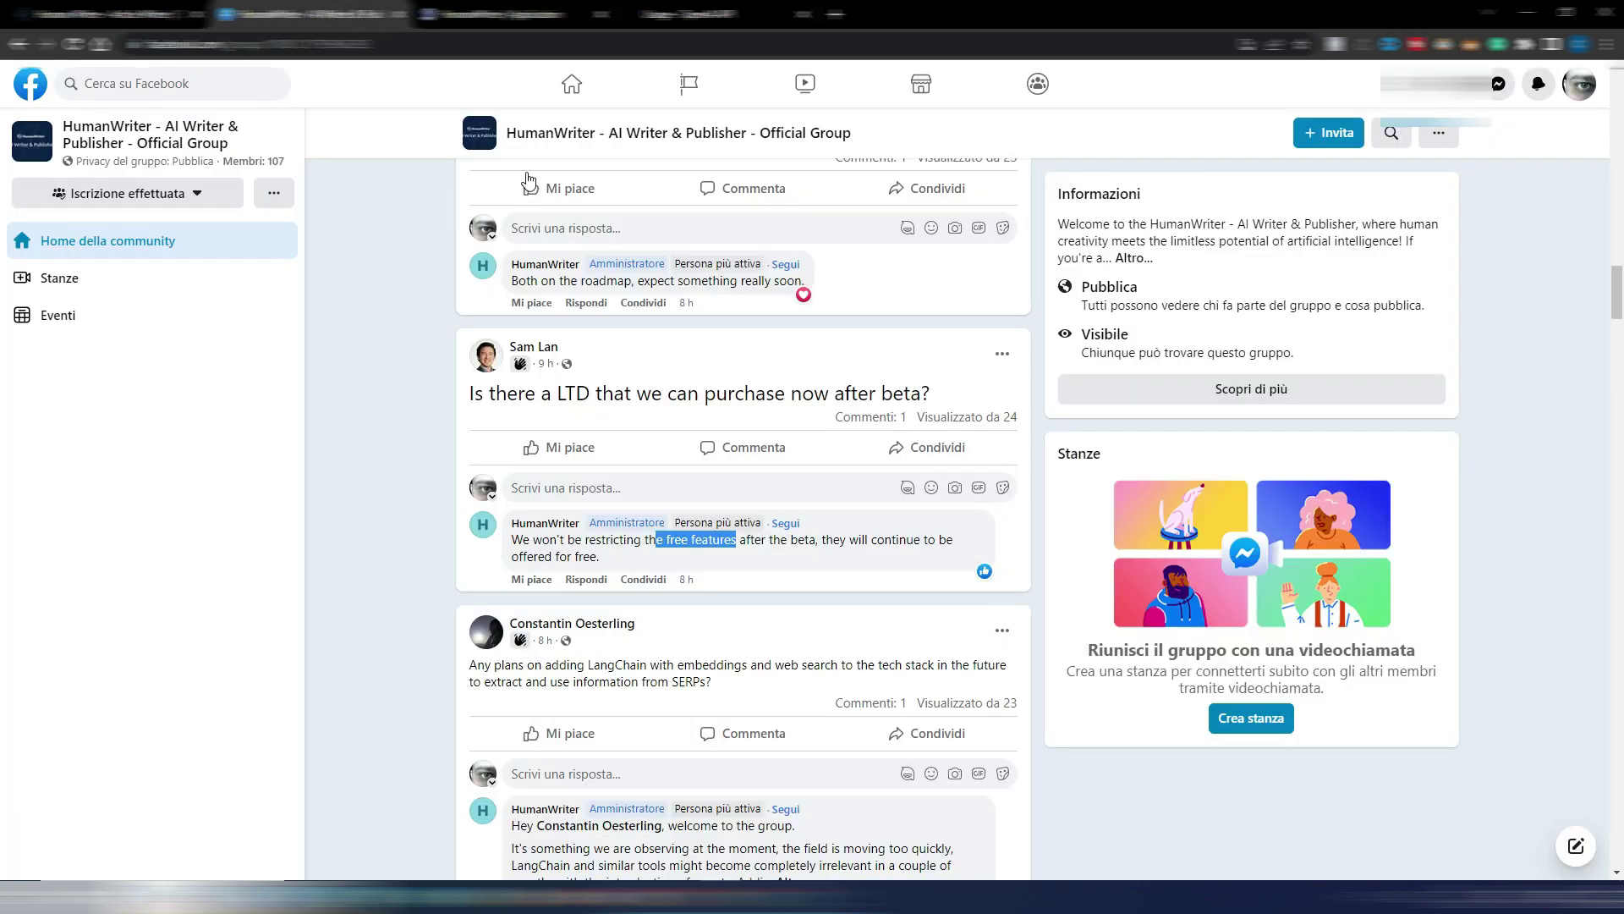
pyautogui.click(304, 14)
pyautogui.scroll(3, 760, 475)
pyautogui.scroll(1, 760, 475)
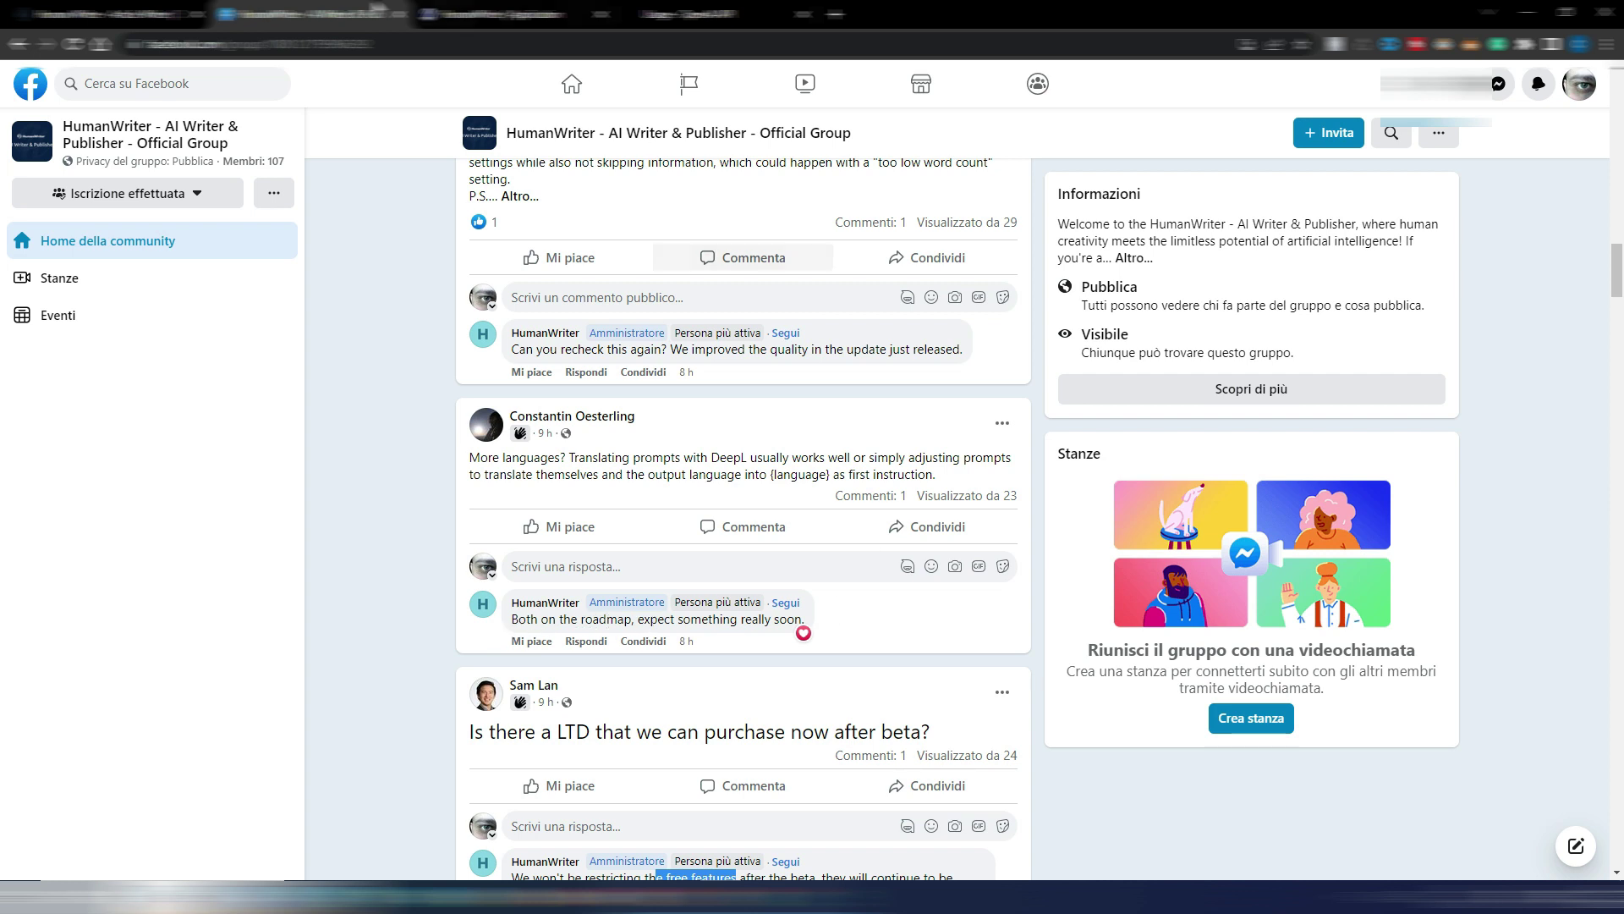
pyautogui.hotkey('ctrl', 'shift', 'Tab')
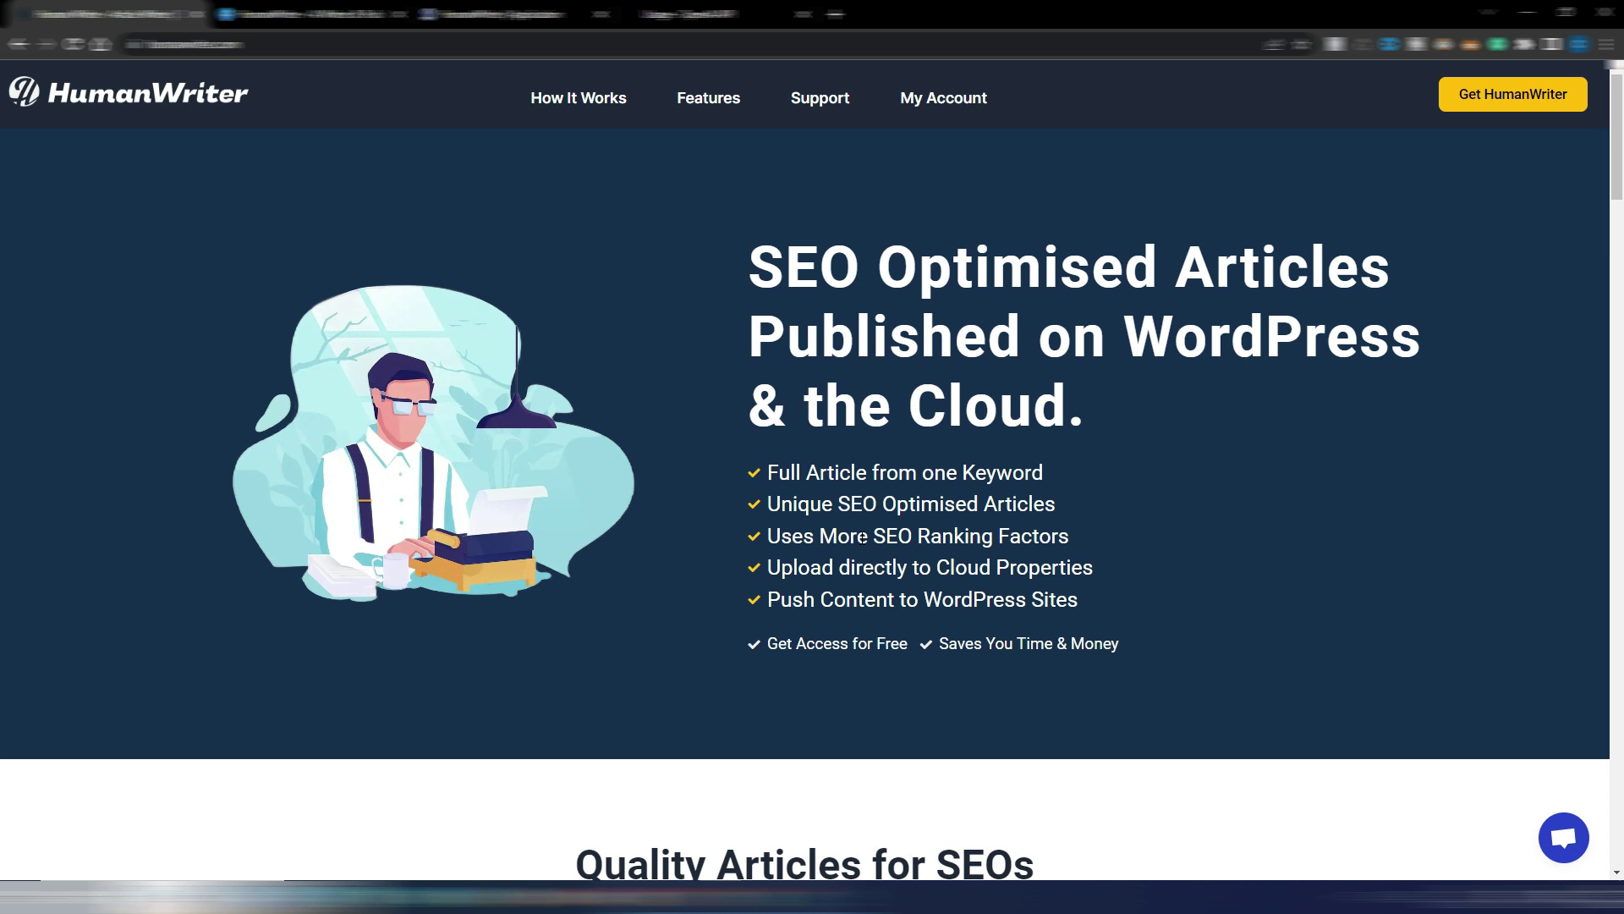
pyautogui.click(690, 15)
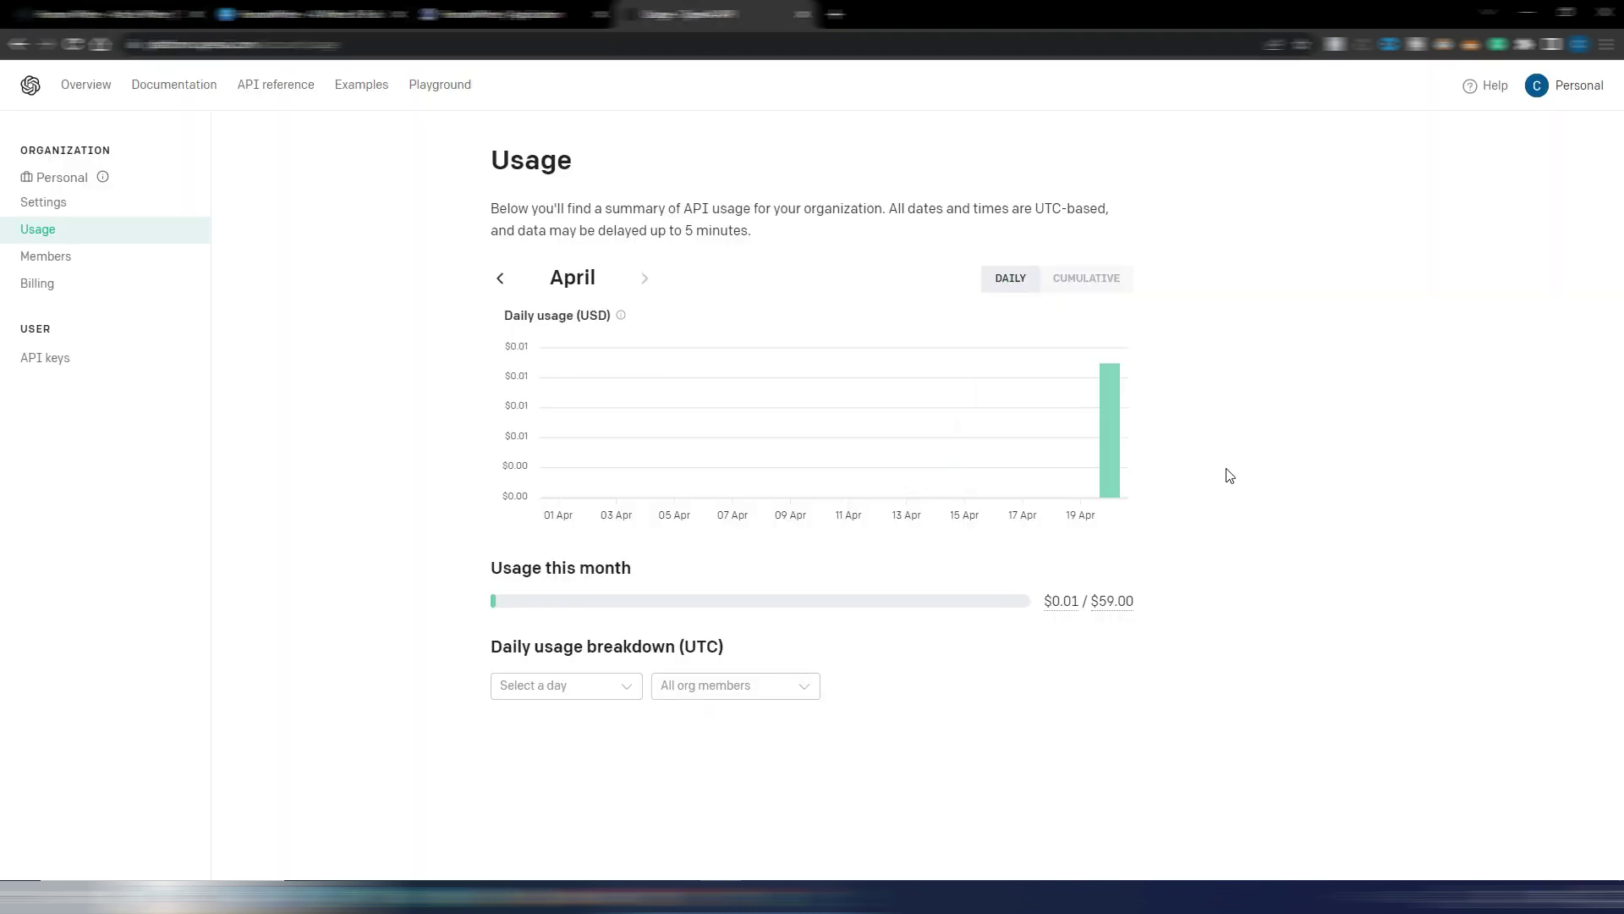
pyautogui.moveTo(1118, 408)
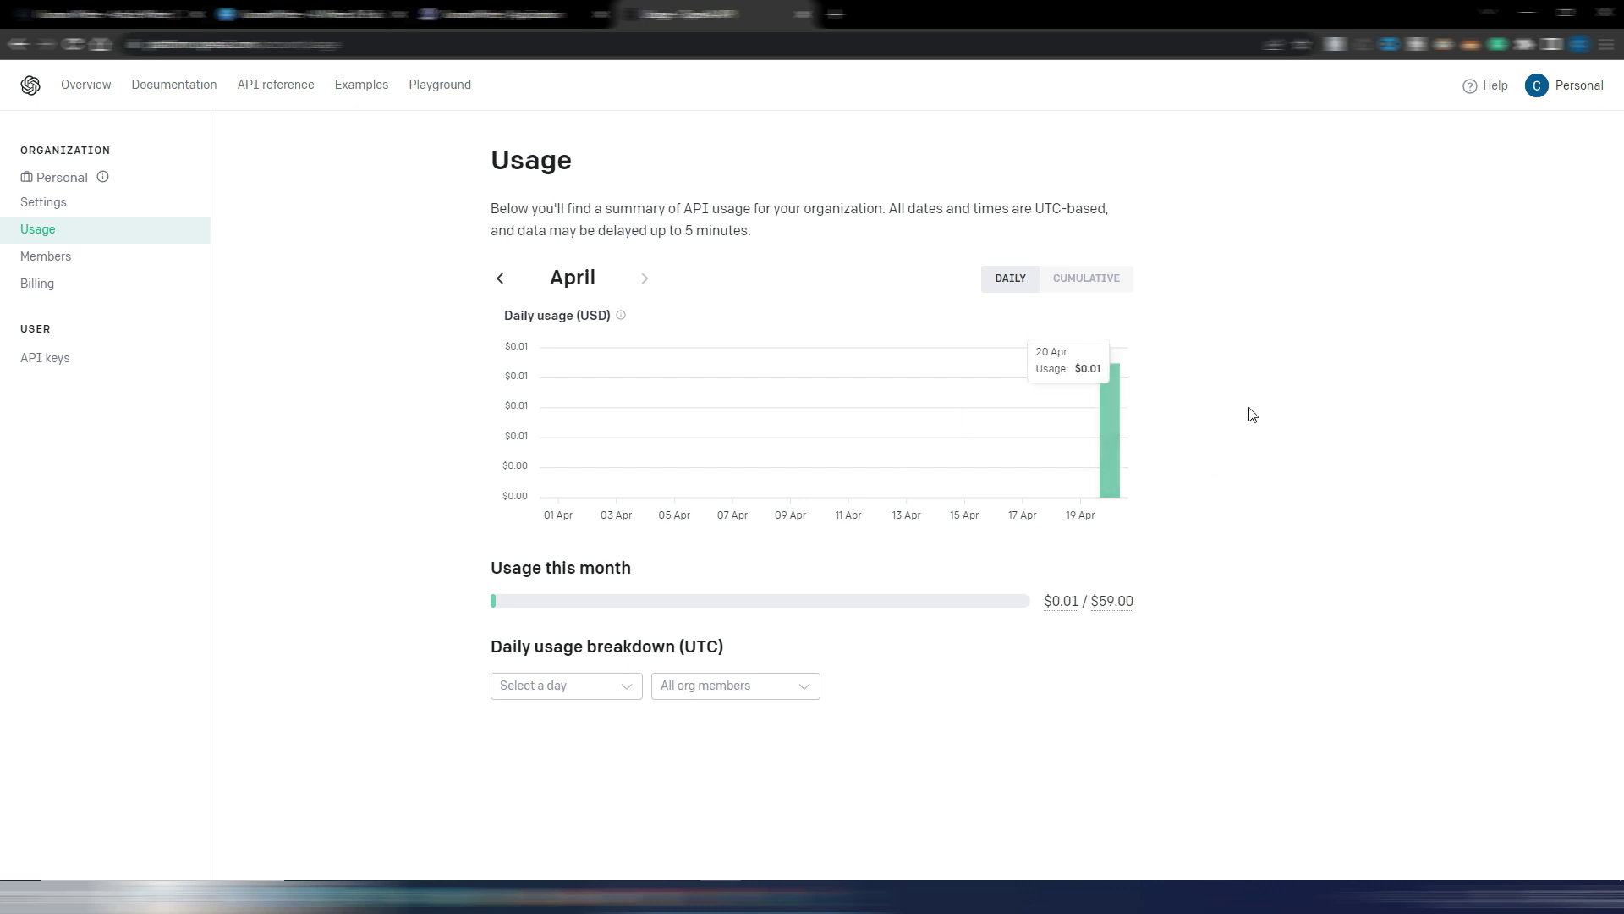
pyautogui.hotkey('ctrl', '1')
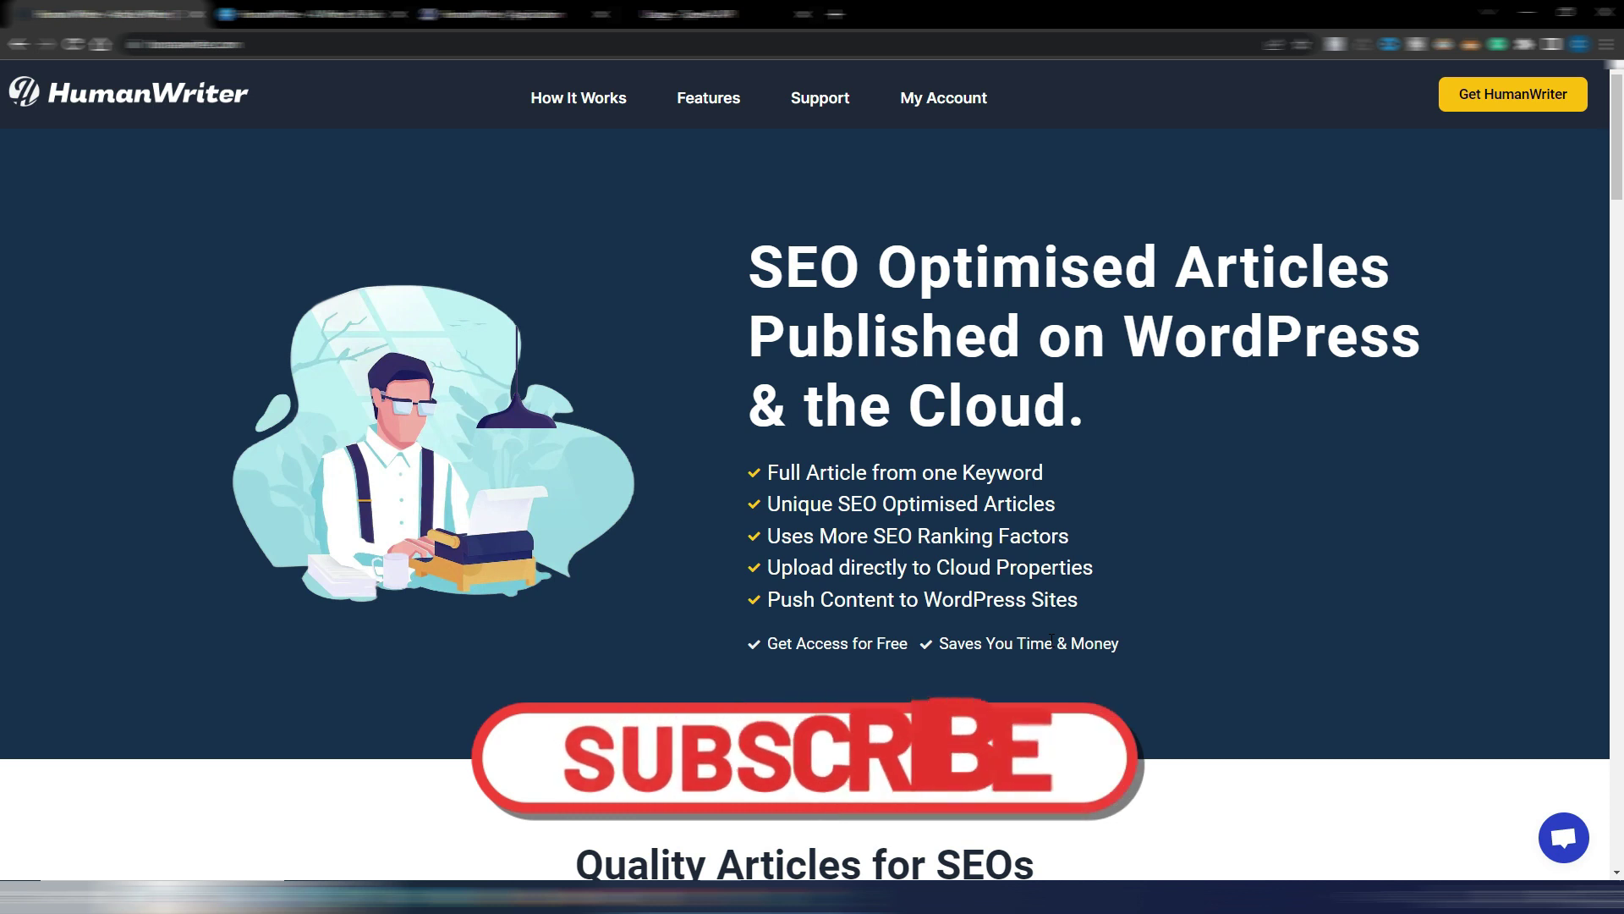